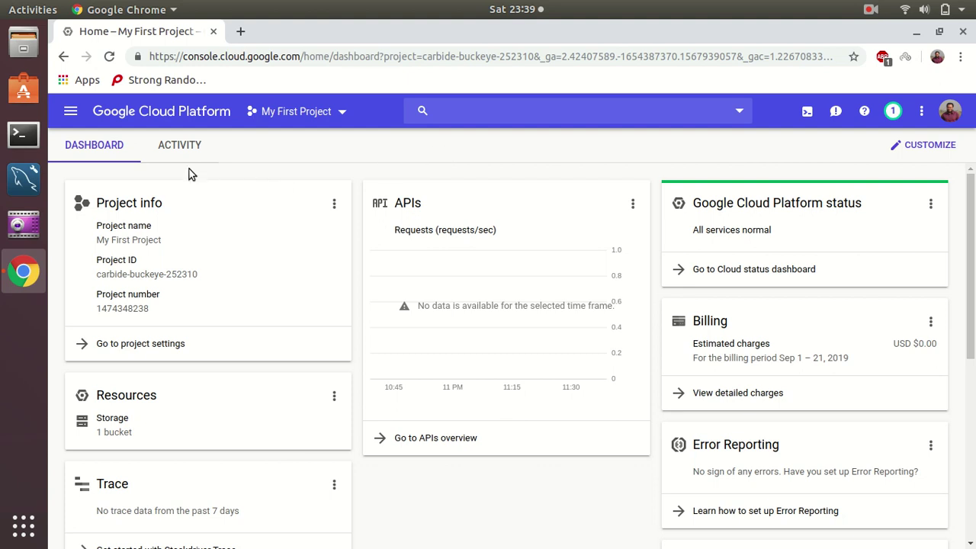
Step: Open the Compute Engine VM instances page and start creating a new VM instance
{"action": "left_click", "coordinate": [73, 112]}
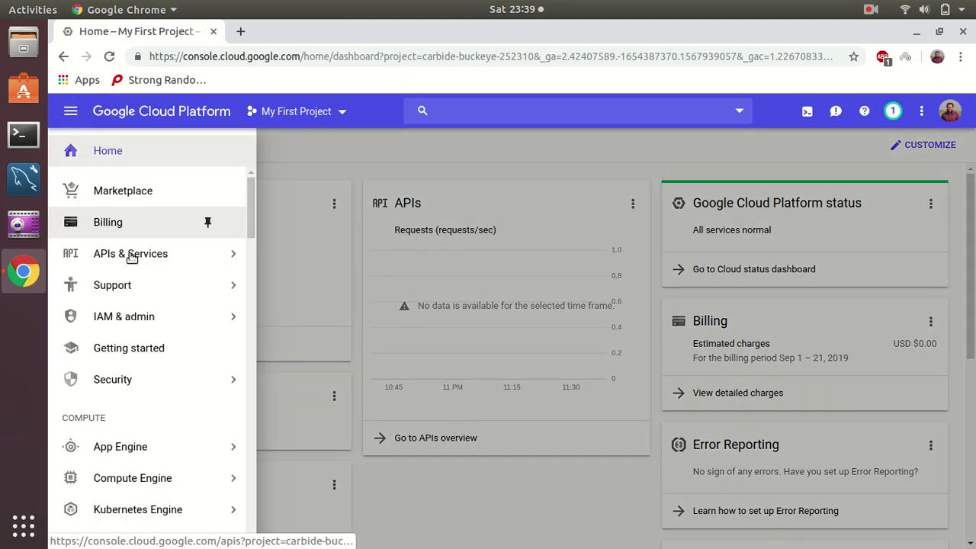
{"action": "mouse_move", "coordinate": [152, 381]}
{"action": "mouse_move", "coordinate": [162, 485]}
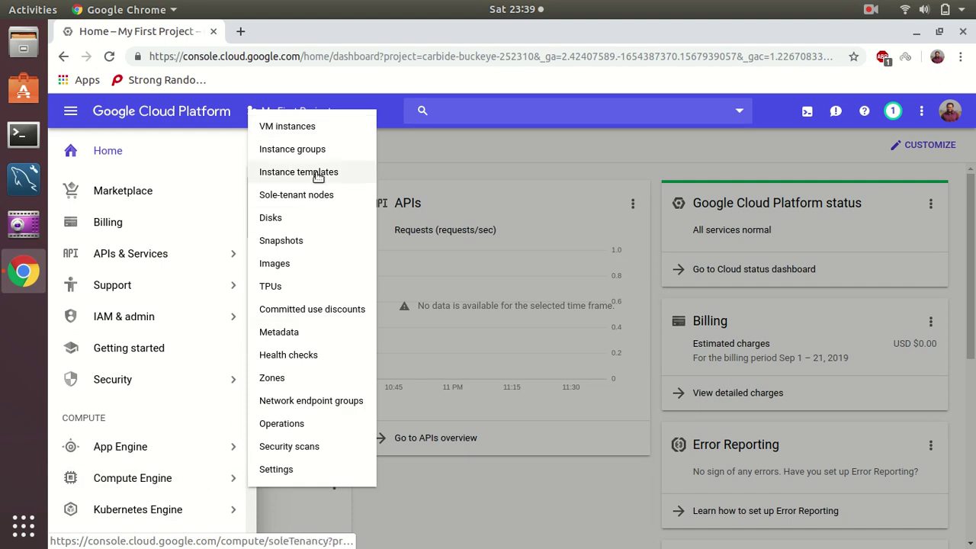
{"action": "left_click", "coordinate": [303, 126]}
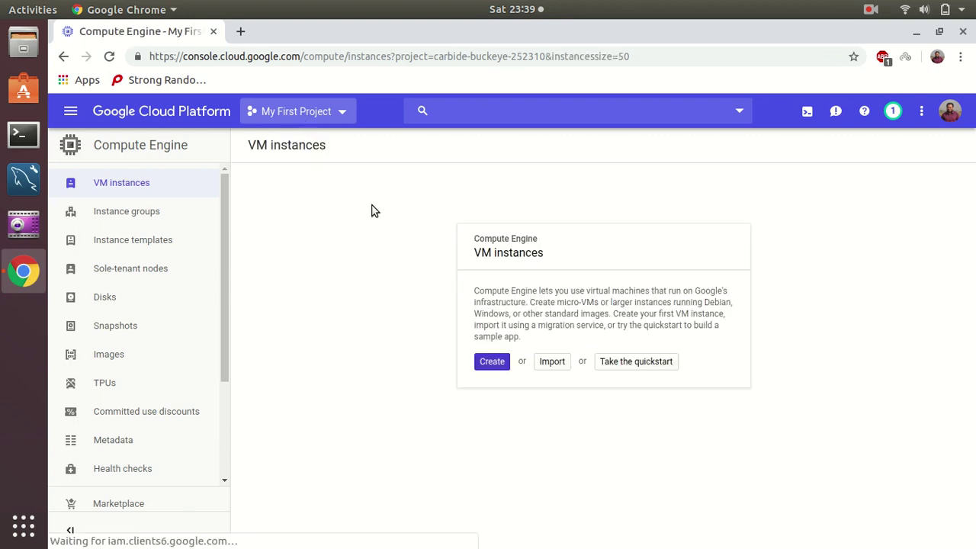
{"action": "left_click", "coordinate": [488, 362]}
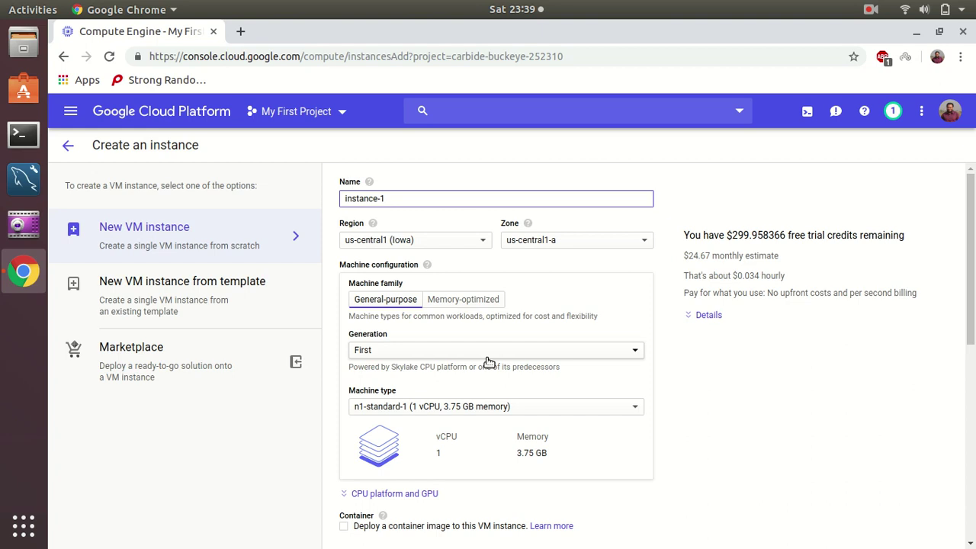
Step: Name the new VM instance wordpress
{"action": "triple_click", "coordinate": [440, 202]}
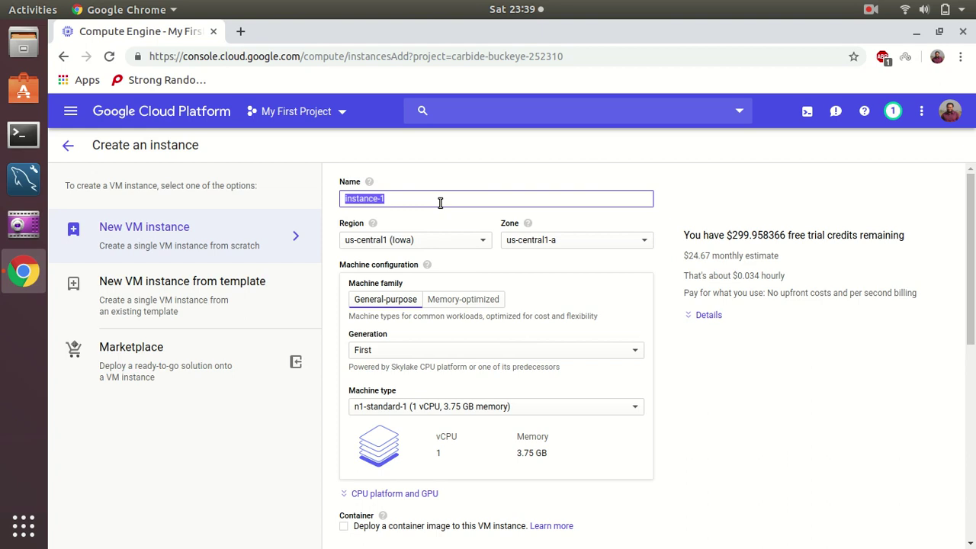
{"action": "type", "text": "wordpress"}
{"action": "left_click", "coordinate": [444, 244]}
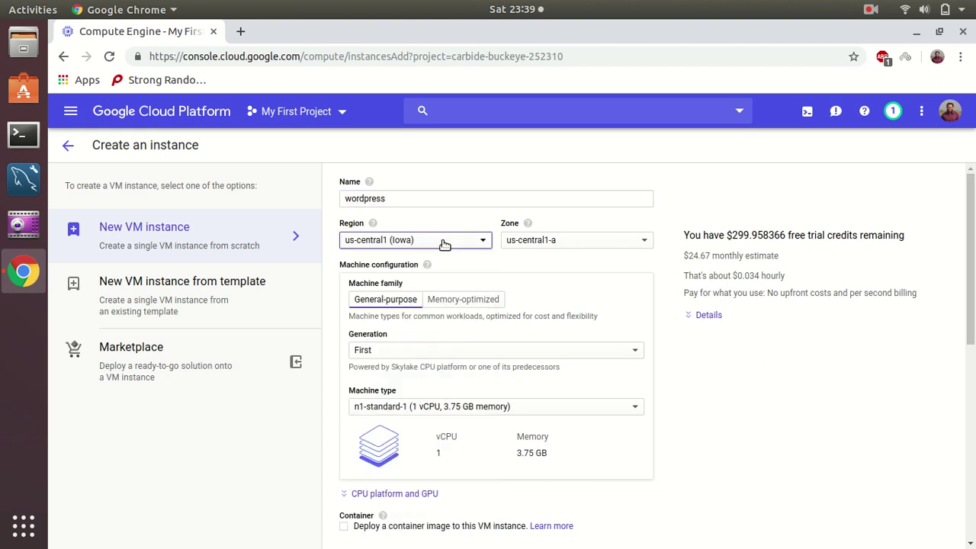
{"action": "left_click", "coordinate": [483, 243]}
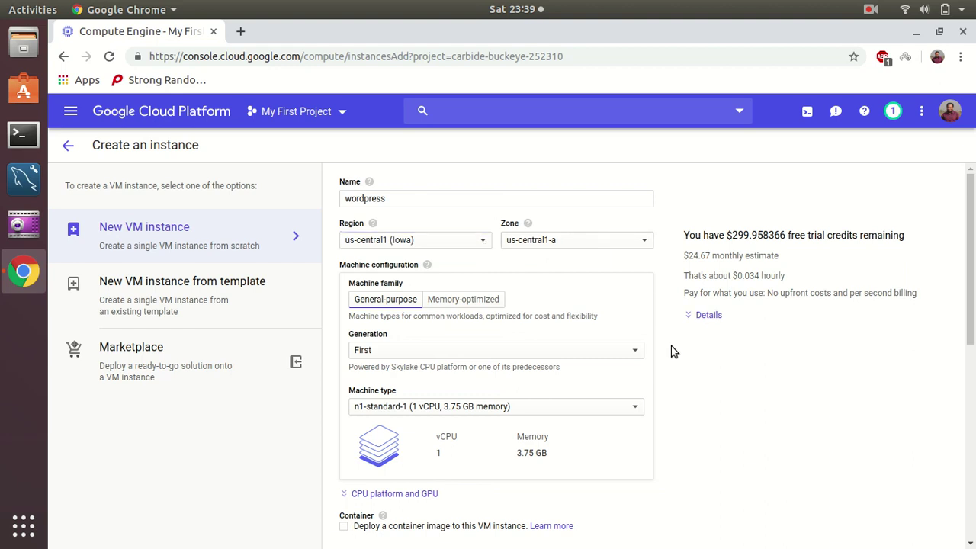
Step: Set the instance's boot disk image to Ubuntu 18.04 LTS
{"action": "left_click_drag", "start_coordinate": [970, 300], "coordinate": [973, 358]}
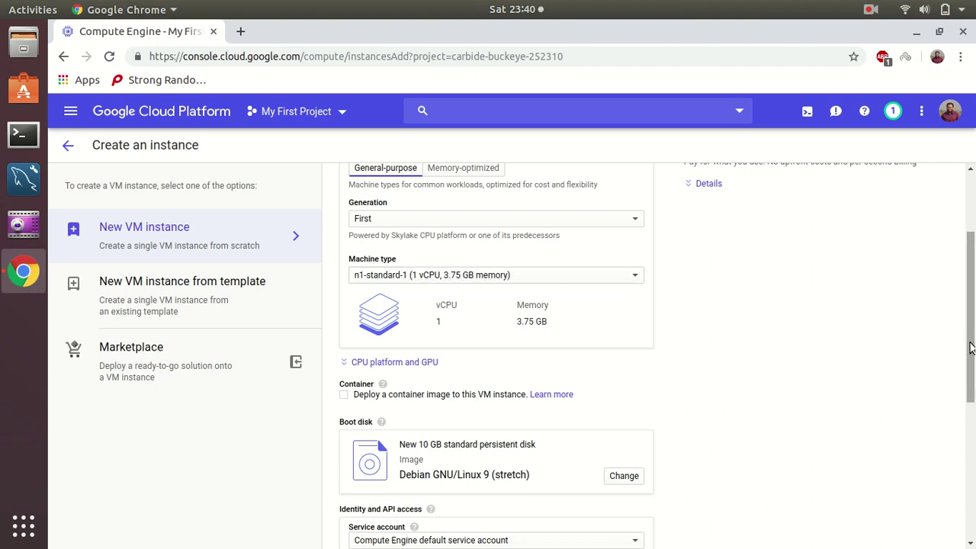
{"action": "left_click_drag", "start_coordinate": [970, 348], "coordinate": [972, 430]}
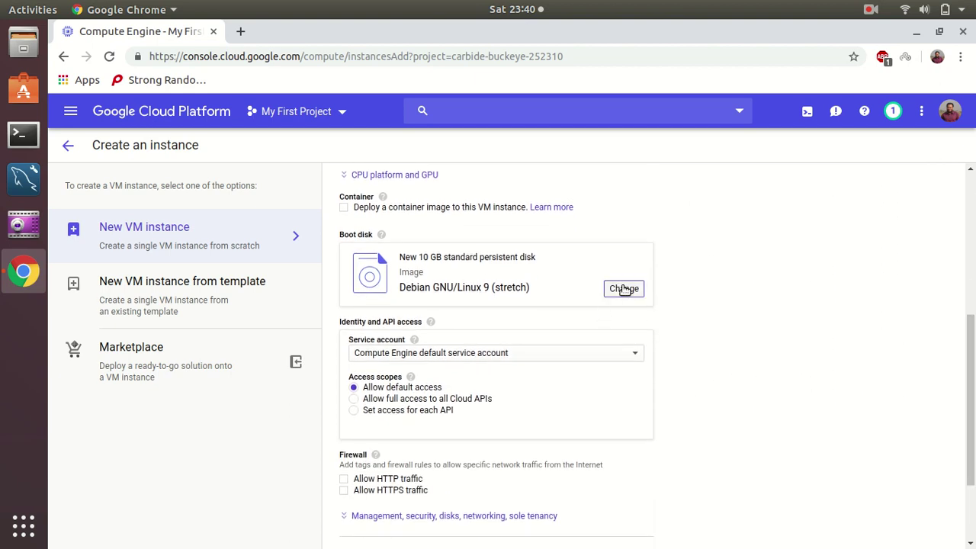
{"action": "left_click", "coordinate": [624, 288]}
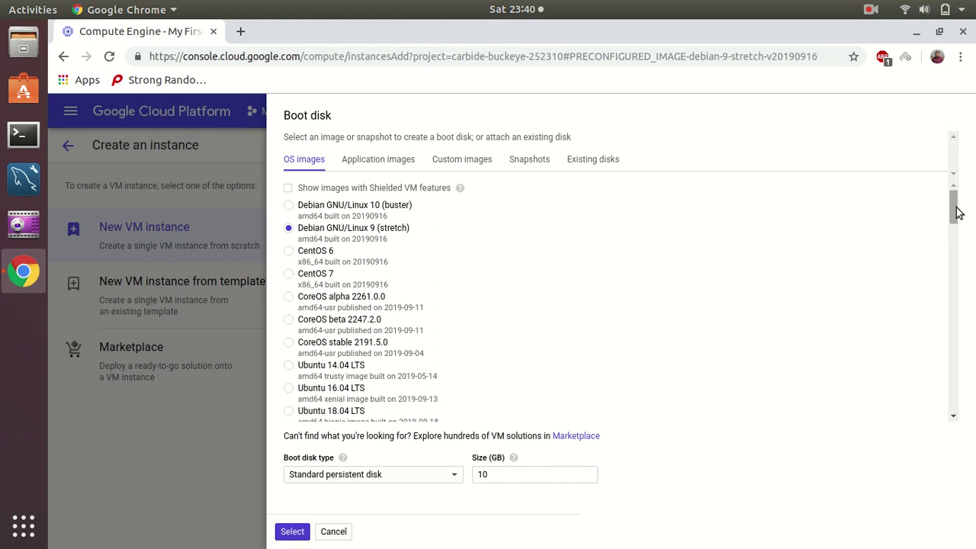
{"action": "left_click_drag", "start_coordinate": [956, 212], "coordinate": [957, 224]}
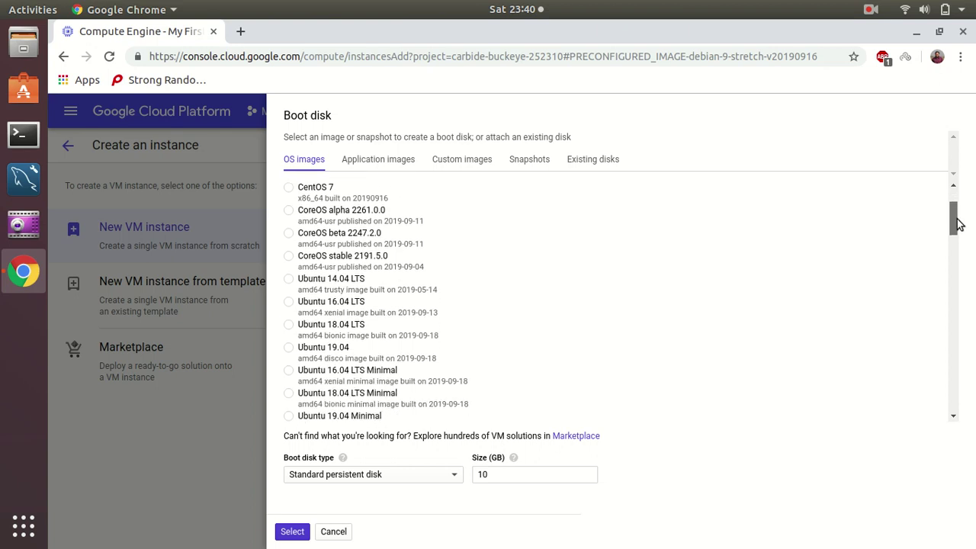
{"action": "left_click", "coordinate": [289, 326]}
{"action": "left_click", "coordinate": [292, 532]}
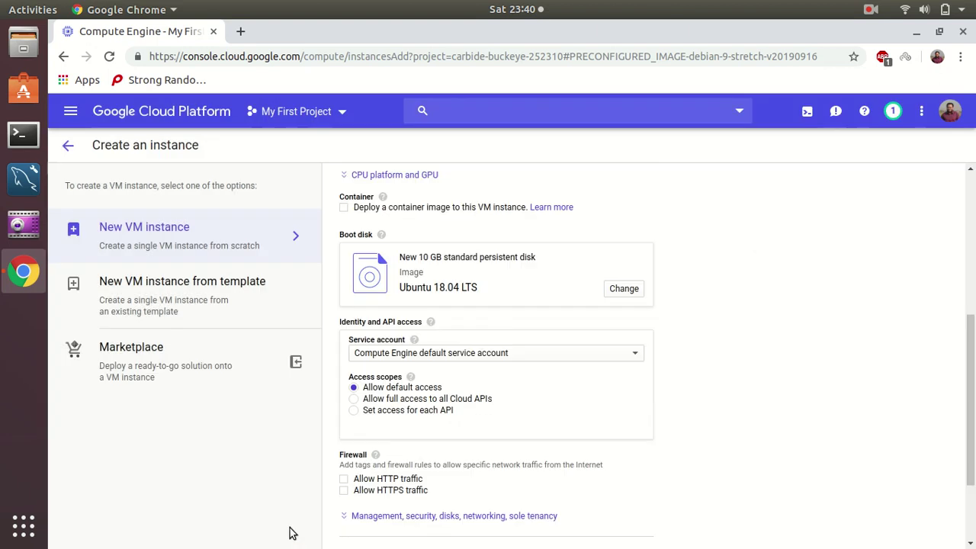
Step: Allow HTTP and HTTPS traffic through the firewall and create the instance
{"action": "left_click_drag", "start_coordinate": [973, 381], "coordinate": [972, 441]}
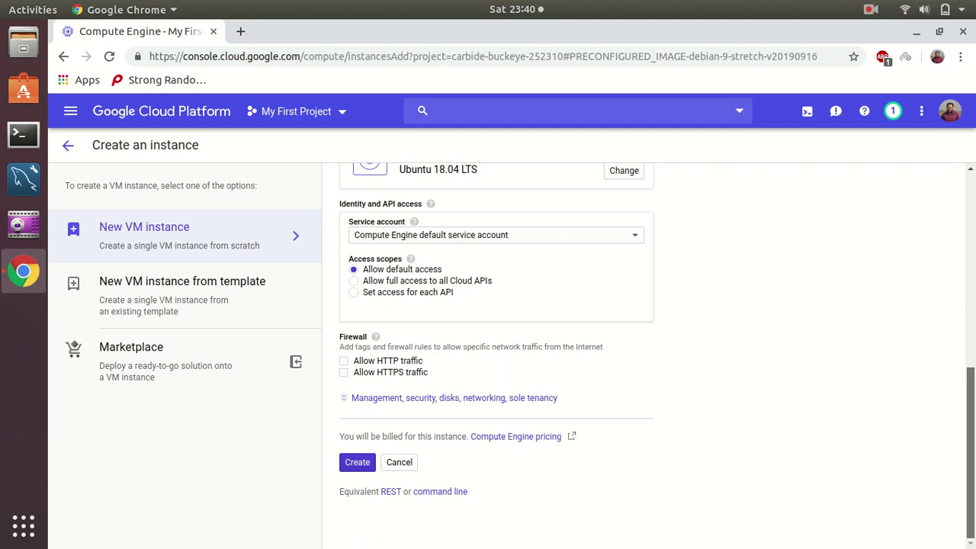
{"action": "left_click", "coordinate": [345, 360]}
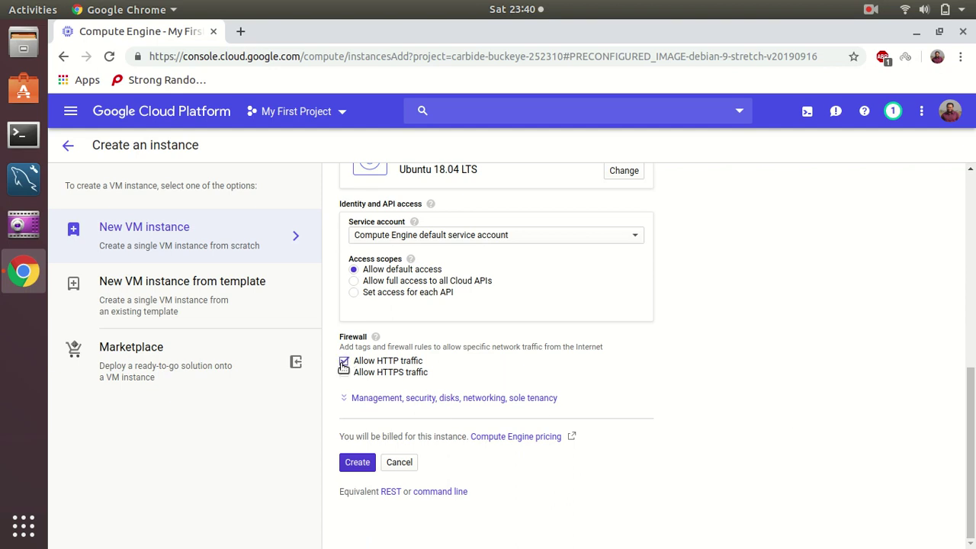
{"action": "left_click", "coordinate": [344, 372]}
{"action": "left_click", "coordinate": [363, 460]}
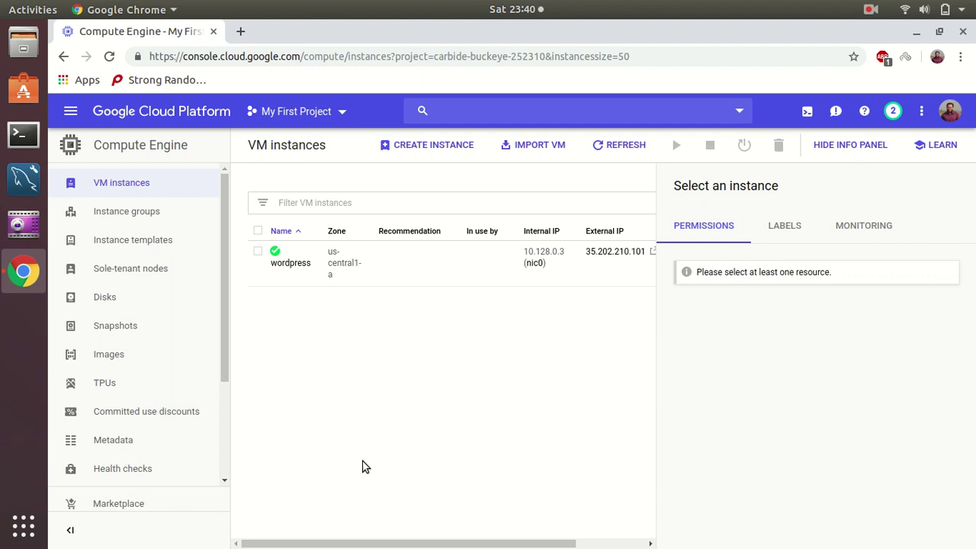
Step: Review the wordpress instance's details and open an SSH session to it
{"action": "left_click", "coordinate": [291, 263]}
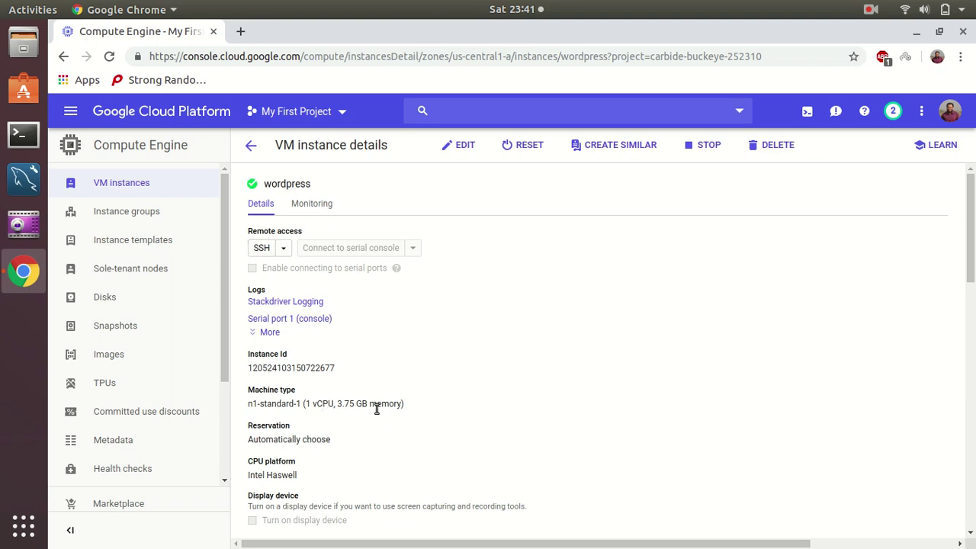
{"action": "scroll", "coordinate": [403, 395], "scroll_direction": "down", "scroll_amount": 5}
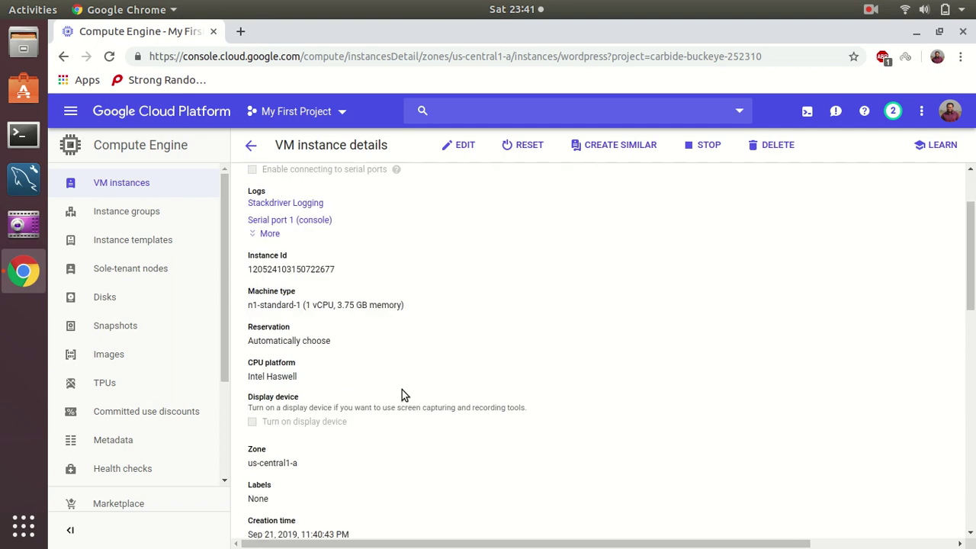
{"action": "scroll", "coordinate": [404, 395], "scroll_direction": "down", "scroll_amount": 1}
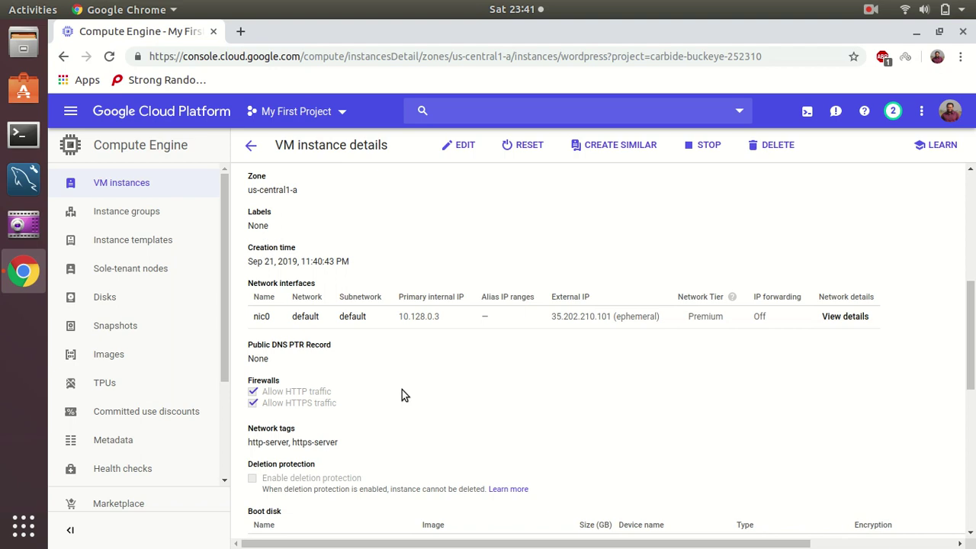
{"action": "scroll", "coordinate": [404, 394], "scroll_direction": "up", "scroll_amount": 1}
{"action": "scroll", "coordinate": [403, 394], "scroll_direction": "up", "scroll_amount": 5}
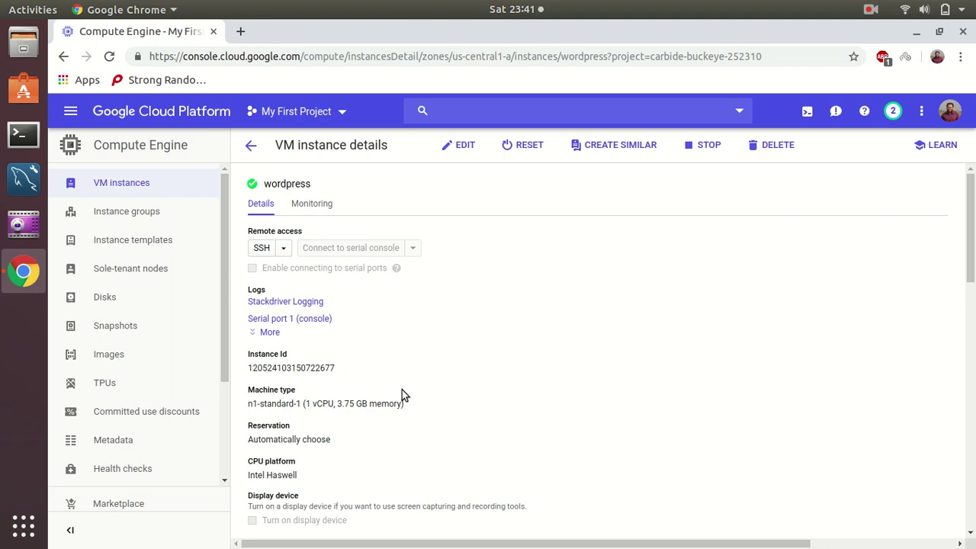
{"action": "left_click", "coordinate": [263, 248]}
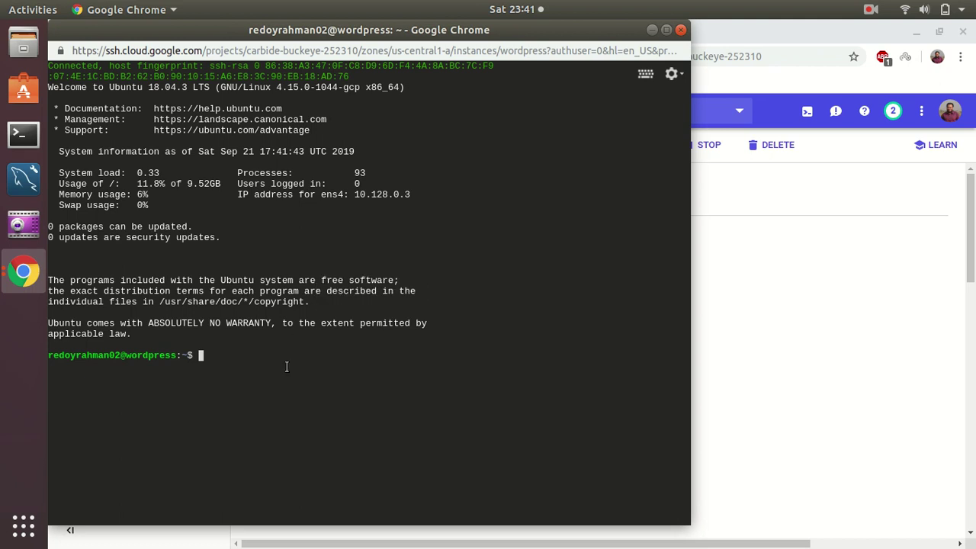
Step: Clear the SSH terminal and refresh the package lists with sudo apt update
{"action": "type", "text": "clear"}
{"action": "key", "text": "Return"}
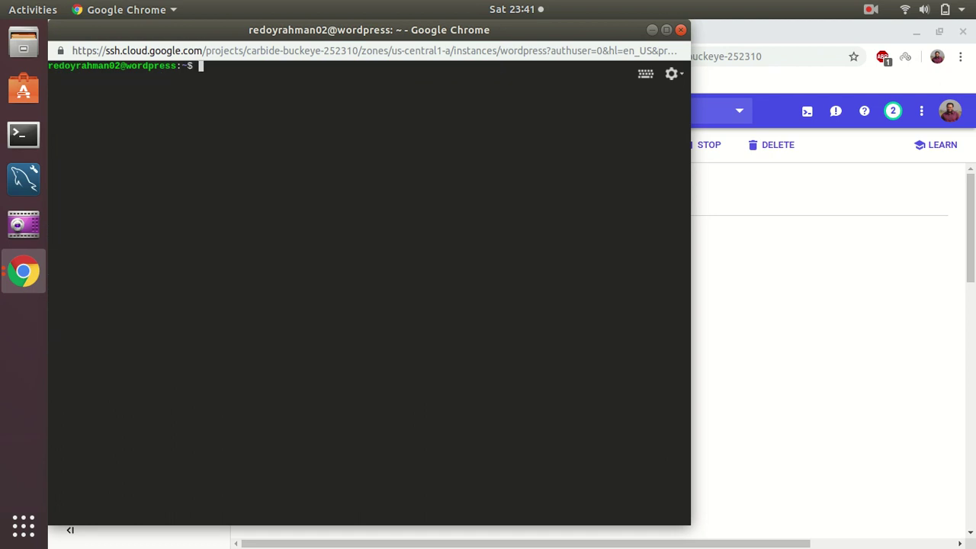
{"action": "type", "text": "sudo apt update"}
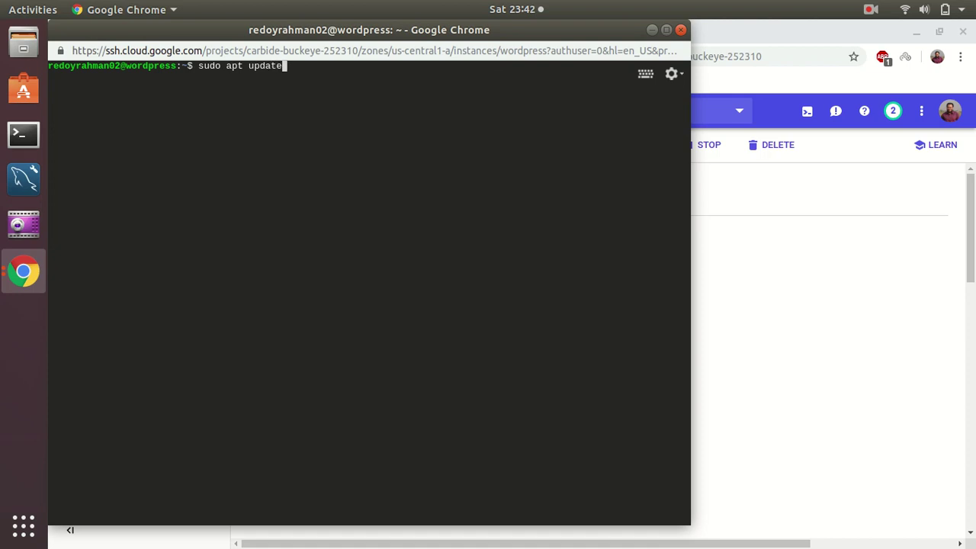
{"action": "key", "text": "Return"}
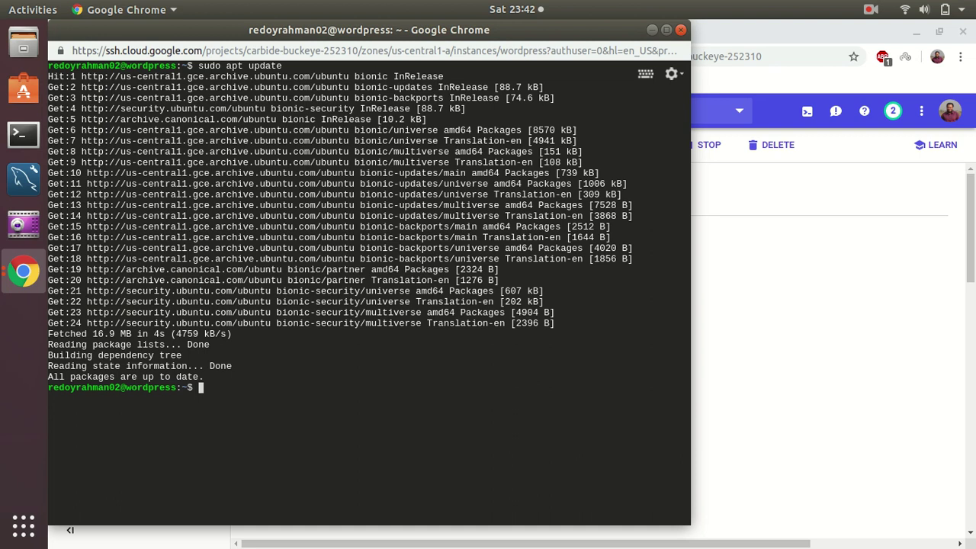
Step: Install Apache and PHP with sudo apt install apache2 php, accepting the installation
{"action": "type", "text": "sudo"}
{"action": "type", "text": "apt install a"}
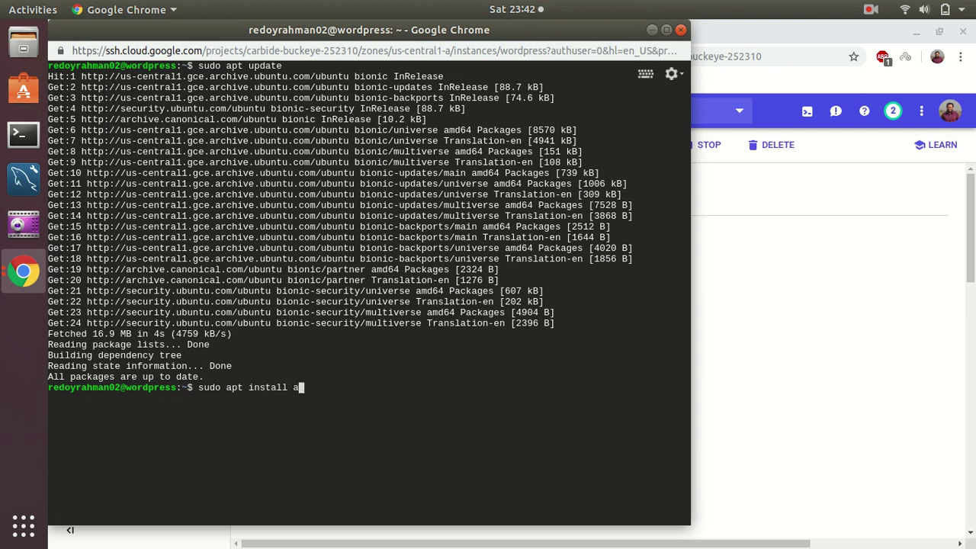
{"action": "type", "text": "pache2 php"}
{"action": "key", "text": "Return"}
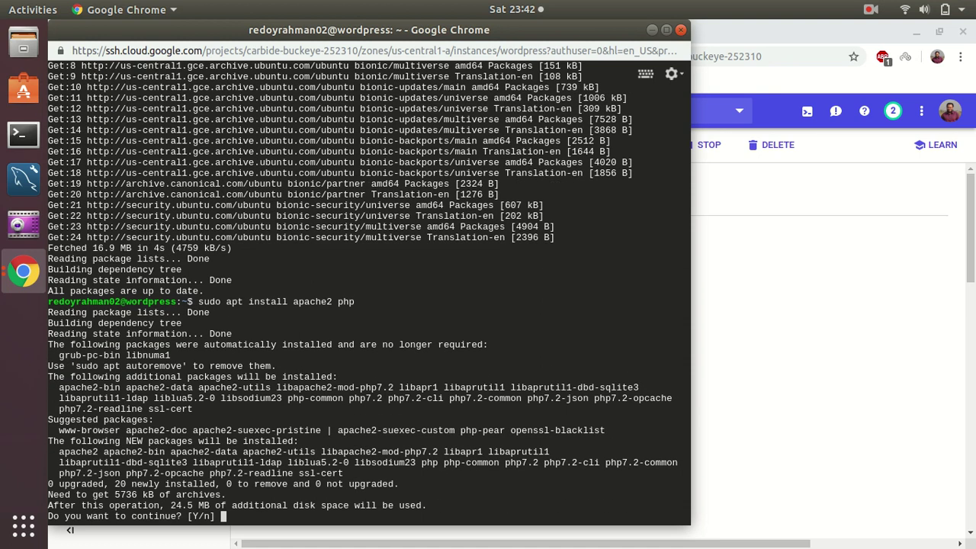
{"action": "type", "text": "y"}
{"action": "key", "text": "Return"}
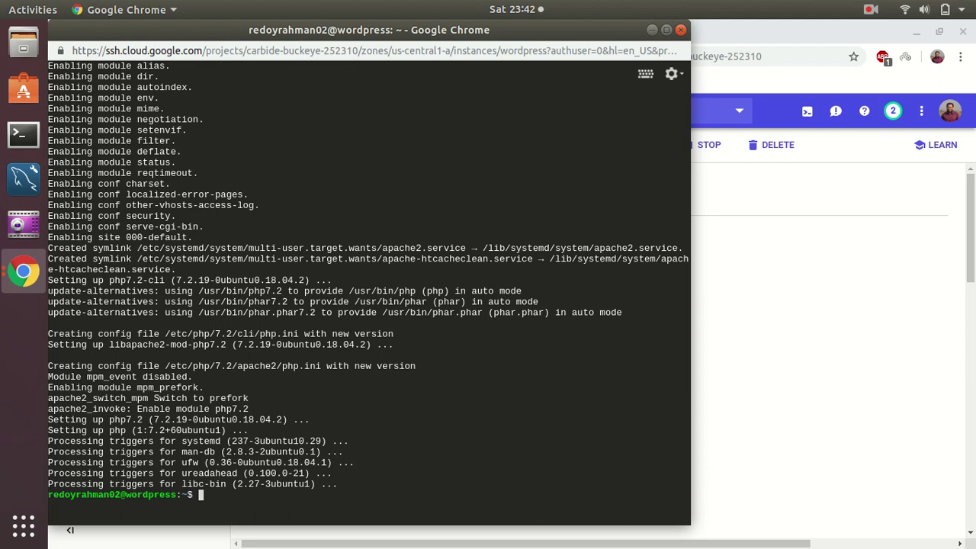
Step: Start the Apache web server with sudo service apache2 start
{"action": "type", "text": "sudo service apache2 s"}
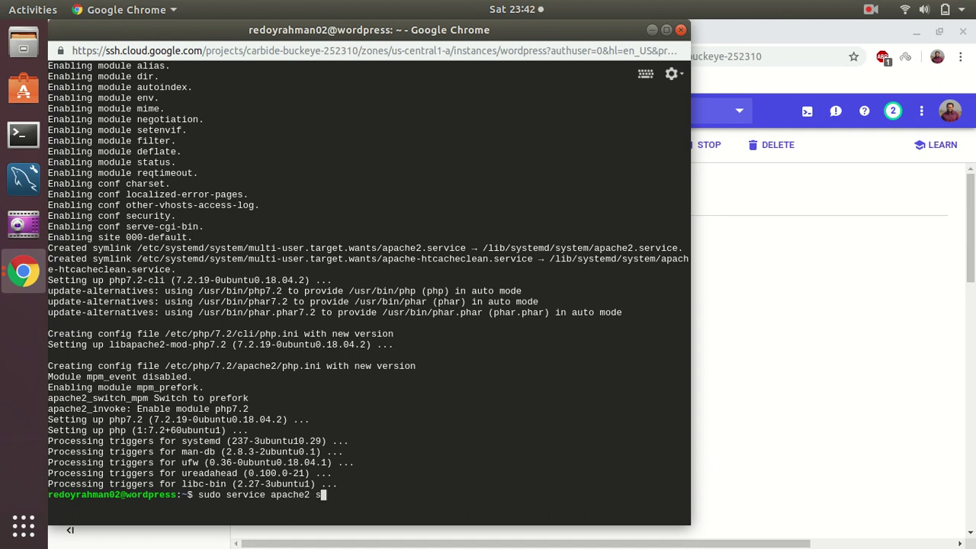
{"action": "type", "text": "tart"}
{"action": "key", "text": "Return"}
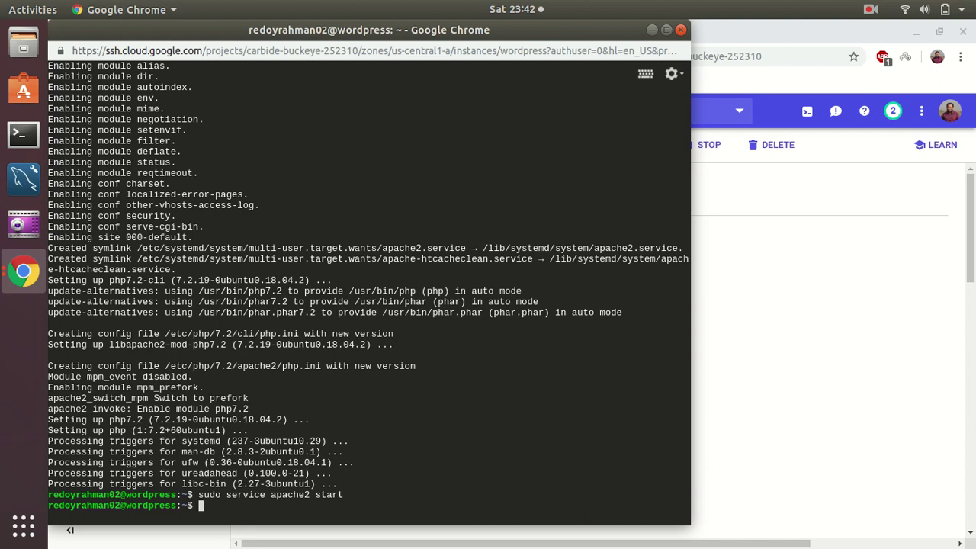
Step: Return to the wordpress instance's details page and open the network details of its nic0 interface
{"action": "left_click", "coordinate": [853, 320]}
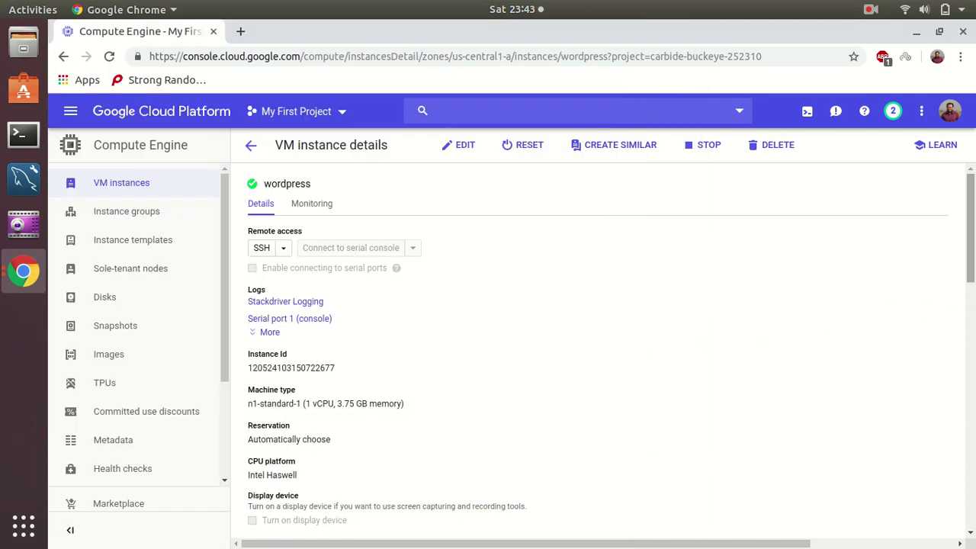
{"action": "left_click_drag", "start_coordinate": [972, 266], "coordinate": [972, 370]}
{"action": "scroll", "coordinate": [650, 391], "scroll_direction": "down", "scroll_amount": 1}
{"action": "scroll", "coordinate": [650, 391], "scroll_direction": "right", "scroll_amount": 1}
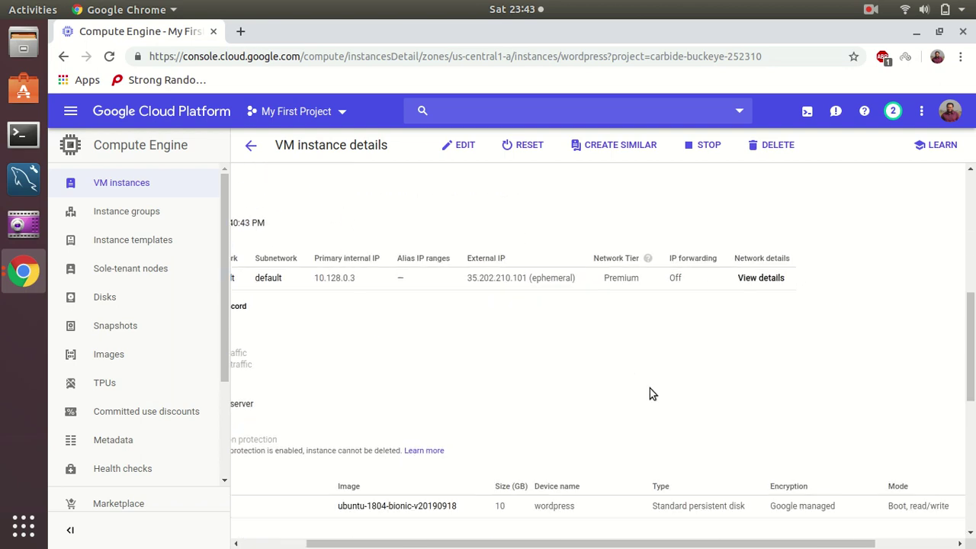
{"action": "left_click", "coordinate": [764, 282]}
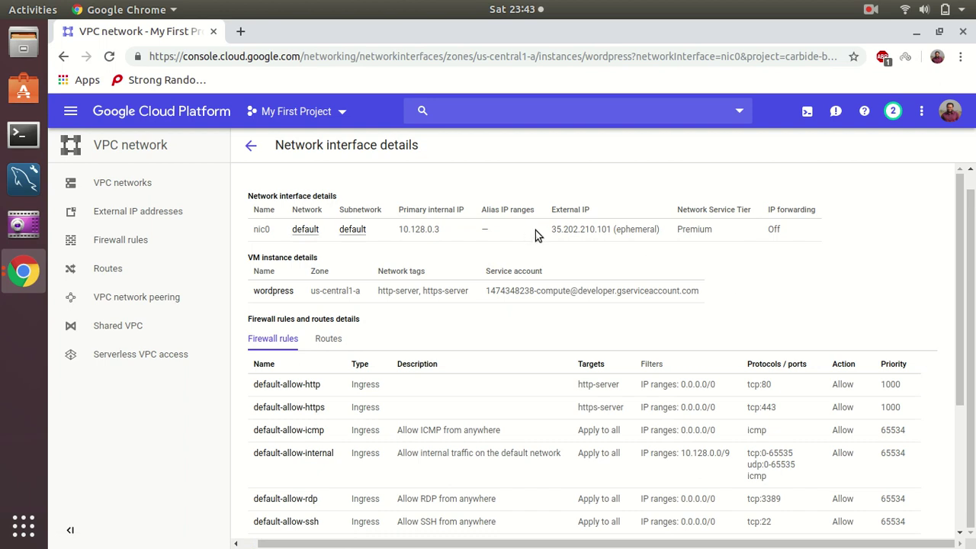
Step: Copy the instance's external IP address and load it in a new browser tab to check the web server
{"action": "left_click_drag", "start_coordinate": [554, 229], "coordinate": [609, 229]}
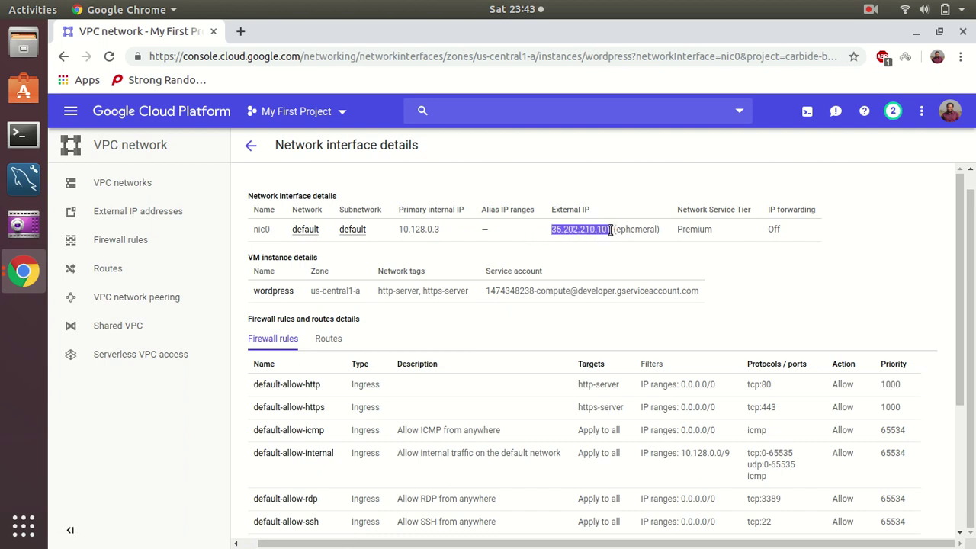
{"action": "key", "text": "ctrl+c"}
{"action": "key", "text": "ctrl+t"}
{"action": "key", "text": "ctrl+v"}
{"action": "key", "text": "Return"}
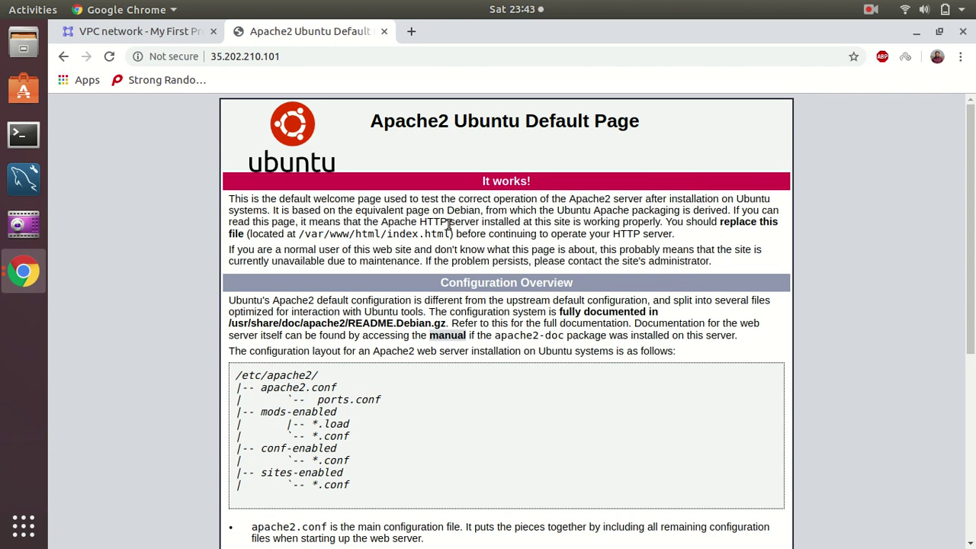
Step: Return to the wordpress instance's SSH session and install MySQL with sudo apt install mysql-server, accepting the installation
{"action": "left_click", "coordinate": [34, 280]}
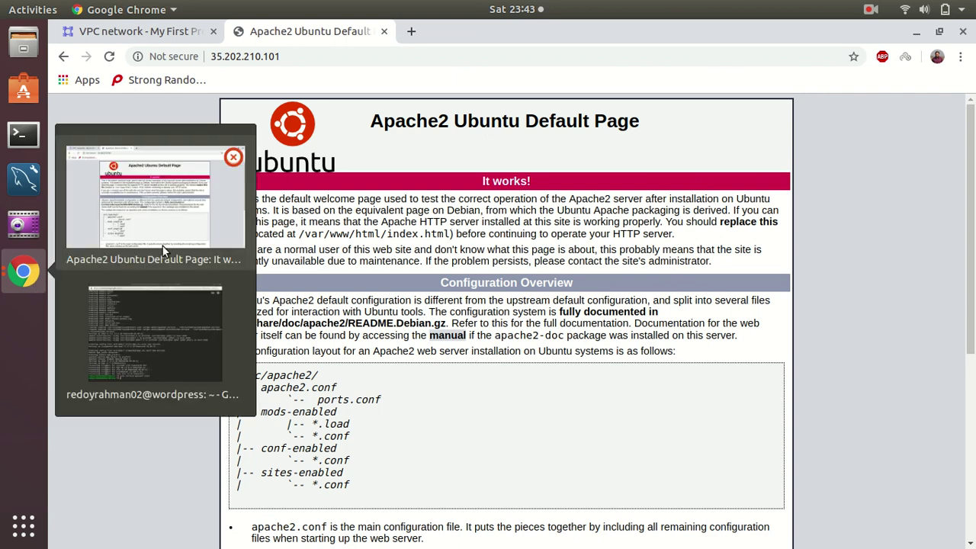
{"action": "left_click", "coordinate": [173, 345]}
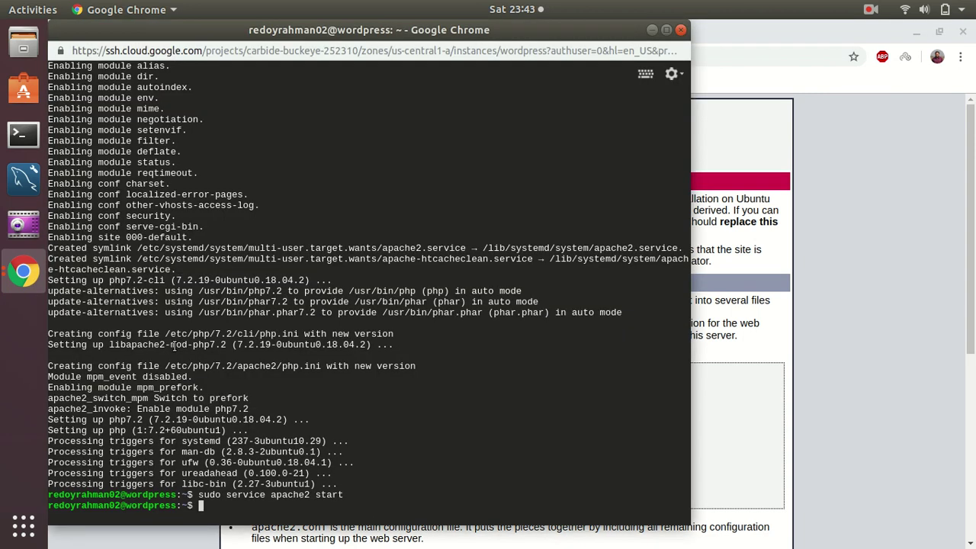
{"action": "type", "text": "sudo apt install mysql"}
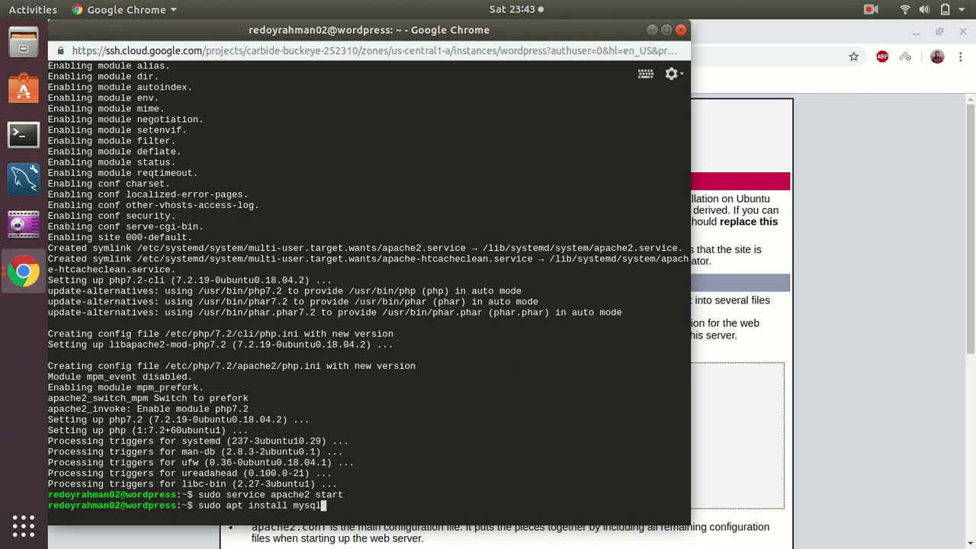
{"action": "type", "text": "-server"}
{"action": "key", "text": "Return"}
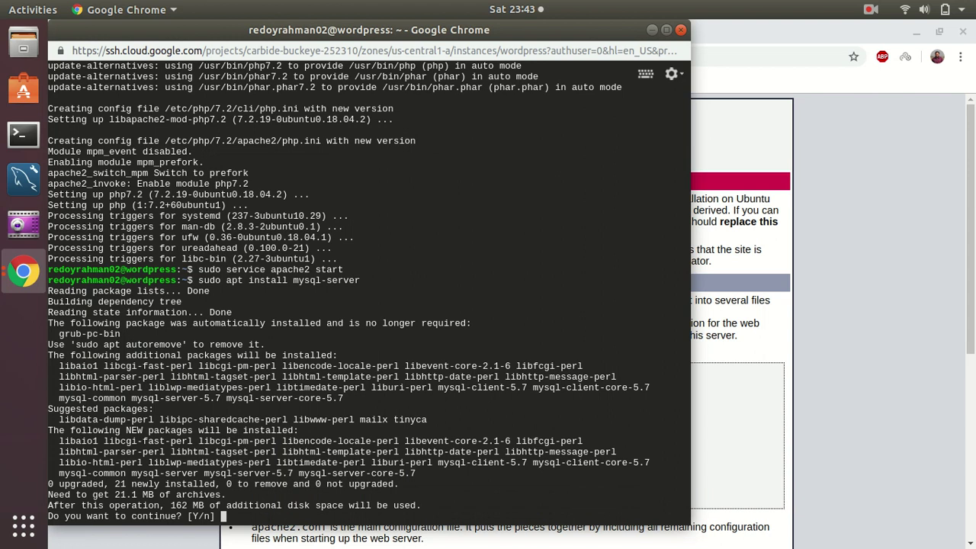
{"action": "type", "text": "y"}
{"action": "key", "text": "Return"}
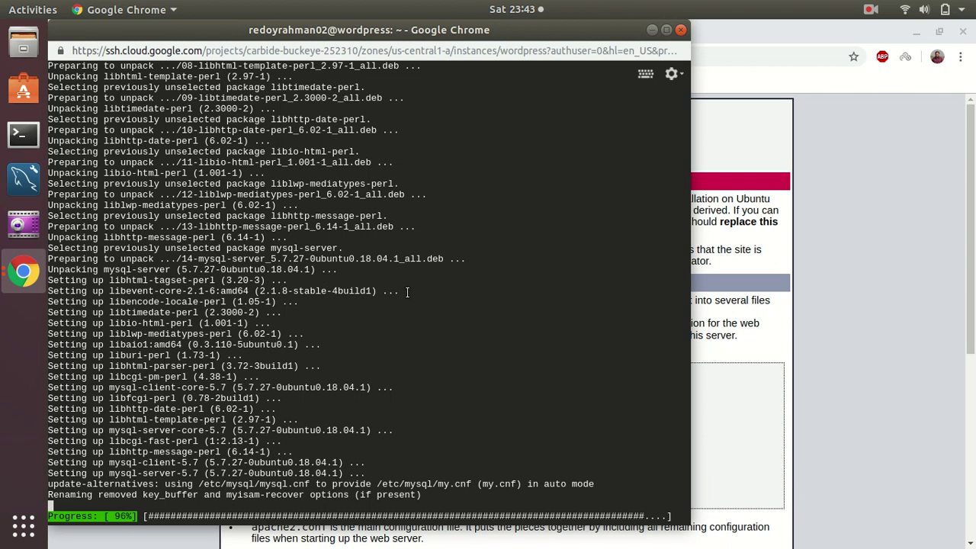
Step: Open wordpress.org in a new browser tab while the MySQL installation runs
{"action": "left_click", "coordinate": [731, 212]}
{"action": "left_click", "coordinate": [414, 34]}
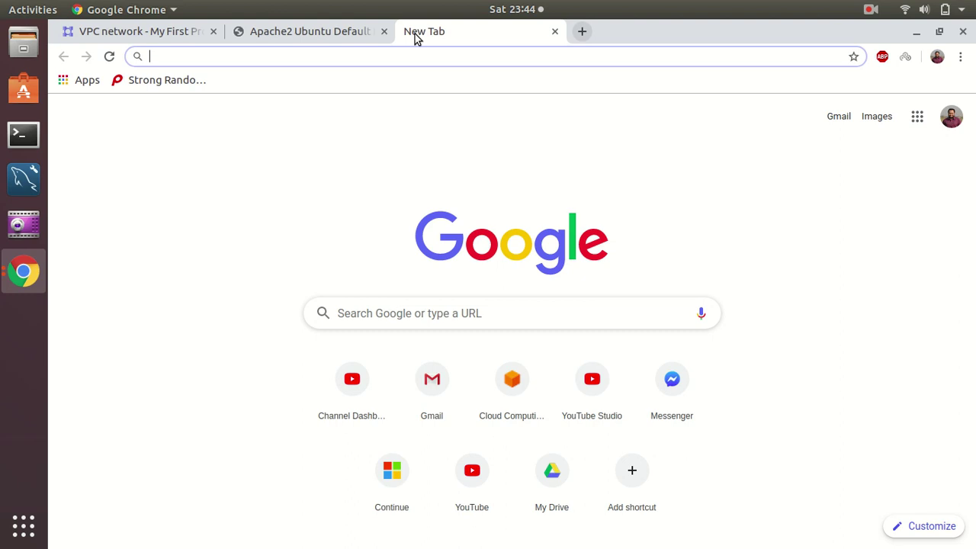
{"action": "type", "text": "wordpress"}
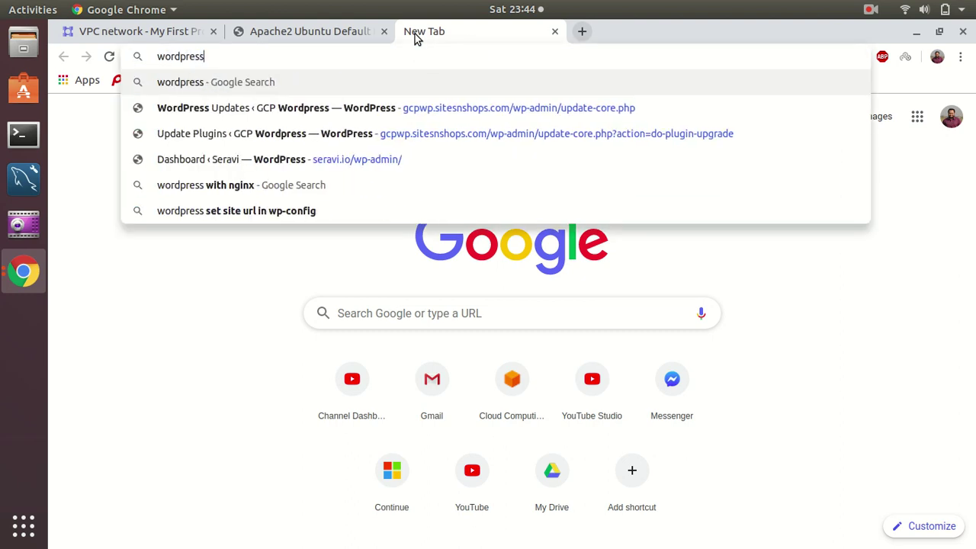
{"action": "type", "text": ".org"}
{"action": "key", "text": "Return"}
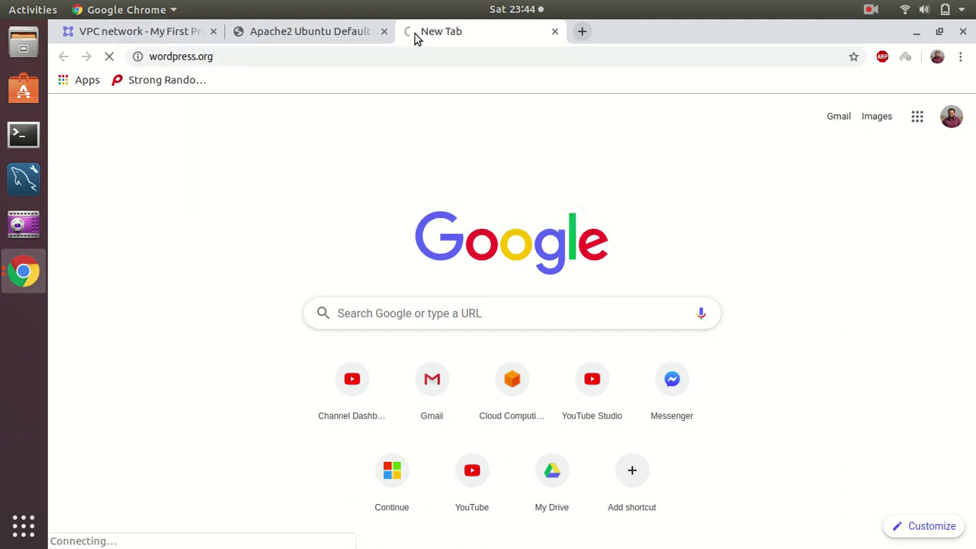
Step: Search Google for clouddns in another new tab and open the cloudns.net result
{"action": "left_click", "coordinate": [579, 40]}
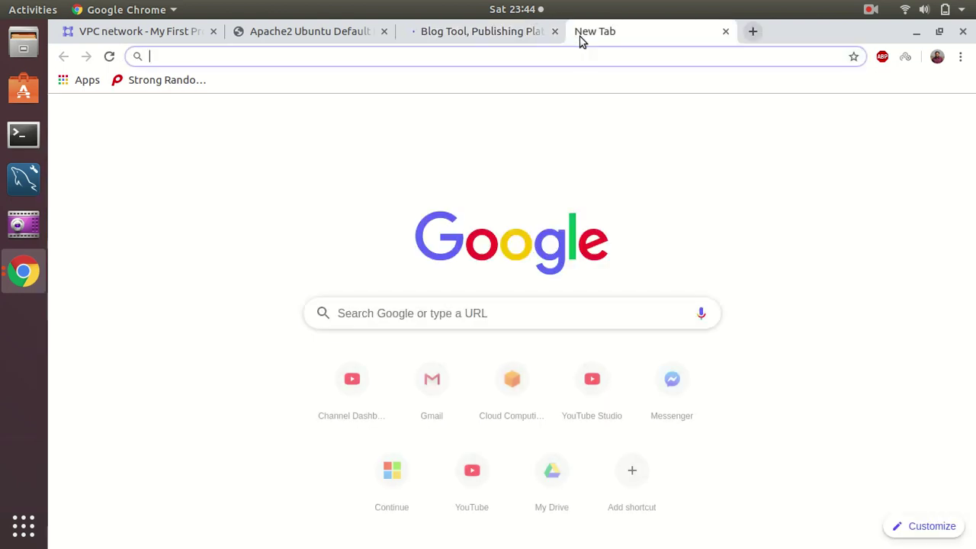
{"action": "type", "text": "cloudfron"}
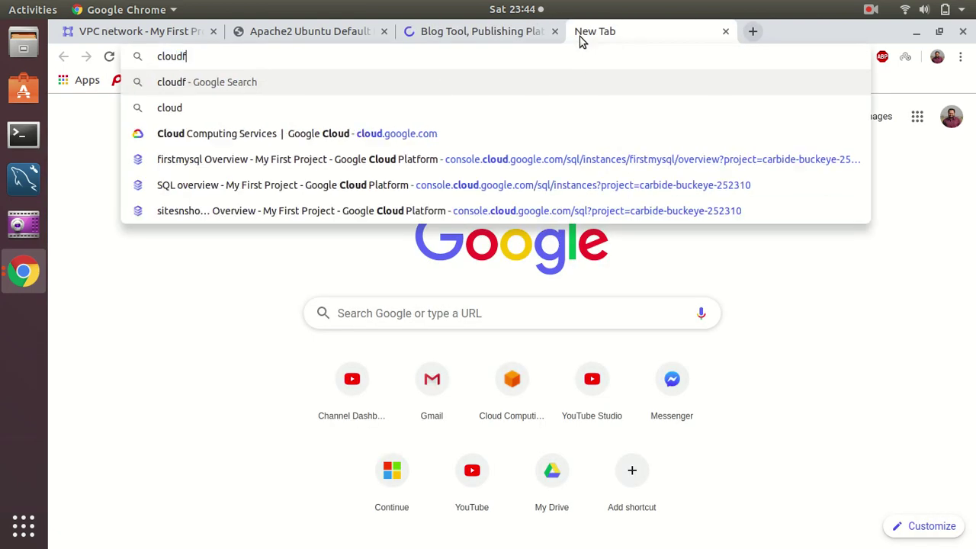
{"action": "key", "text": "BackSpace"}
{"action": "key", "text": "BackSpace"}
{"action": "key", "text": "BackSpace"}
{"action": "key", "text": "BackSpace"}
{"action": "type", "text": "dns"}
{"action": "key", "text": "Return"}
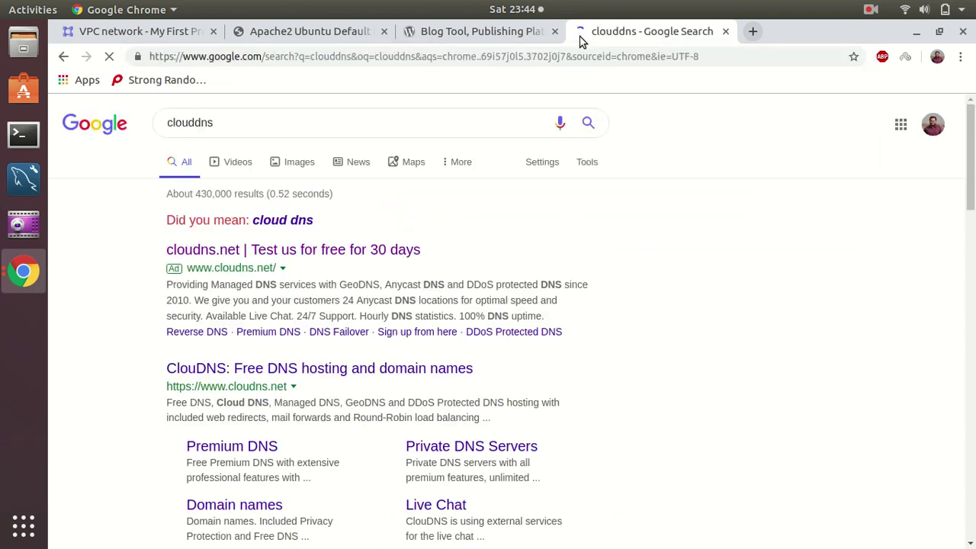
{"action": "left_click", "coordinate": [301, 251]}
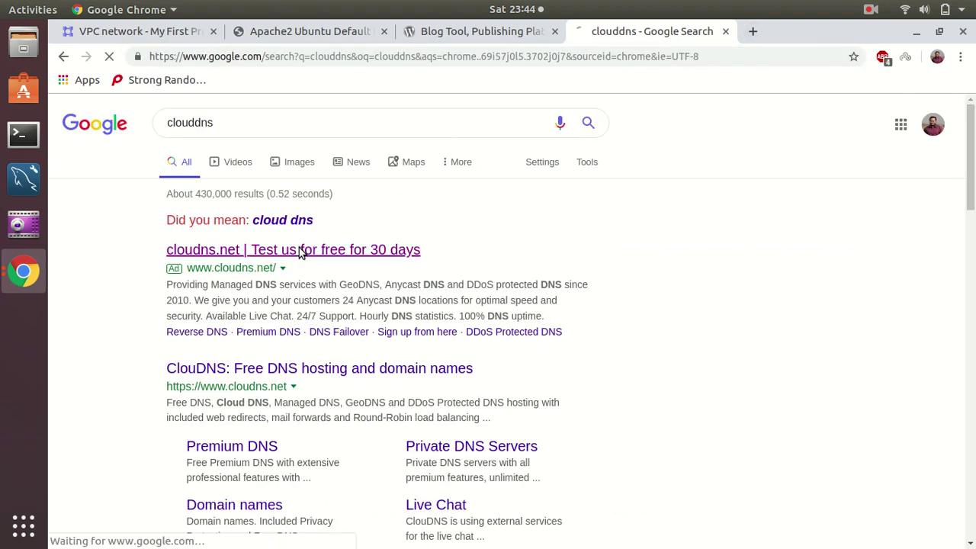
Step: Go to the WordPress.org download page and copy the link address of the WordPress 5.2.3 zip download
{"action": "left_click", "coordinate": [475, 29]}
{"action": "left_click", "coordinate": [798, 163]}
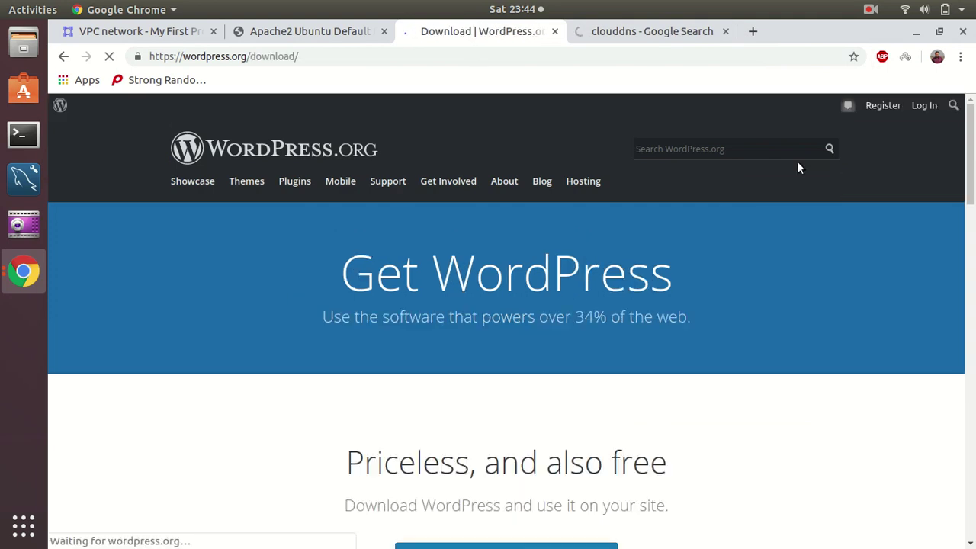
{"action": "scroll", "coordinate": [925, 300], "scroll_direction": "down", "scroll_amount": 5}
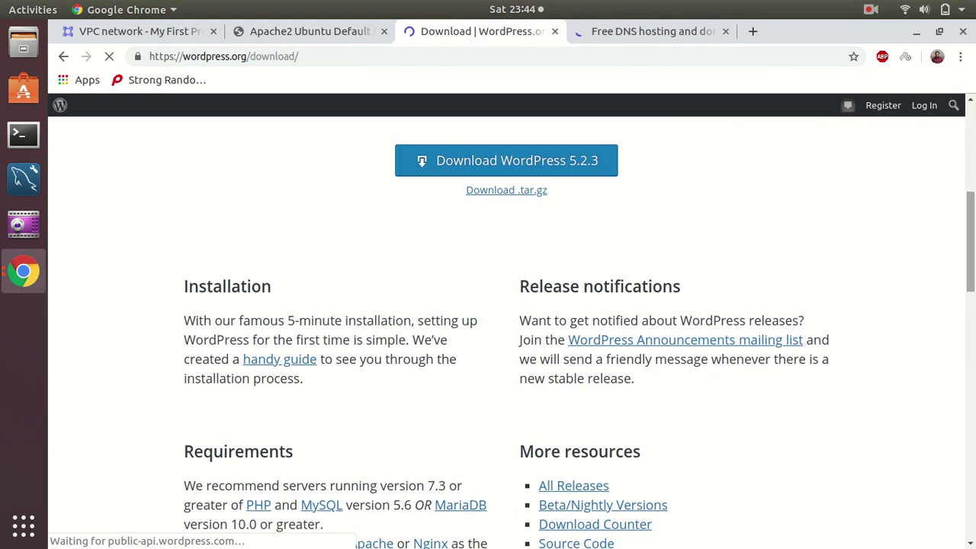
{"action": "right_click", "coordinate": [568, 163]}
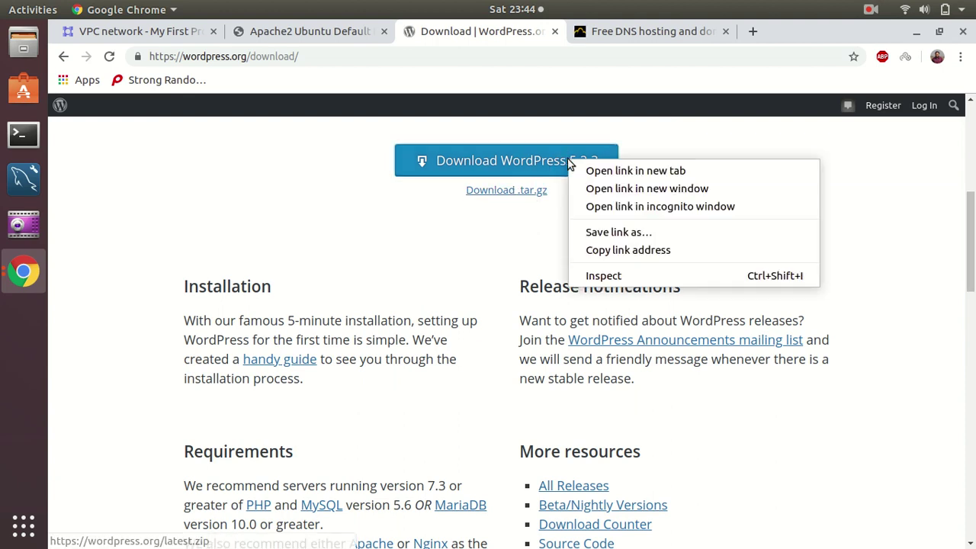
{"action": "left_click", "coordinate": [611, 244]}
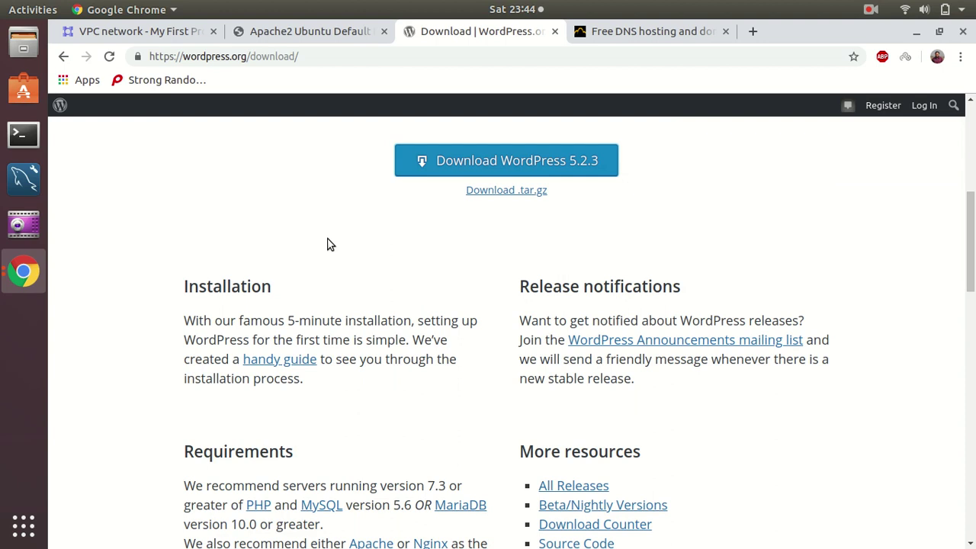
Step: Return to the SSH session and try to start the database server with sudo service mysqld start
{"action": "left_click", "coordinate": [22, 271]}
{"action": "left_click", "coordinate": [142, 326]}
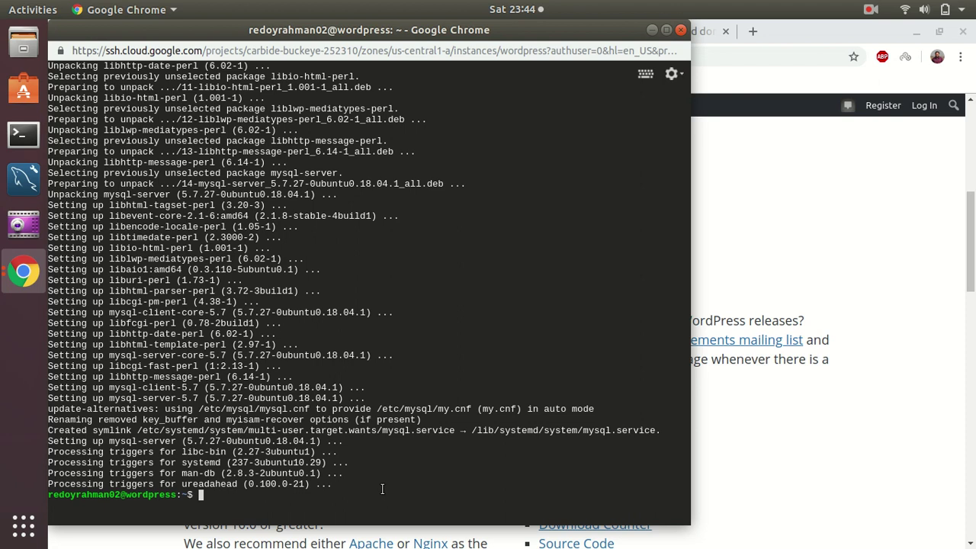
{"action": "type", "text": "sudo service mysql"}
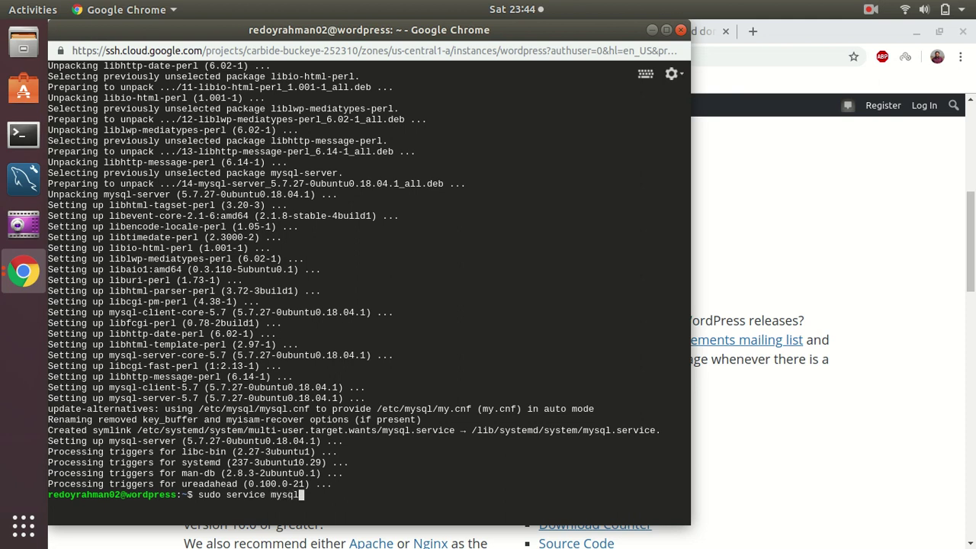
{"action": "type", "text": "d start"}
{"action": "key", "text": "Return"}
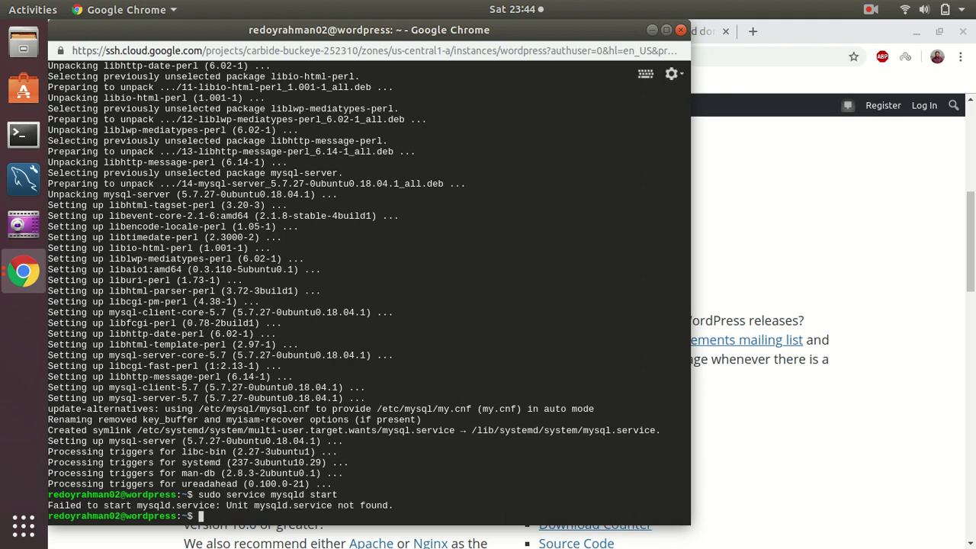
Step: Correct the service name in the previous command and run sudo service mysql start
{"action": "key", "text": "Up"}
{"action": "key", "text": "Left"}
{"action": "key", "text": "Left"}
{"action": "key", "text": "Left"}
{"action": "key", "text": "Left"}
{"action": "key", "text": "Left"}
{"action": "key", "text": "Left"}
{"action": "key", "text": "BackSpace"}
{"action": "key", "text": "Return"}
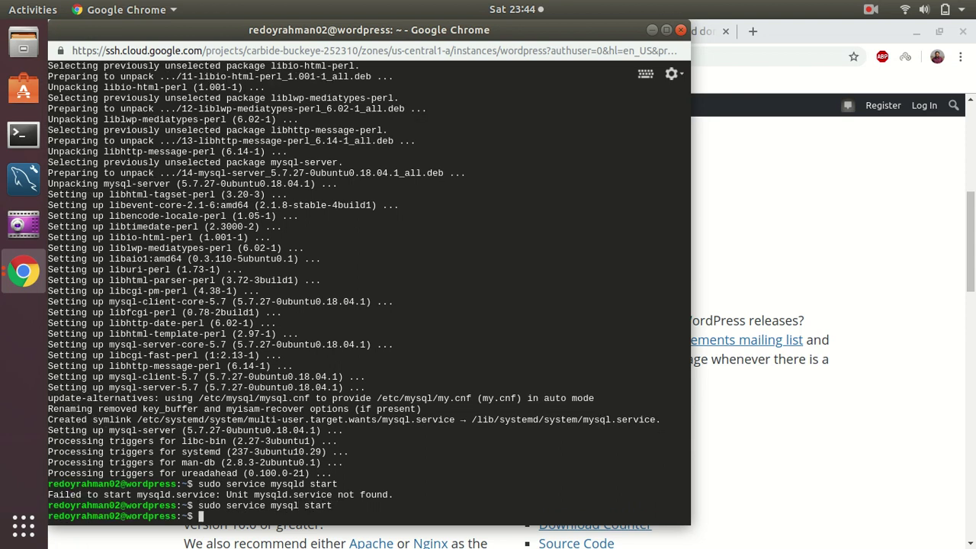
Step: Glance at the WordPress download page, then change to the /var/www directory in the SSH session
{"action": "left_click", "coordinate": [834, 277]}
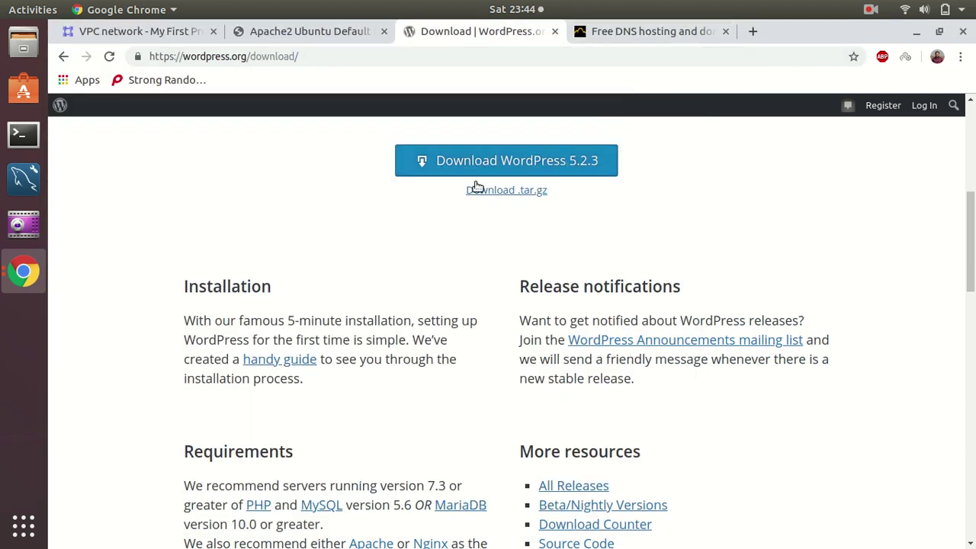
{"action": "left_click", "coordinate": [14, 286]}
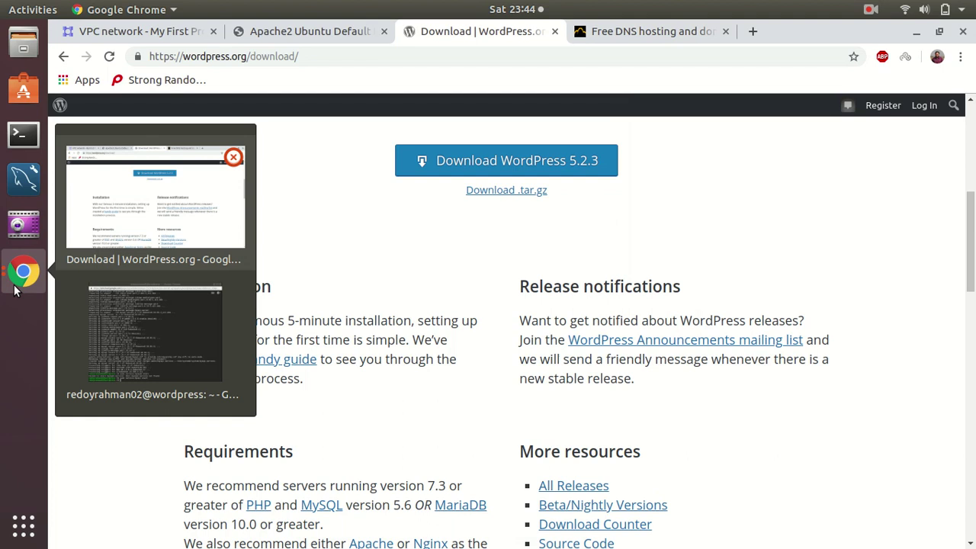
{"action": "left_click", "coordinate": [156, 343]}
{"action": "type", "text": "cd "}
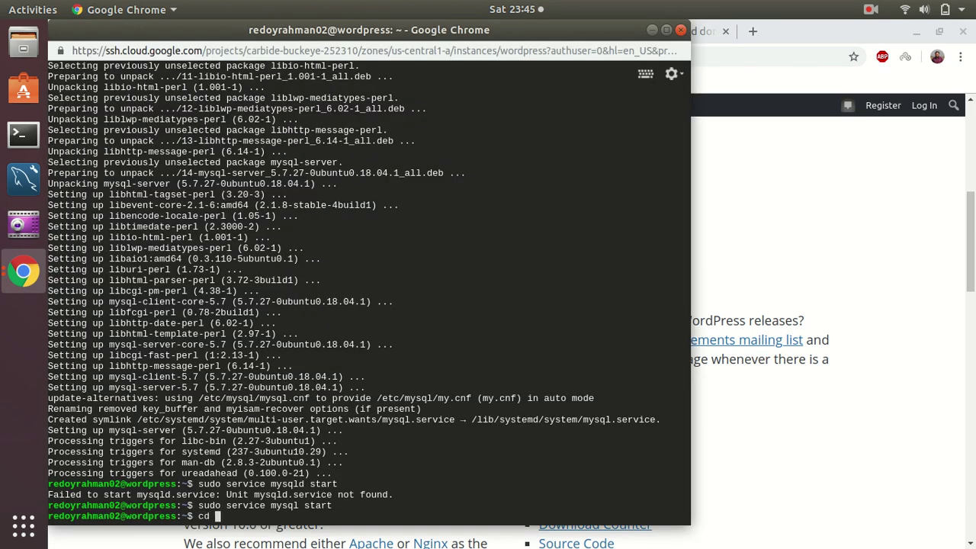
{"action": "type", "text": "/var/www"}
{"action": "key", "text": "Return"}
{"action": "type", "text": "wget"}
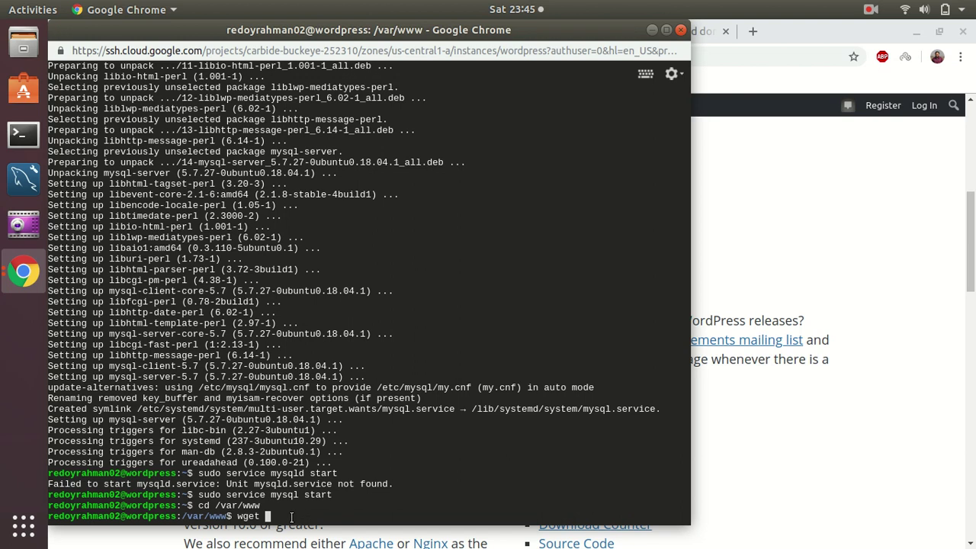
{"action": "key", "text": "ctrl+v"}
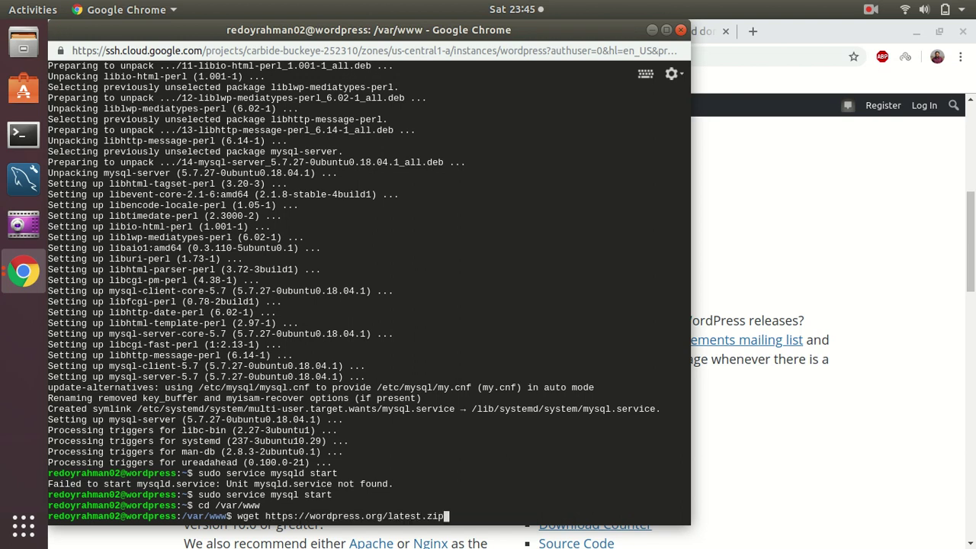
{"action": "key", "text": "Return"}
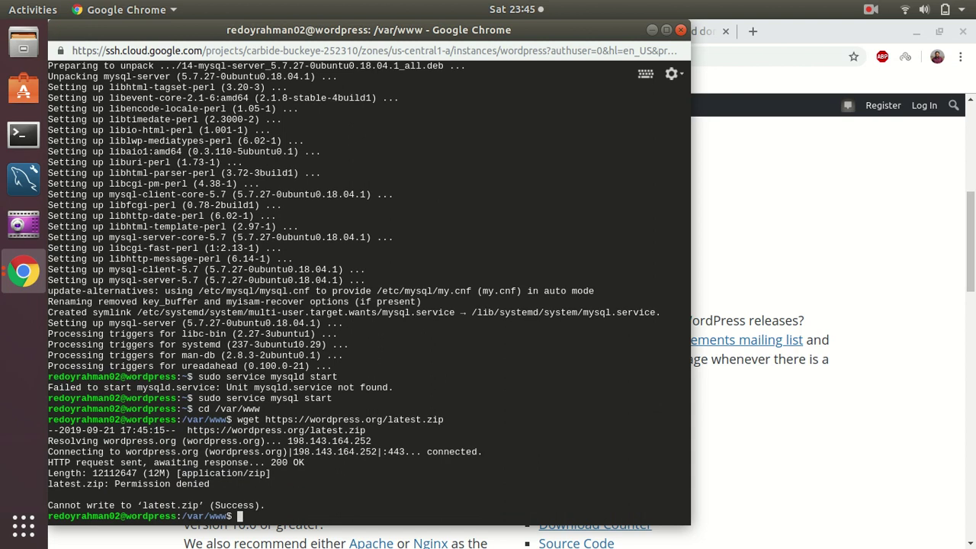
{"action": "key", "text": "Up"}
{"action": "key", "text": "Left"}
{"action": "key", "text": "Left"}
{"action": "key", "text": "Left"}
{"action": "key", "text": "Left"}
{"action": "key", "text": "Left"}
{"action": "key", "text": "Left"}
{"action": "key", "text": "Left"}
{"action": "key", "text": "Left"}
{"action": "key", "text": "Left"}
{"action": "key", "text": "Left"}
{"action": "key", "text": "Left"}
{"action": "key", "text": "Left"}
{"action": "key", "text": "Left"}
{"action": "key", "text": "Left"}
{"action": "key", "text": "Left"}
{"action": "key", "text": "Left"}
{"action": "key", "text": "Left"}
{"action": "key", "text": "Left"}
{"action": "key", "text": "Left"}
{"action": "key", "text": "Left"}
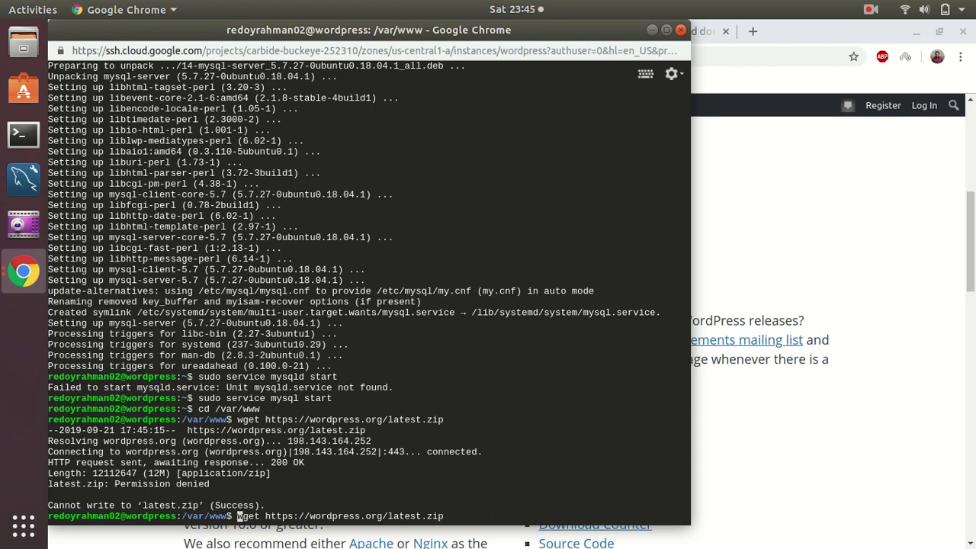
{"action": "type", "text": "sudo"}
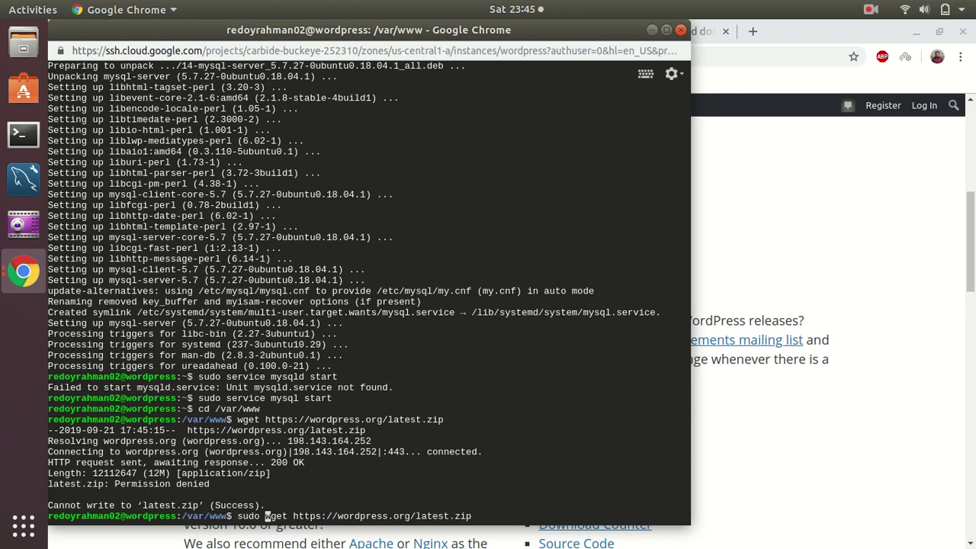
{"action": "key", "text": "Return"}
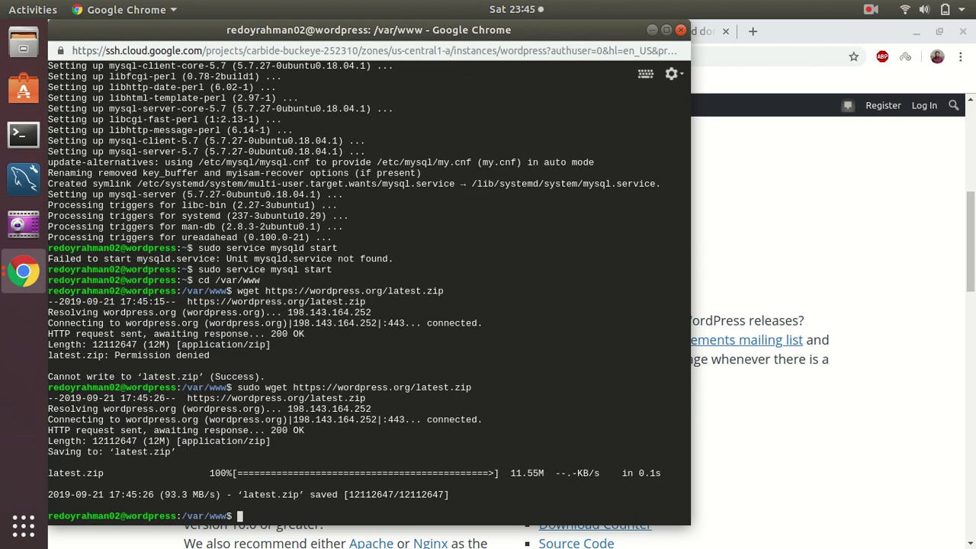
Step: List the contents of /var/www and try to extract the archive with sudo unzip latest.zip
{"action": "type", "text": "ls"}
{"action": "key", "text": "Return"}
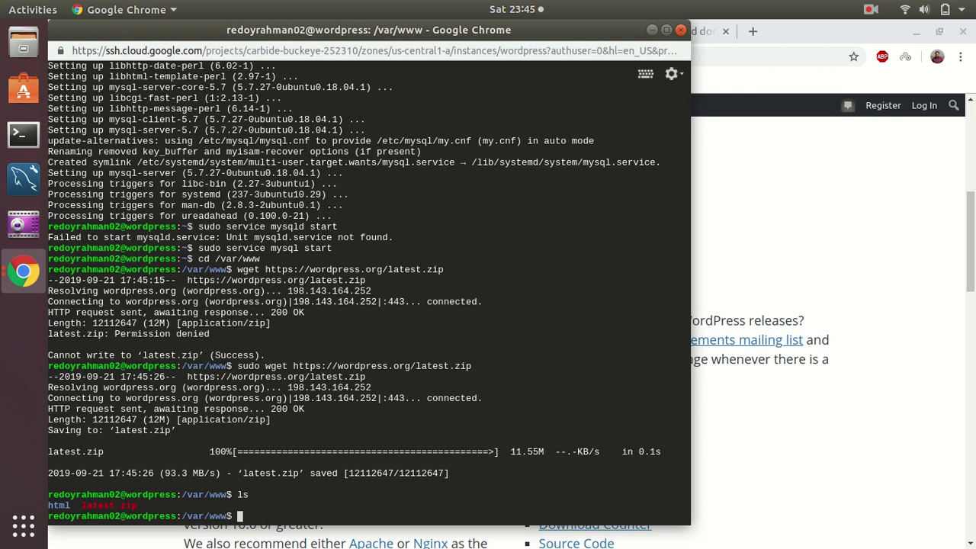
{"action": "type", "text": "sudo unzip latest.zip"}
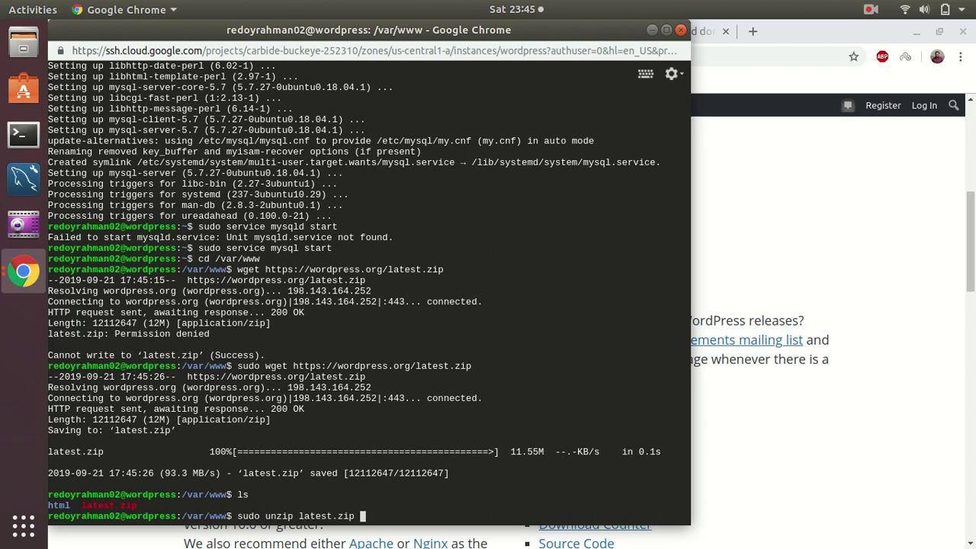
{"action": "key", "text": "Return"}
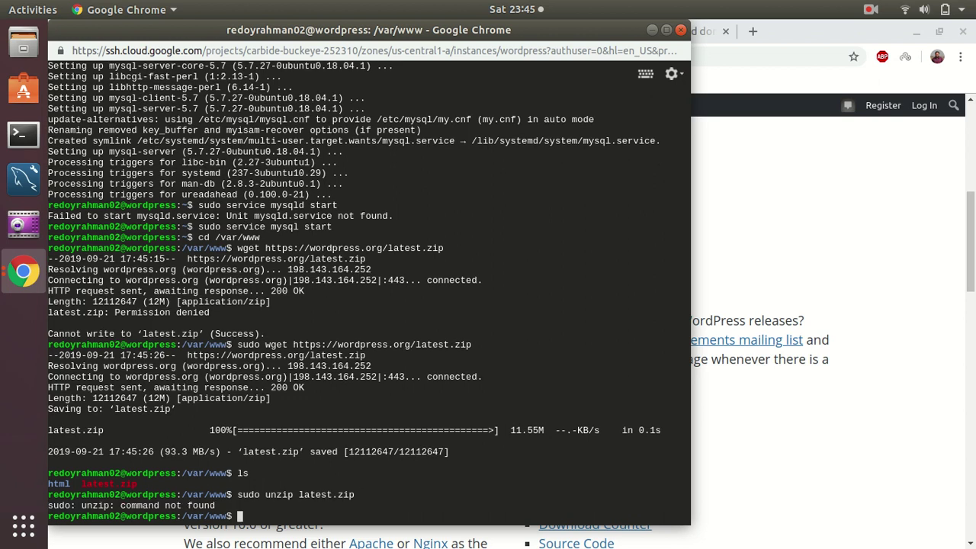
Step: Install the unzip package with sudo apt install unzip and extract the archive with sudo unzip latest.zip
{"action": "type", "text": "sudo apt install unzip"}
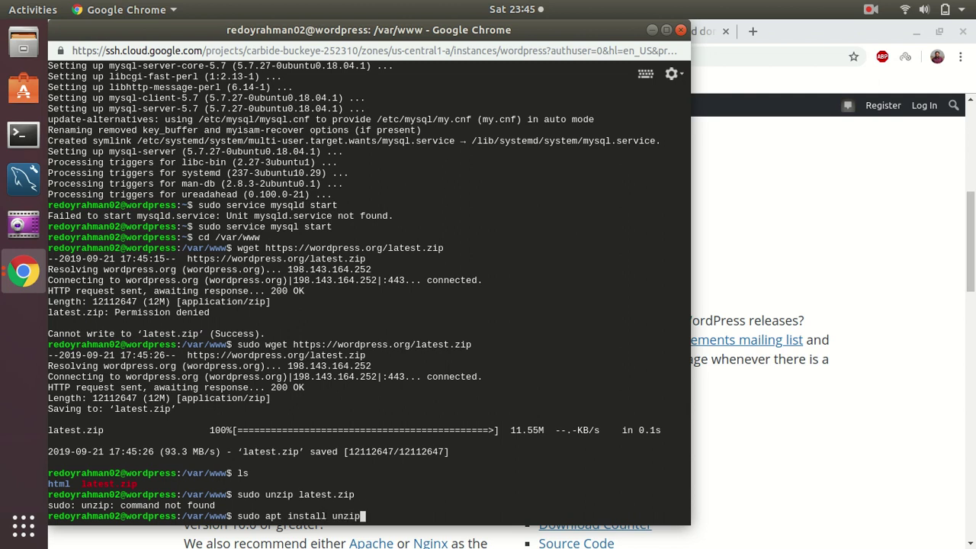
{"action": "key", "text": "Return"}
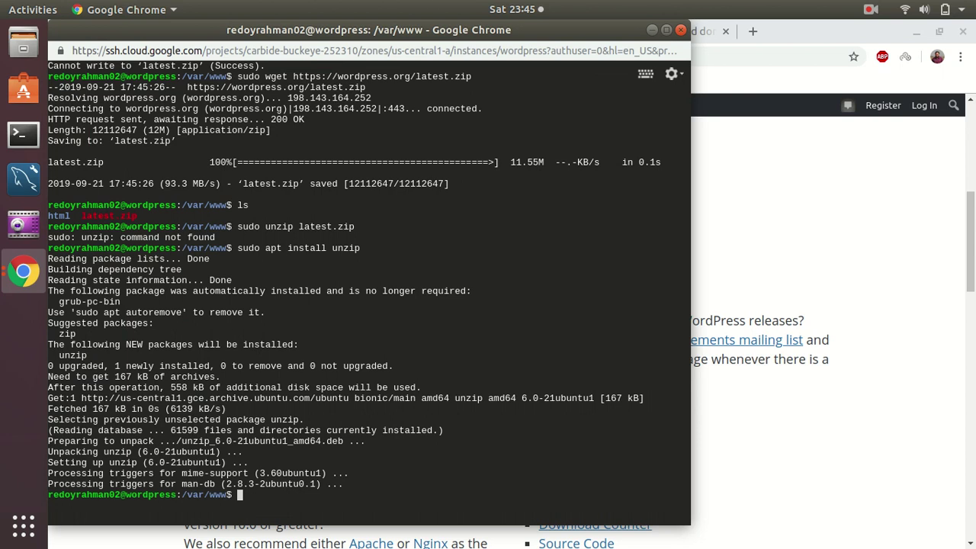
{"action": "key", "text": "Up"}
{"action": "key", "text": "Up"}
{"action": "key", "text": "Return"}
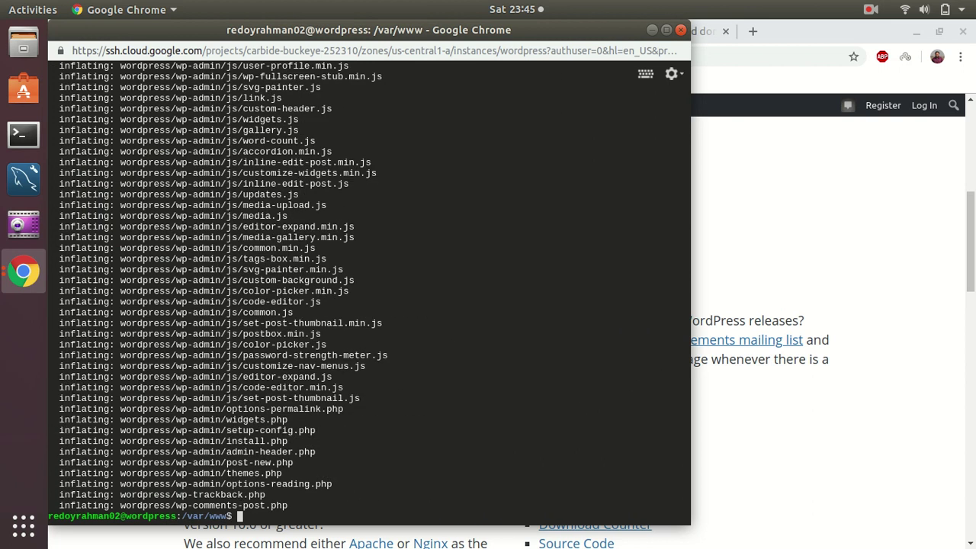
Step: Clear the terminal, list /var/www, and rename the html directory with sudo mv html/ old-html
{"action": "type", "text": "clear"}
{"action": "key", "text": "Return"}
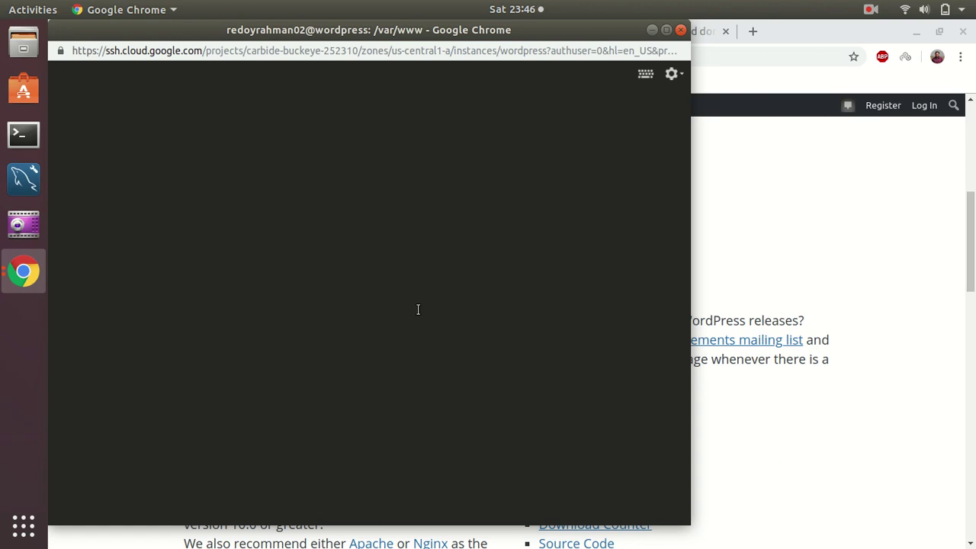
{"action": "type", "text": "ls"}
{"action": "key", "text": "Return"}
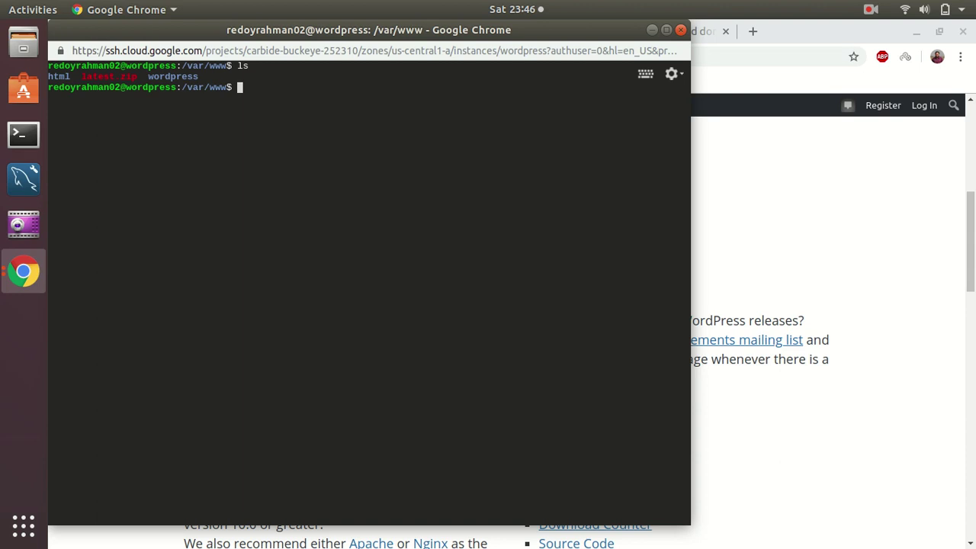
{"action": "type", "text": "sudo mv html/ old-html"}
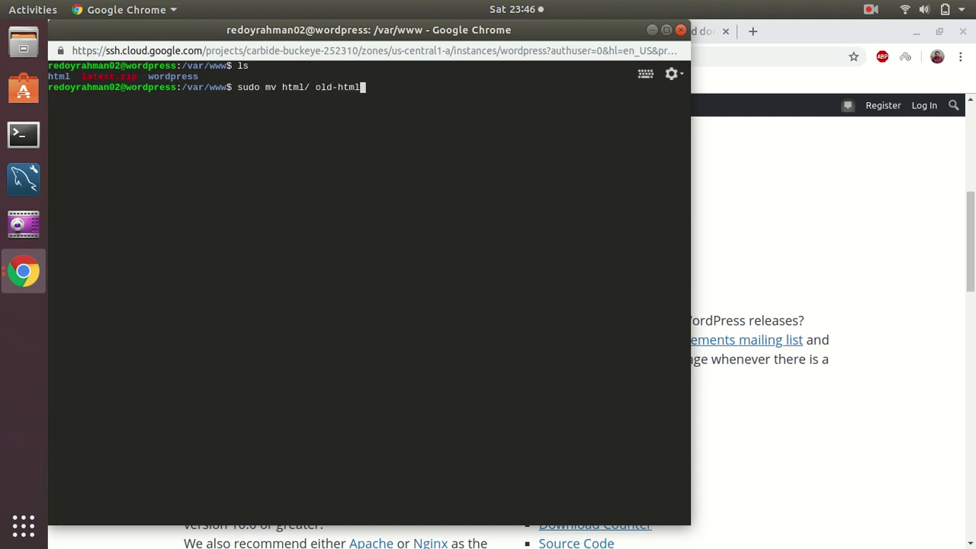
{"action": "key", "text": "Return"}
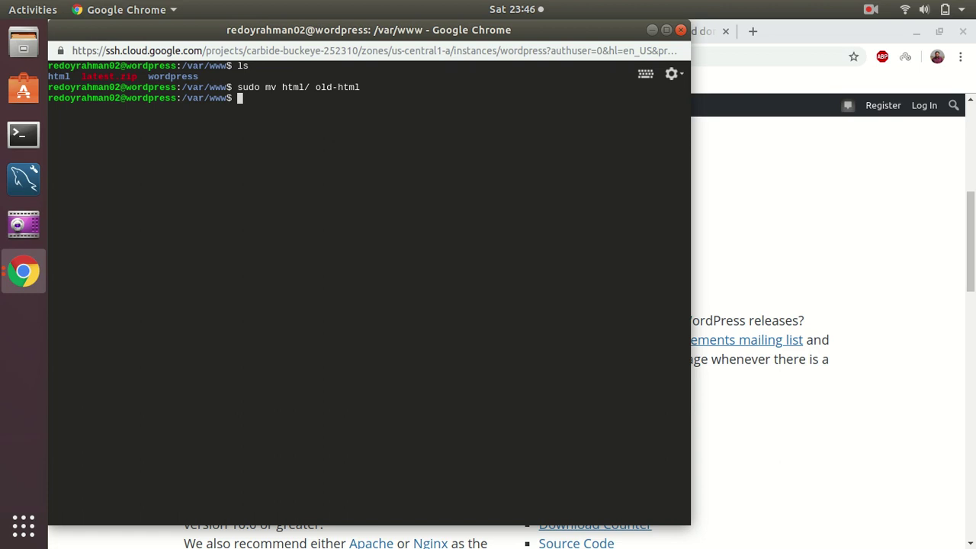
Step: Rename the extracted WordPress directory with sudo mv wordpress/ html and list /var/www again
{"action": "type", "text": "sudo mv word"}
{"action": "key", "text": "Tab"}
{"action": "type", "text": "html"}
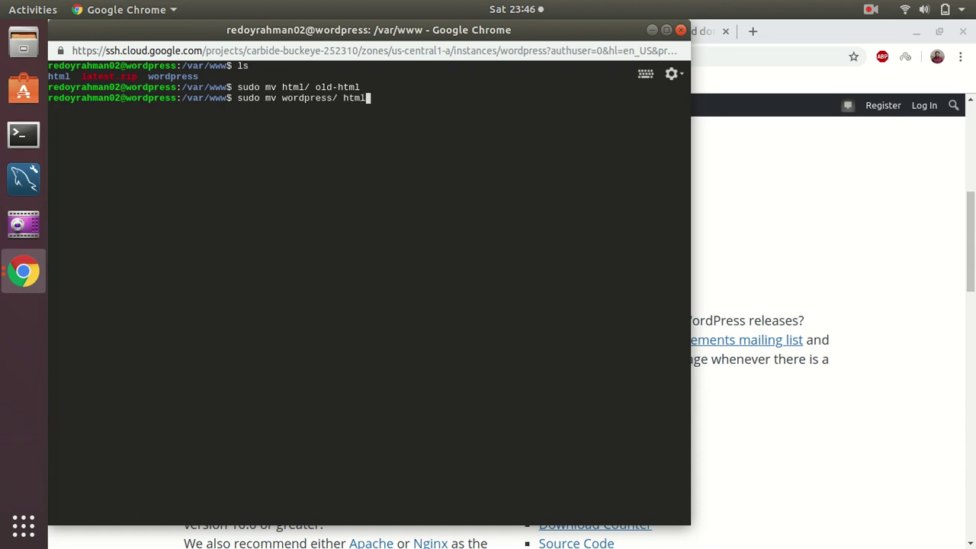
{"action": "key", "text": "Return"}
{"action": "type", "text": "ls"}
{"action": "key", "text": "Return"}
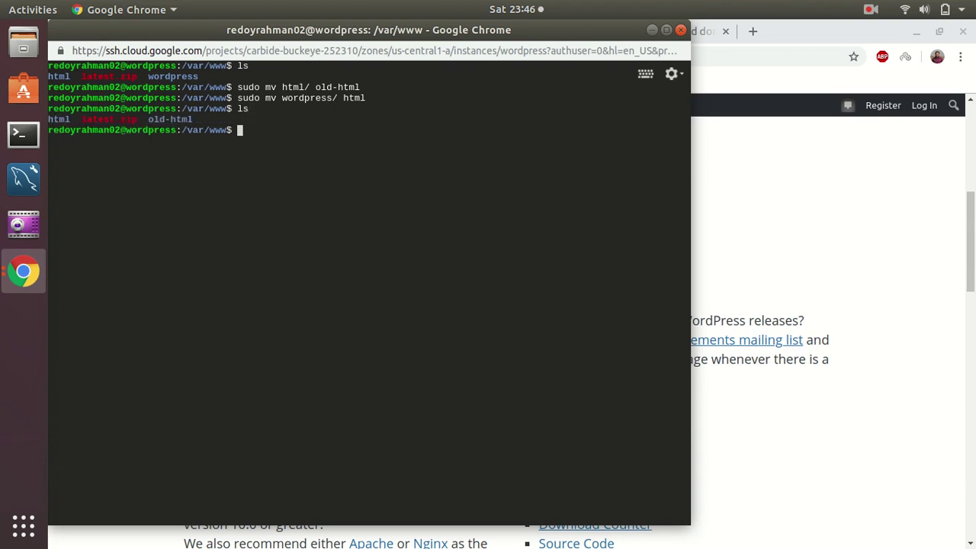
Step: Change into the new html directory and list its files
{"action": "type", "text": "cd html"}
{"action": "key", "text": "Return"}
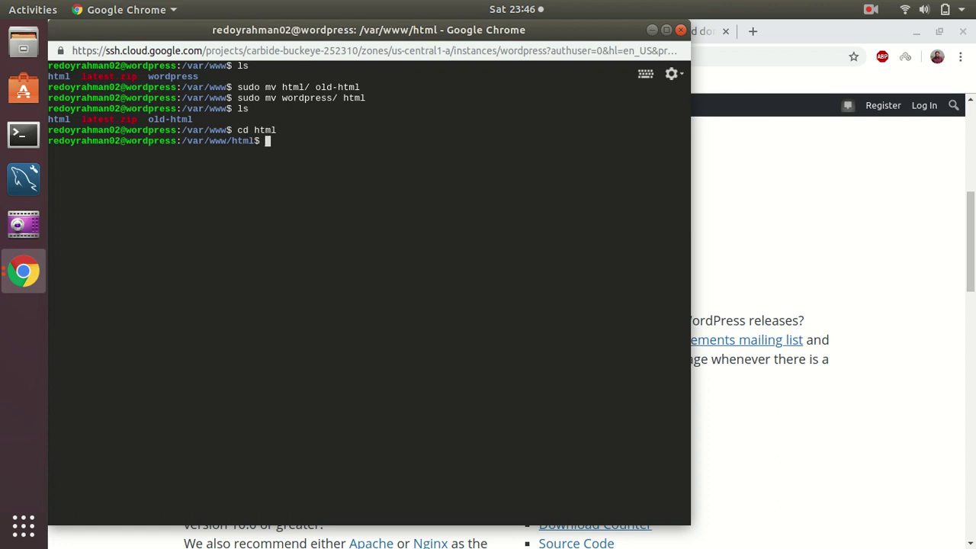
{"action": "type", "text": "ls"}
{"action": "key", "text": "Return"}
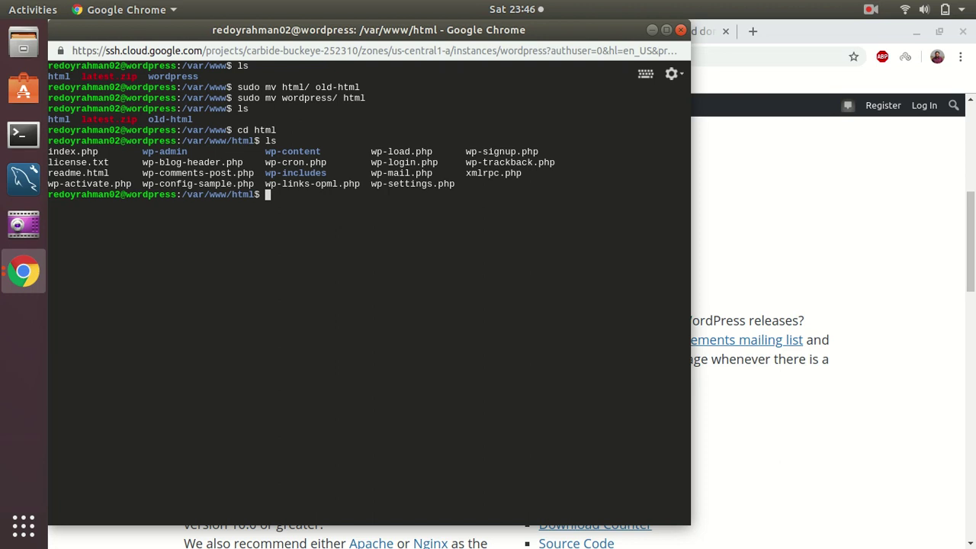
Step: Open the MySQL monitor from the html directory with sudo mysql
{"action": "type", "text": "su"}
{"action": "type", "text": "do mysq"}
{"action": "type", "text": "l"}
{"action": "key", "text": "Return"}
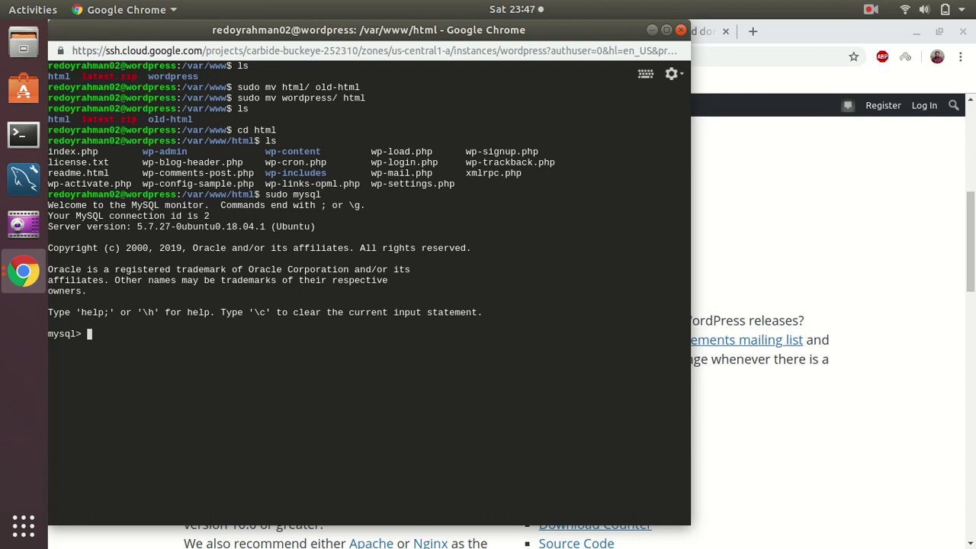
{"action": "left_click", "coordinate": [874, 12]}
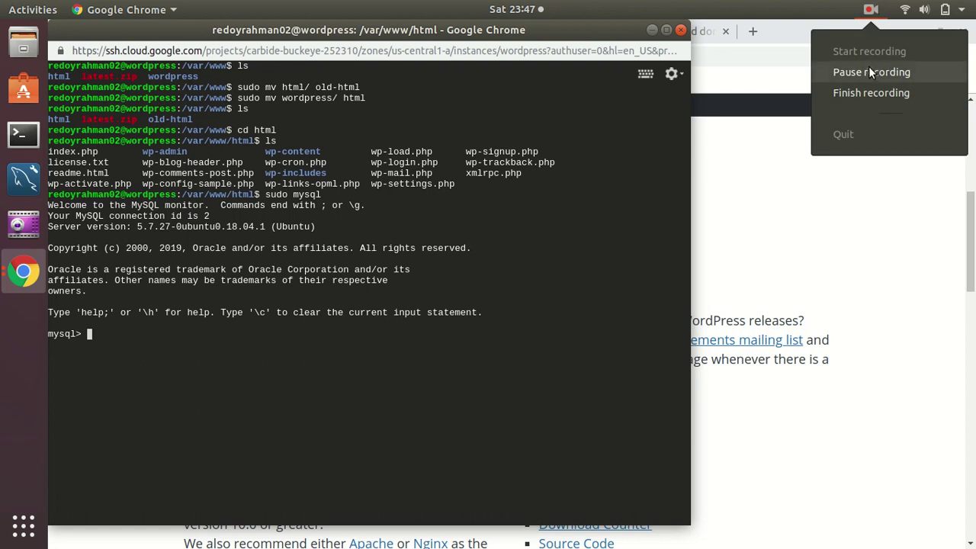
{"action": "left_click", "coordinate": [867, 67]}
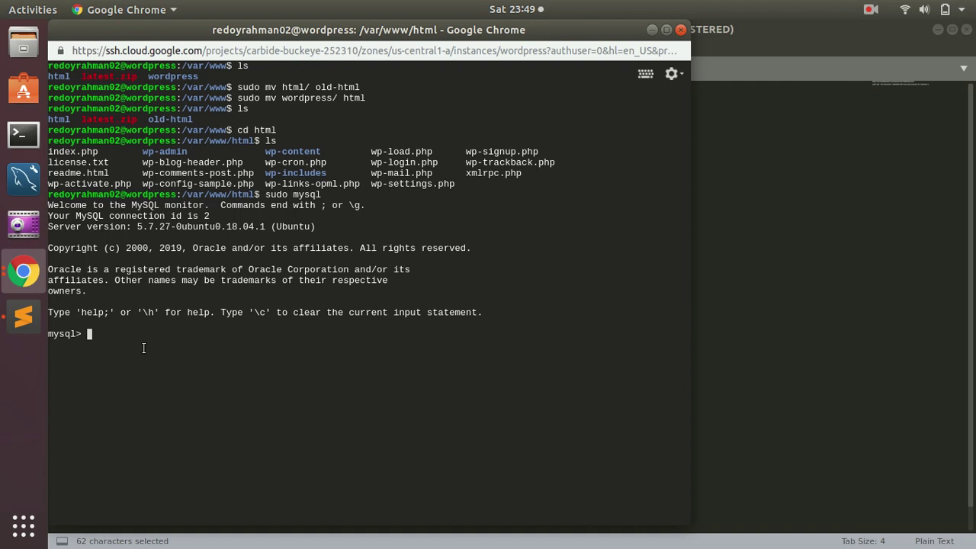
Step: List the MySQL accounts and their authentication plugins with SELECT user,authentication_string,plugin,host FROM mysql.user;
{"action": "type", "text": "SELECT user,authentication_string,plugin,host FROM mysql.user;"}
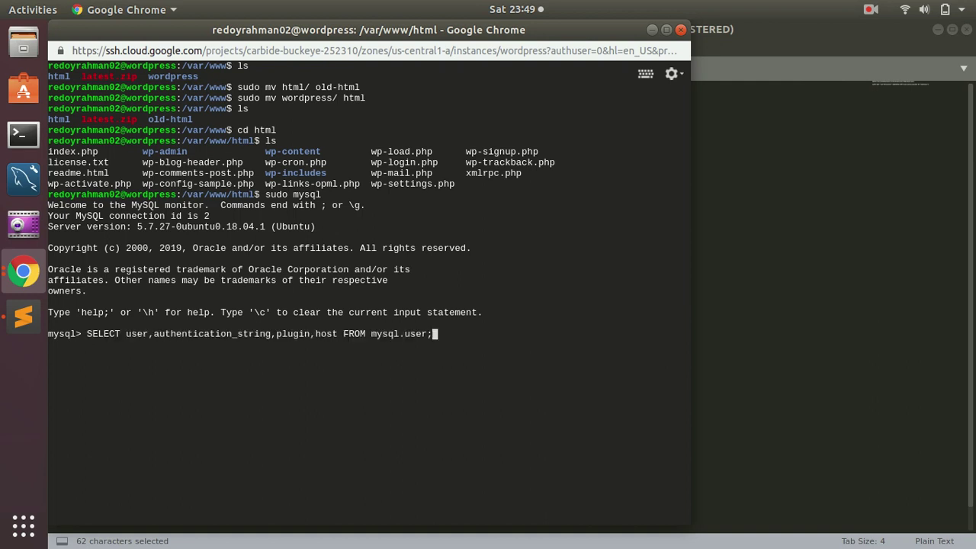
{"action": "key", "text": "Return"}
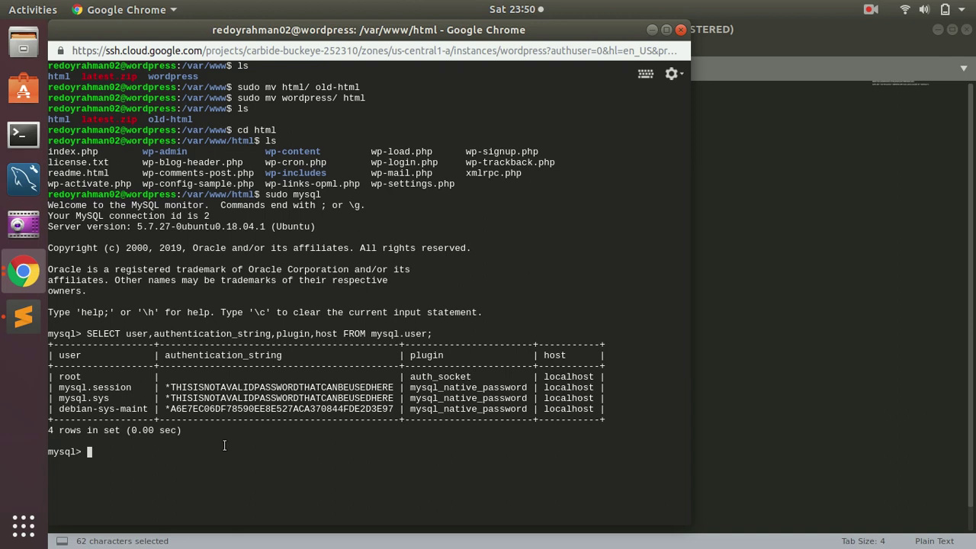
Step: Change the root account's authentication plugin with update mysql.user set plugin='mysql_native_password' where user='root';
{"action": "type", "text": "sudo"}
{"action": "key", "text": "BackSpace"}
{"action": "key", "text": "BackSpace"}
{"action": "key", "text": "BackSpace"}
{"action": "key", "text": "BackSpace"}
{"action": "type", "text": "update mysql.user"}
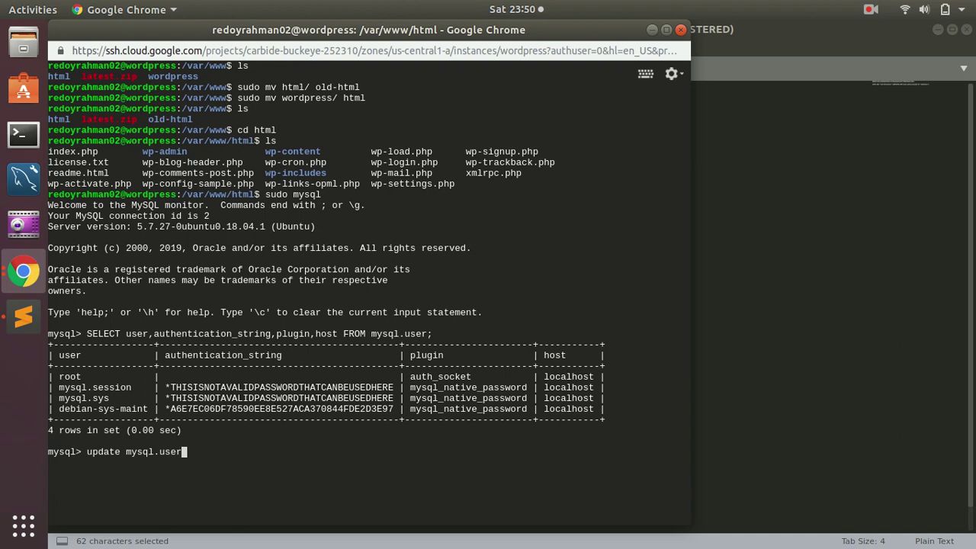
{"action": "type", "text": " set plugin='mys"}
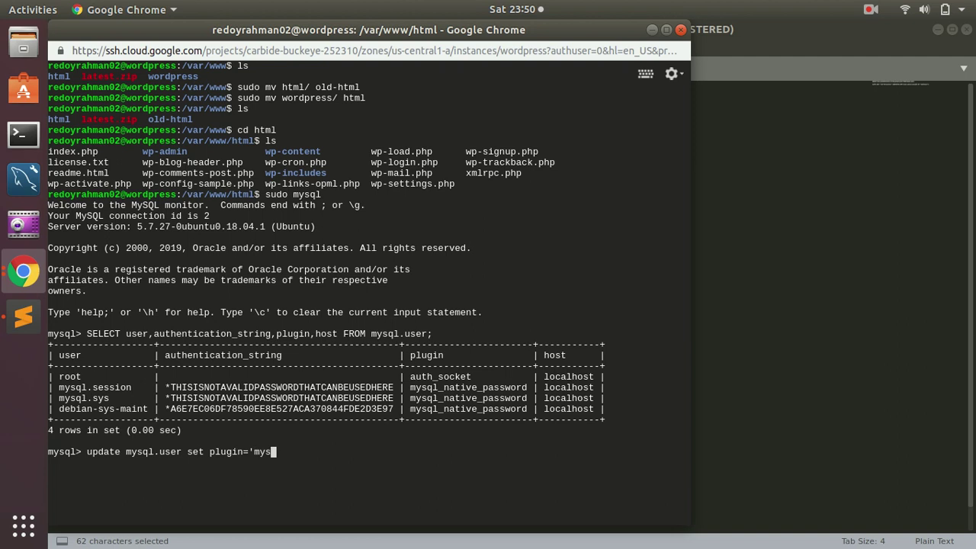
{"action": "type", "text": "ql_native_pass"}
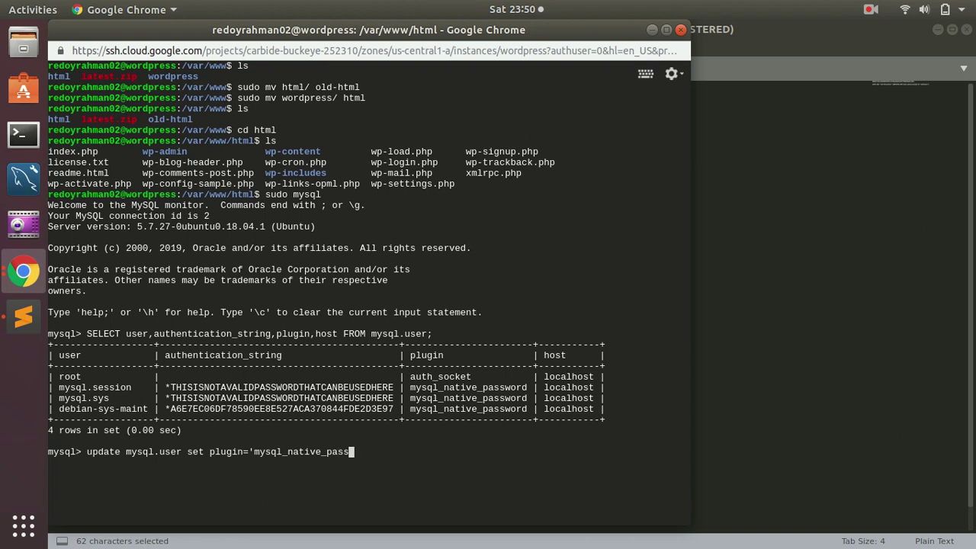
{"action": "type", "text": "word' where user='ro"}
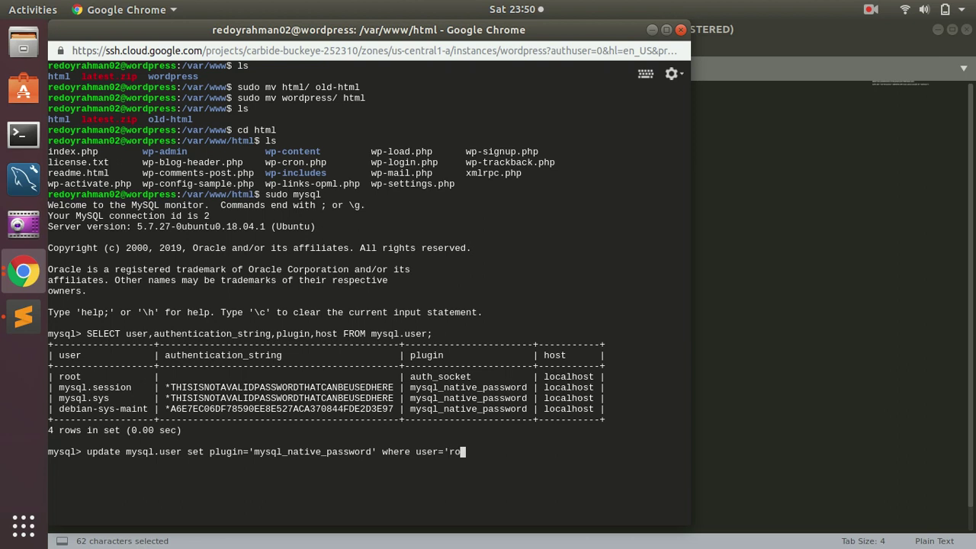
{"action": "type", "text": "ot';"}
{"action": "key", "text": "Return"}
Step: Rerun the SELECT query on mysql.user to check the root account's authentication plugin
{"action": "type", "text": "SELECT user,authentication_string,plugin,host FROM mysql.user;"}
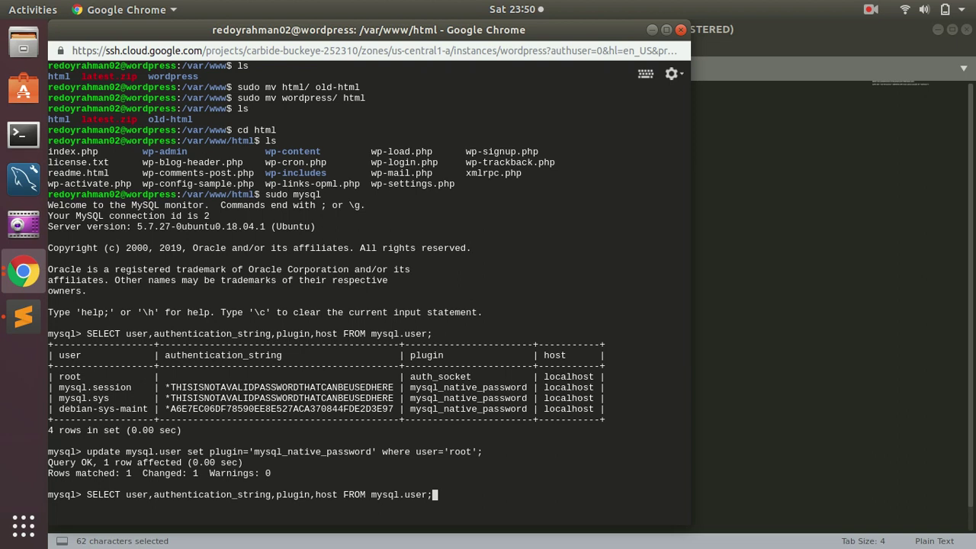
{"action": "key", "text": "ctrl+u"}
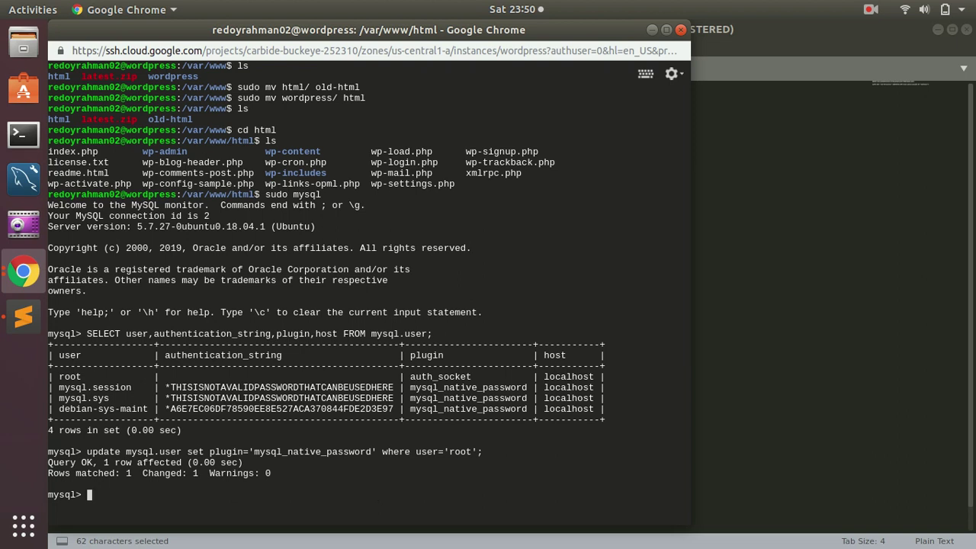
{"action": "type", "text": "SELECT user,authentication_string,plugin,host FROM mysql.user;"}
{"action": "key", "text": "Return"}
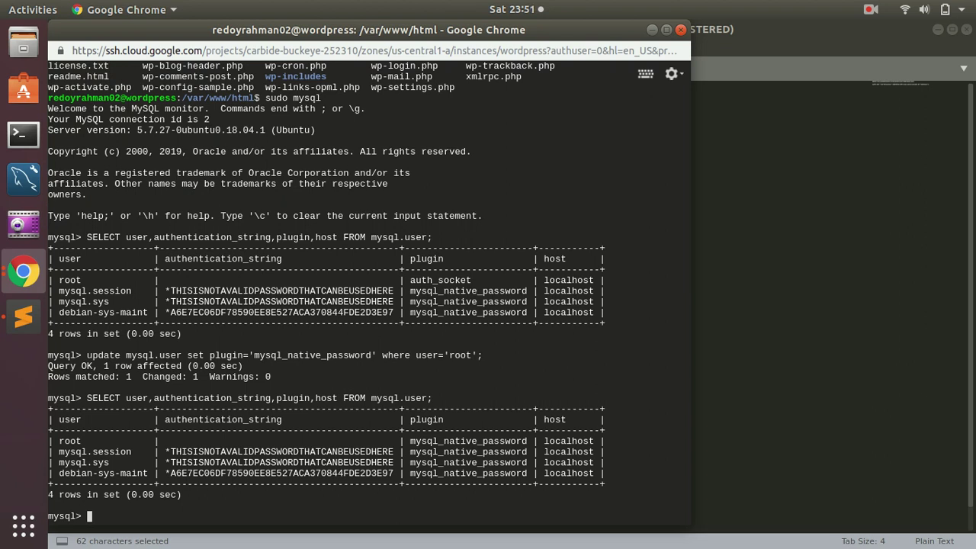
{"action": "type", "text": "flush previ"}
{"action": "key", "text": "BackSpace"}
{"action": "key", "text": "BackSpace"}
{"action": "key", "text": "BackSpace"}
{"action": "key", "text": "BackSpace"}
{"action": "key", "text": "BackSpace"}
{"action": "key", "text": "BackSpace"}
{"action": "key", "text": "BackSpace"}
{"action": "key", "text": "BackSpace"}
{"action": "key", "text": "BackSpace"}
{"action": "key", "text": "BackSpace"}
{"action": "key", "text": "BackSpace"}
Step: Copy the ALTER USER 'root'@'localhost' IDENTIFIED WITH mysql_native_password statement containing the root password from Sublime Text and run it in the MySQL monitor
{"action": "left_click", "coordinate": [789, 289]}
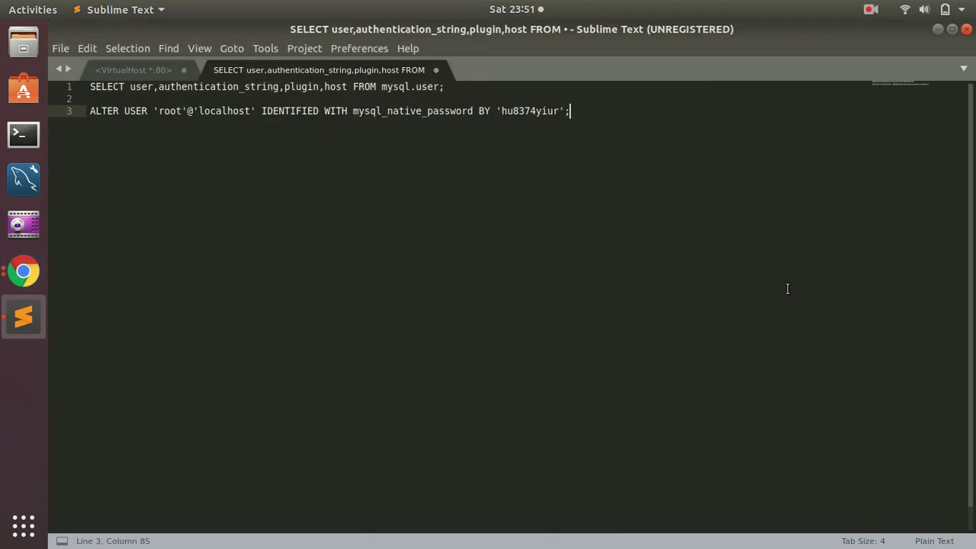
{"action": "left_click", "coordinate": [89, 112]}
{"action": "key", "text": "shift+End"}
{"action": "key", "text": "ctrl+c"}
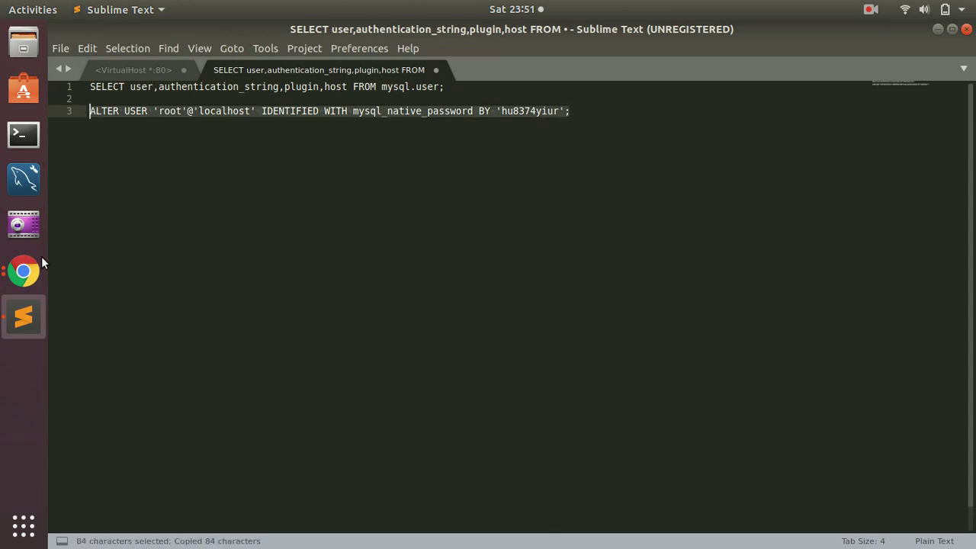
{"action": "left_click", "coordinate": [25, 273]}
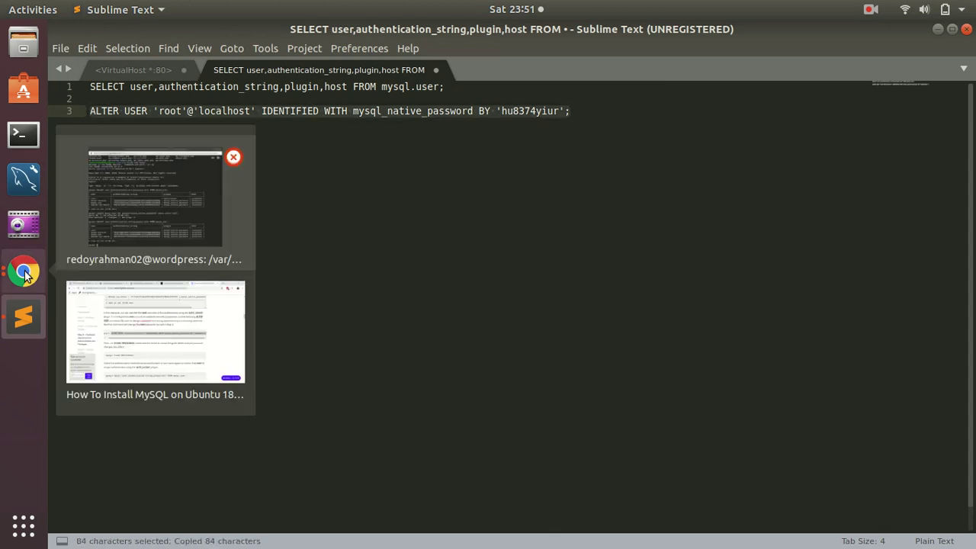
{"action": "left_click", "coordinate": [190, 217]}
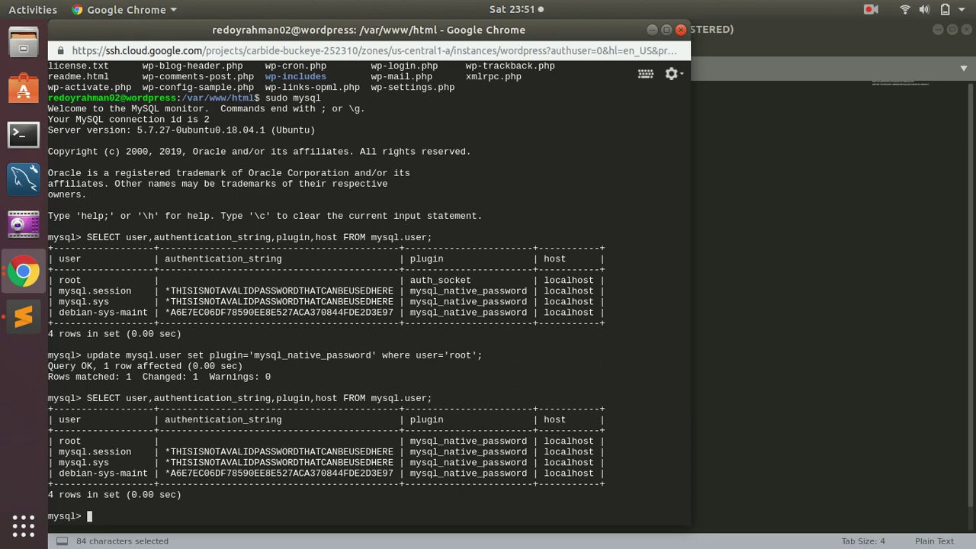
{"action": "key", "text": "ctrl+v"}
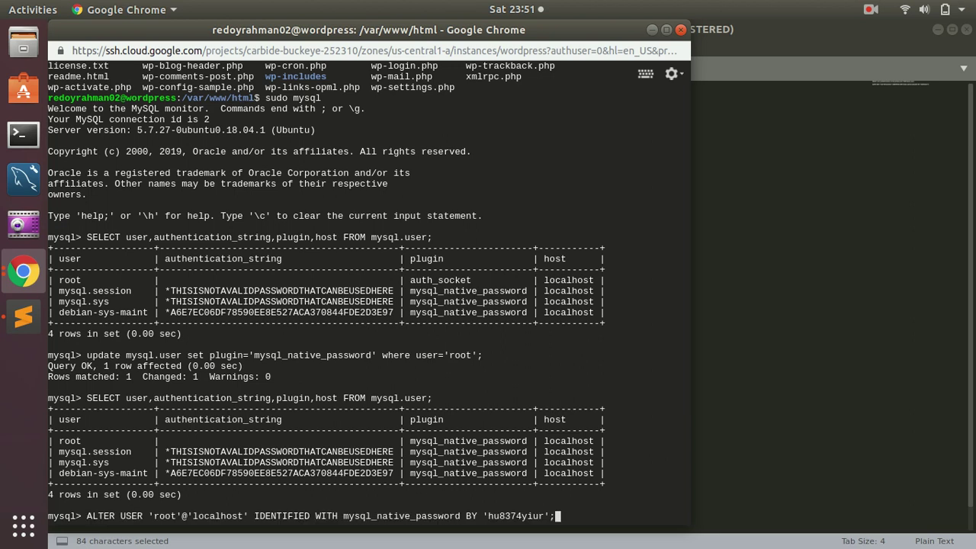
{"action": "key", "text": "Return"}
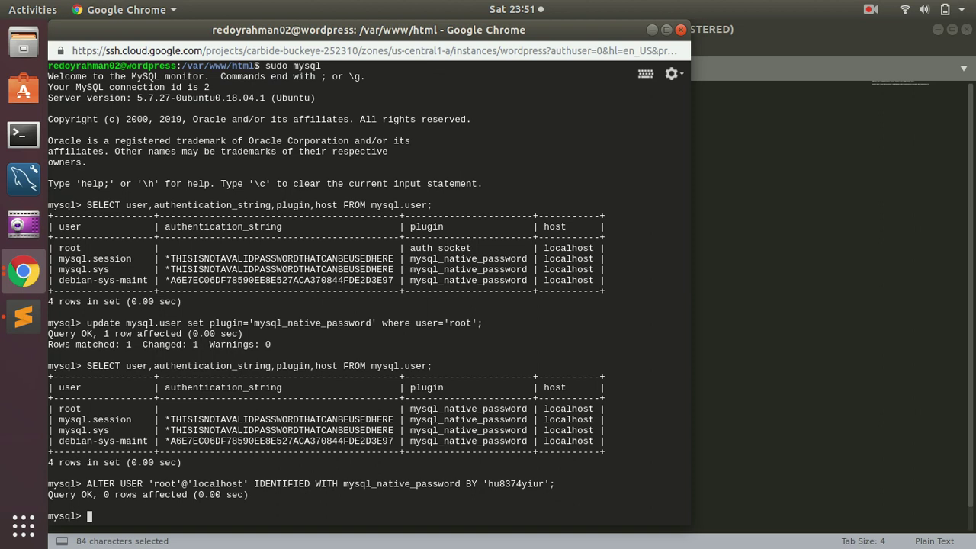
Step: Try to reload the MySQL grant tables with flush previllages; and begin retyping the statement
{"action": "type", "text": "flush previllages;"}
{"action": "key", "text": "Return"}
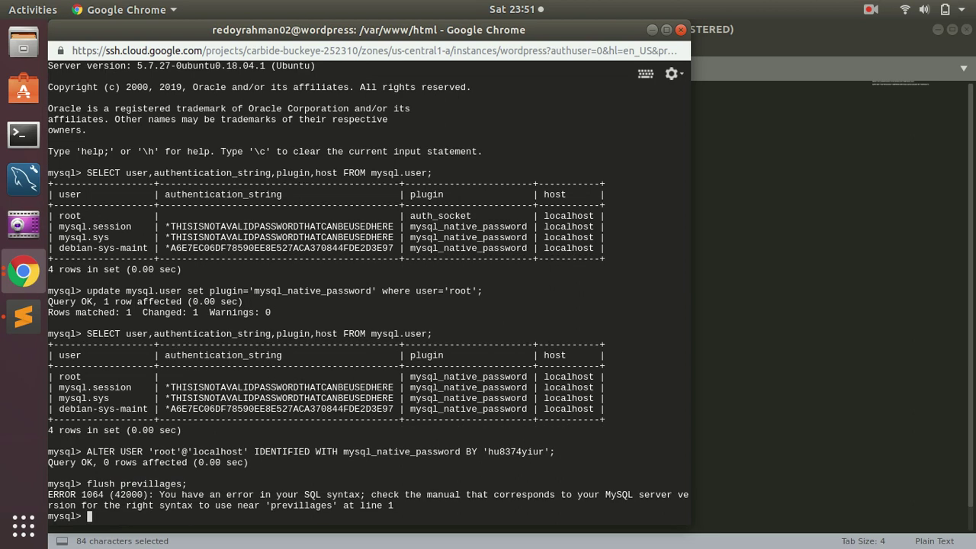
{"action": "type", "text": "flush previll"}
Step: Switch to the DigitalOcean MySQL guide, copy the word PRIVILEGES from its FLUSH PRIVILEGES command, and return to the SSH window
{"action": "left_click", "coordinate": [27, 279]}
{"action": "left_click", "coordinate": [159, 277]}
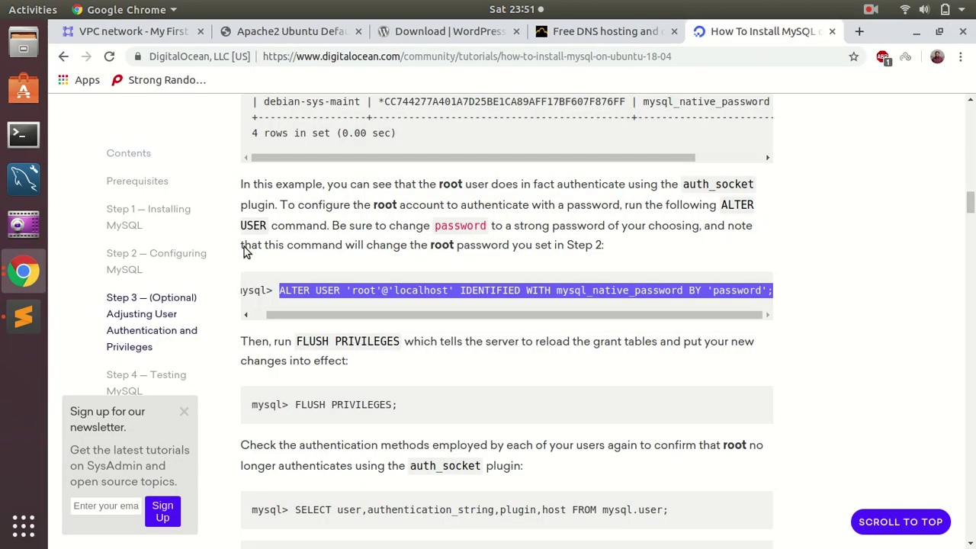
{"action": "double_click", "coordinate": [353, 404]}
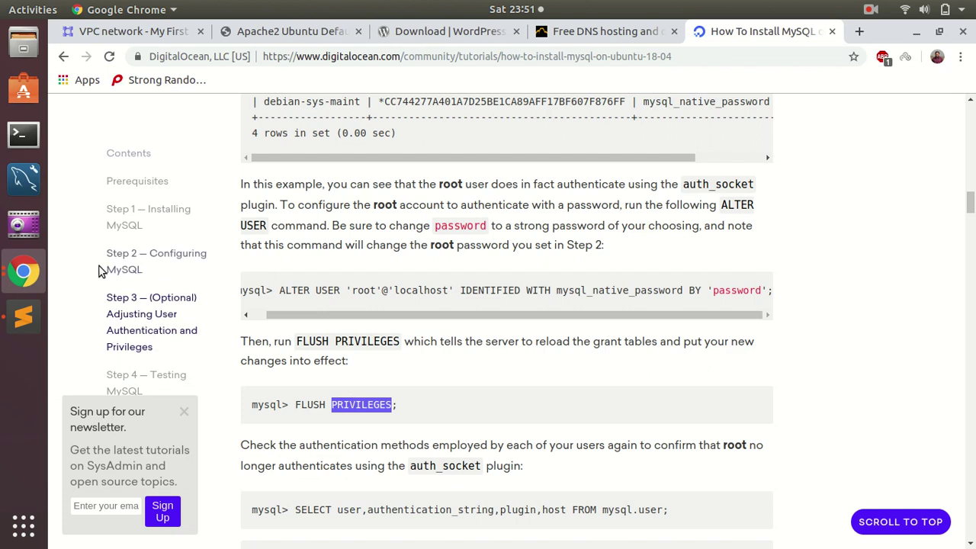
{"action": "left_click", "coordinate": [23, 272]}
{"action": "left_click", "coordinate": [123, 340]}
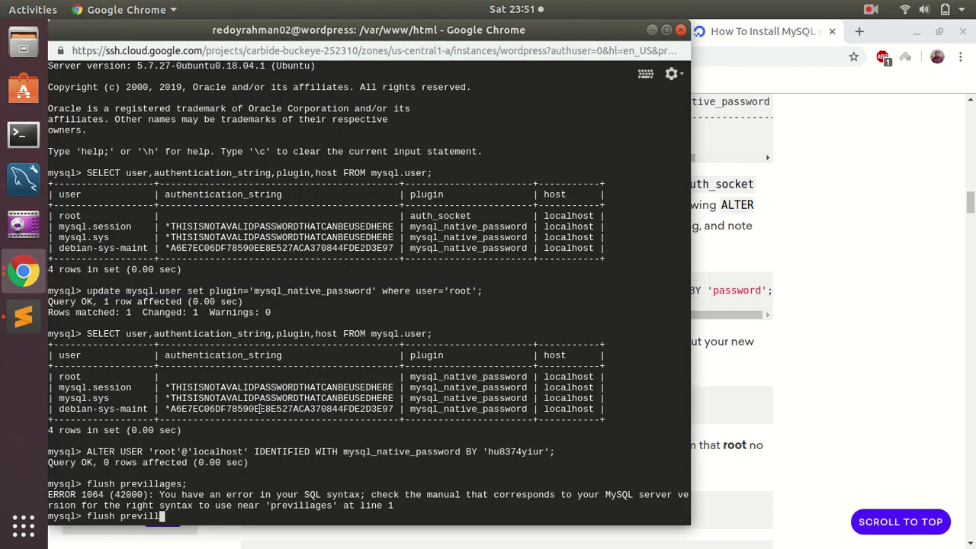
Step: Replace the misspelled word with PRIVILEGES, maximize the SSH window, and run flush PRIVILEGES;
{"action": "key", "text": "BackSpace"}
{"action": "key", "text": "BackSpace"}
{"action": "key", "text": "BackSpace"}
{"action": "key", "text": "BackSpace"}
{"action": "key", "text": "BackSpace"}
{"action": "key", "text": "BackSpace"}
{"action": "key", "text": "BackSpace"}
{"action": "left_click", "coordinate": [667, 31]}
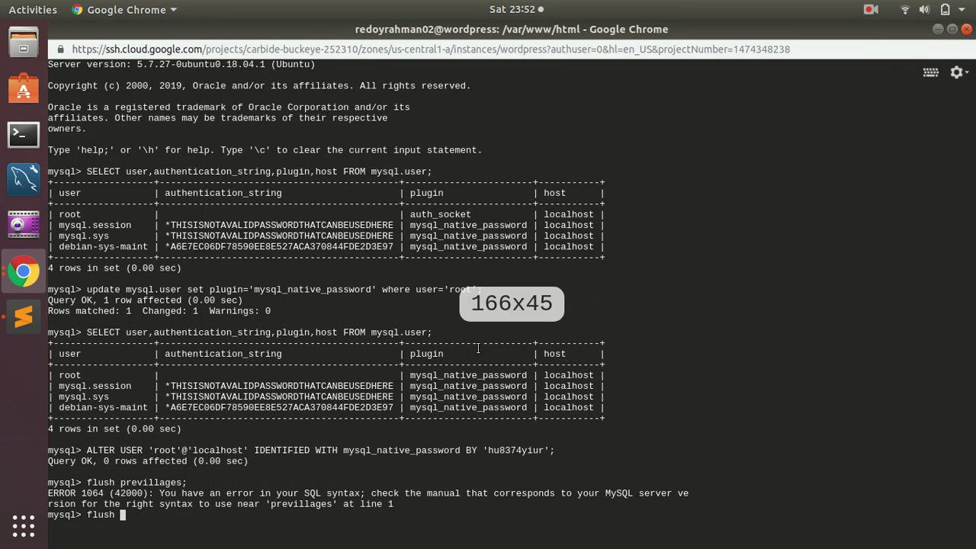
{"action": "type", "text": "PRIVILEGES"}
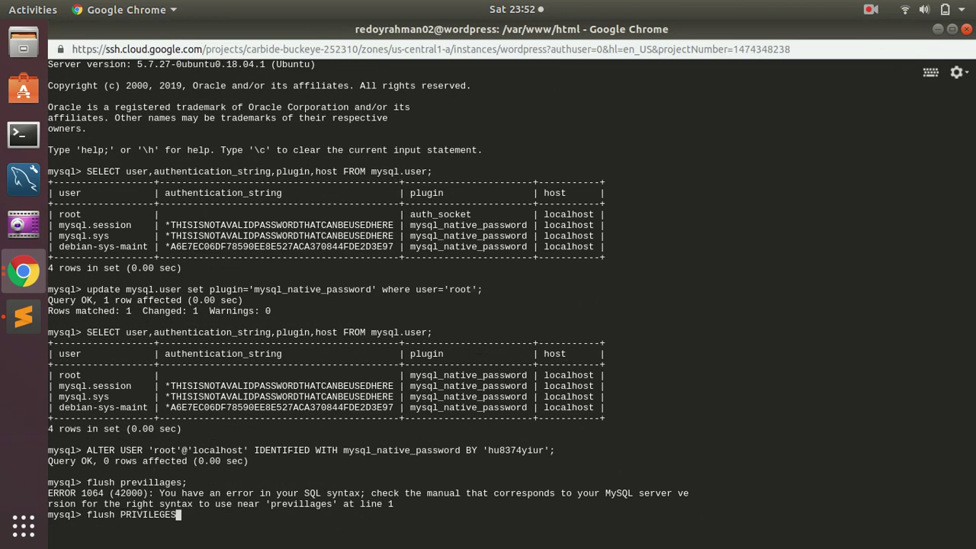
{"action": "type", "text": ";"}
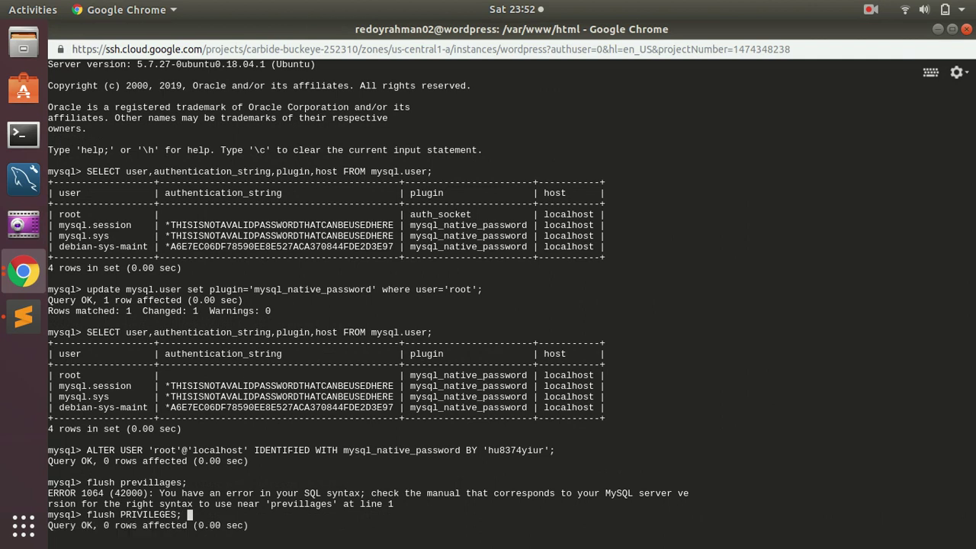
{"action": "key", "text": "Return"}
Step: Exit the MySQL monitor and start a password-prompted root login with mysql -uroot -p;
{"action": "type", "text": "exit"}
{"action": "key", "text": "Return"}
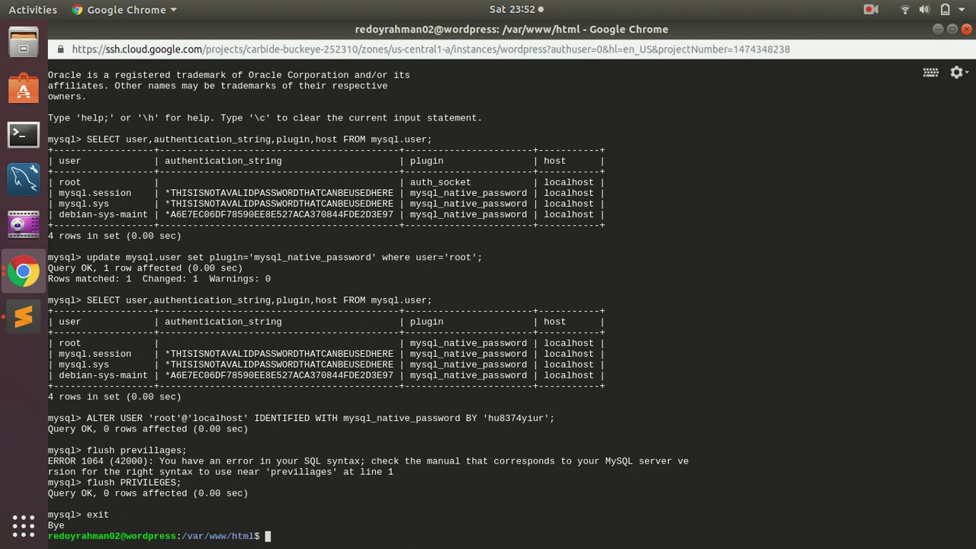
{"action": "type", "text": "mysql -uroot -p;"}
{"action": "key", "text": "Return"}
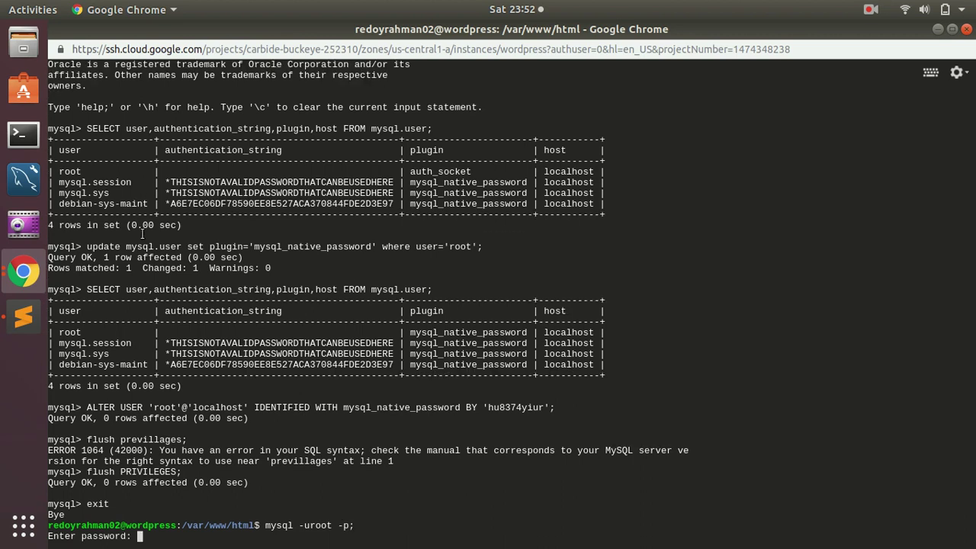
Step: Copy the root password from the ALTER USER statement in Sublime Text and enter it at the MySQL password prompt in the SSH window
{"action": "left_click", "coordinate": [23, 317]}
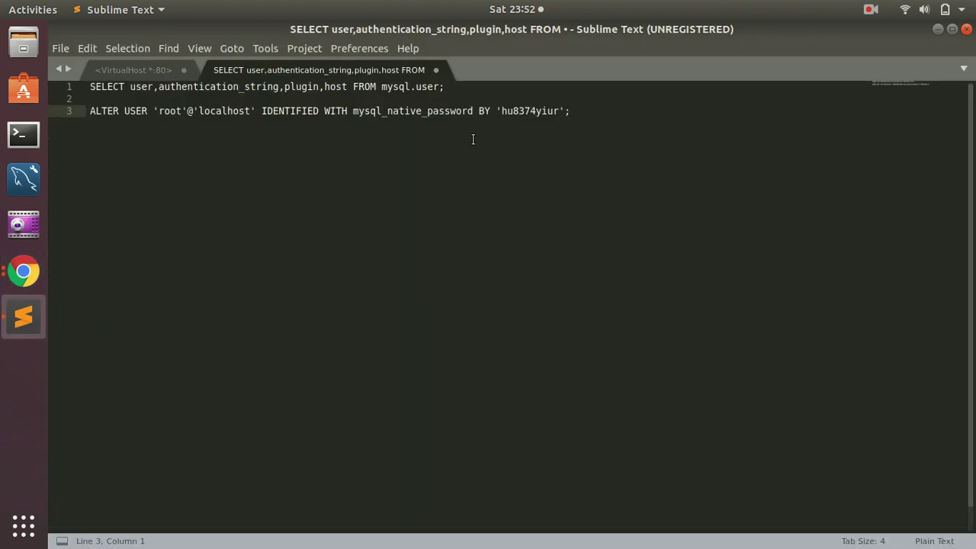
{"action": "left_click", "coordinate": [542, 110]}
{"action": "double_click", "coordinate": [542, 110]}
{"action": "key", "text": "ctrl+c"}
{"action": "left_click", "coordinate": [30, 273]}
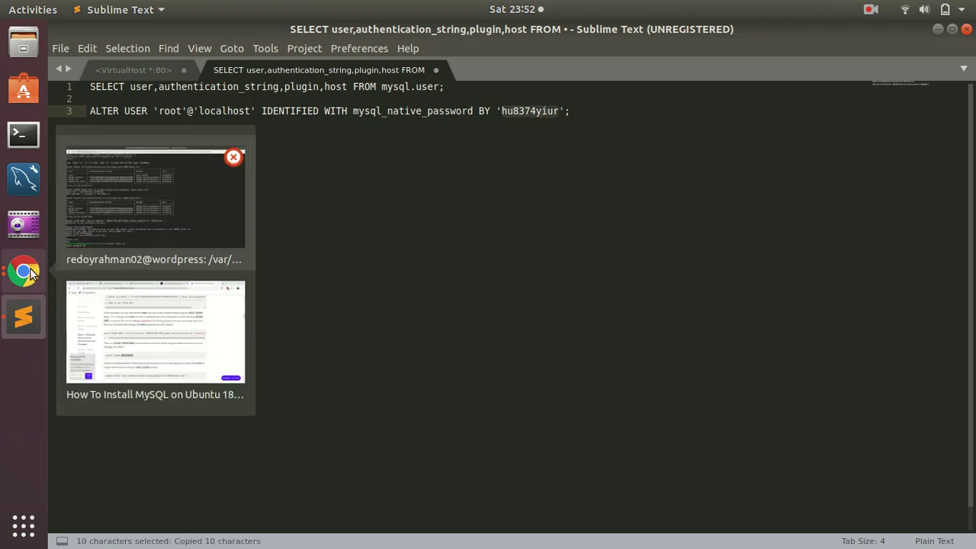
{"action": "left_click", "coordinate": [159, 222]}
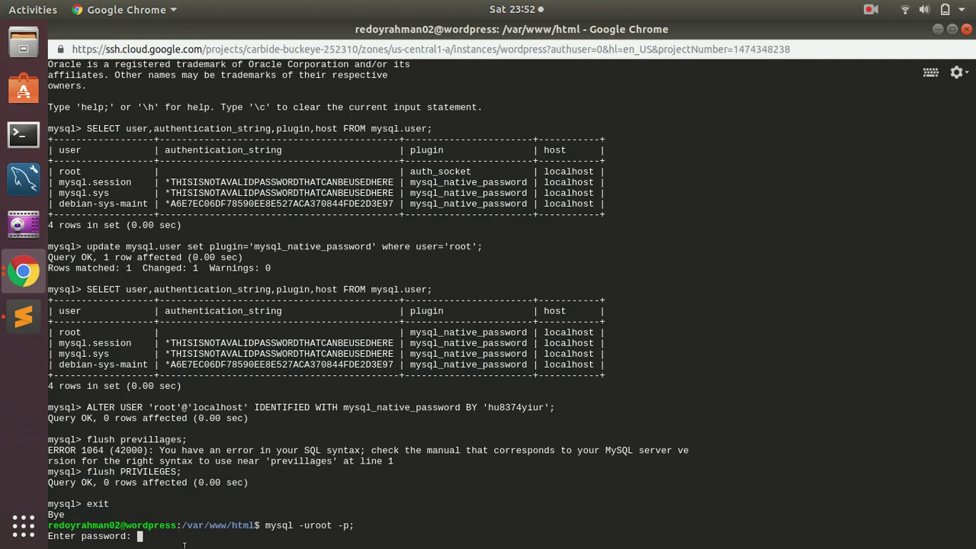
{"action": "key", "text": "ctrl+v"}
{"action": "key", "text": "Return"}
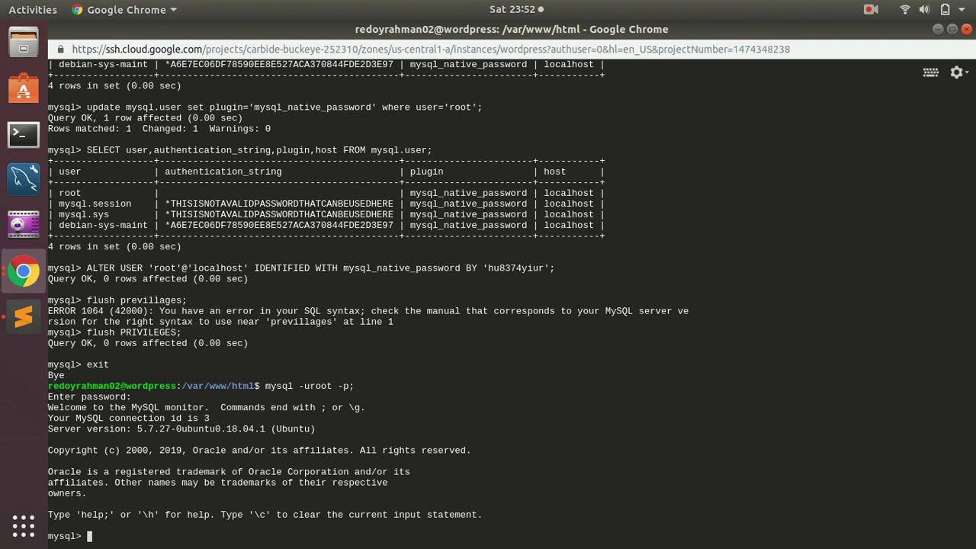
Step: Try to create the WordPress database with create schema 'wordpress';
{"action": "type", "text": "create schema 'wordpre"}
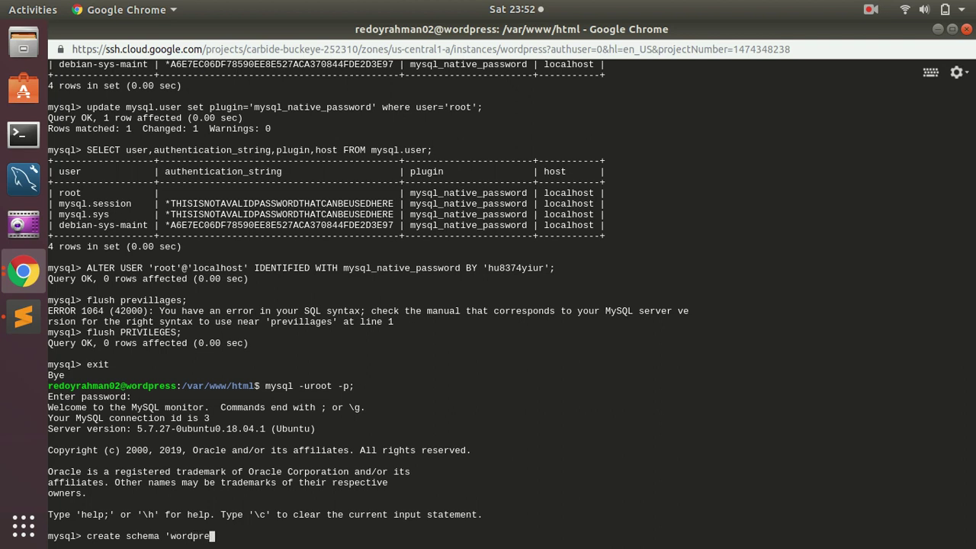
{"action": "type", "text": "ss';"}
{"action": "key", "text": "Return"}
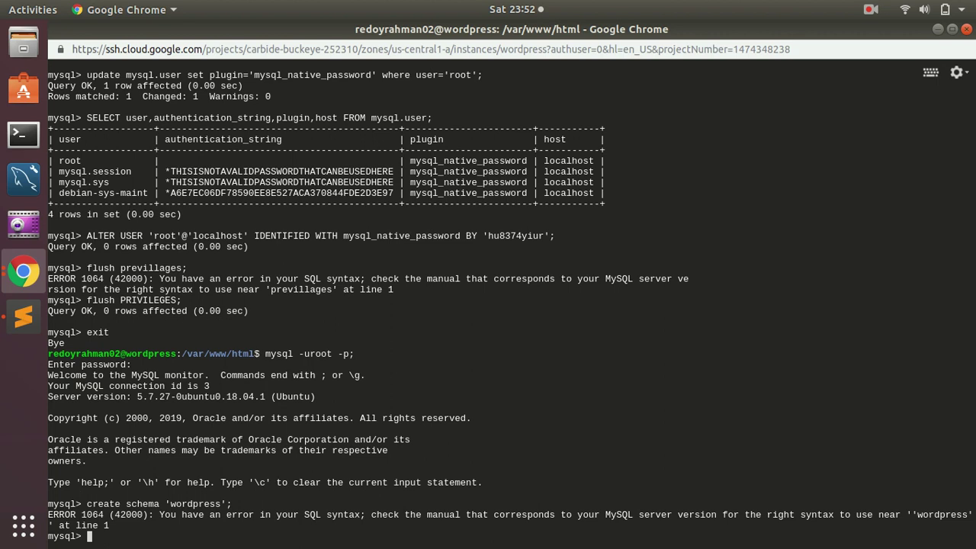
Step: Recall the create schema statement, change the keyword to scheama, and try running create scheama 'wordpress';
{"action": "key", "text": "Up"}
{"action": "key", "text": "Left"}
{"action": "key", "text": "Left"}
{"action": "key", "text": "Left"}
{"action": "key", "text": "Left"}
{"action": "key", "text": "Left"}
{"action": "key", "text": "Left"}
{"action": "key", "text": "Left"}
{"action": "key", "text": "Left"}
{"action": "key", "text": "Left"}
{"action": "key", "text": "Left"}
{"action": "key", "text": "Left"}
{"action": "key", "text": "Left"}
{"action": "key", "text": "Left"}
{"action": "key", "text": "Left"}
{"action": "key", "text": "Left"}
{"action": "key", "text": "Left"}
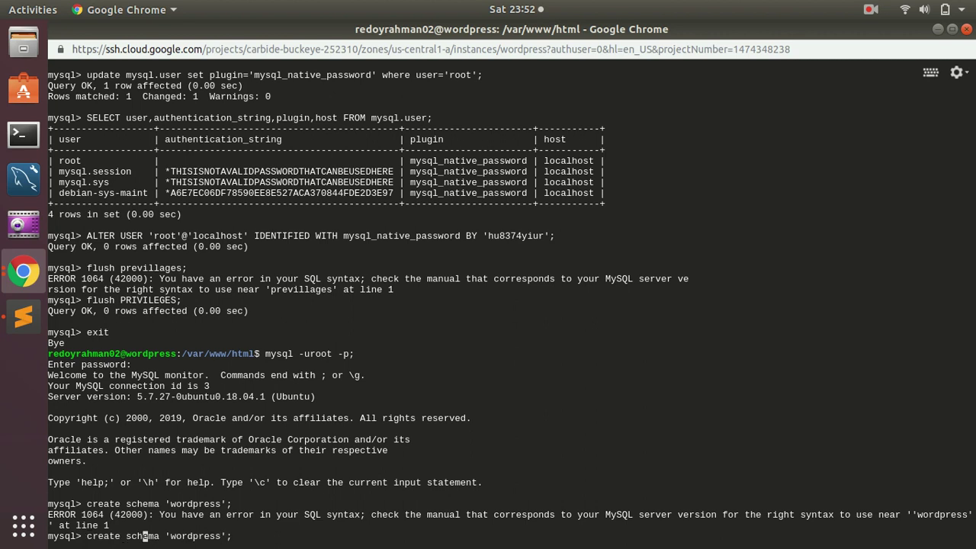
{"action": "key", "text": "Right"}
{"action": "type", "text": "a"}
{"action": "key", "text": "Return"}
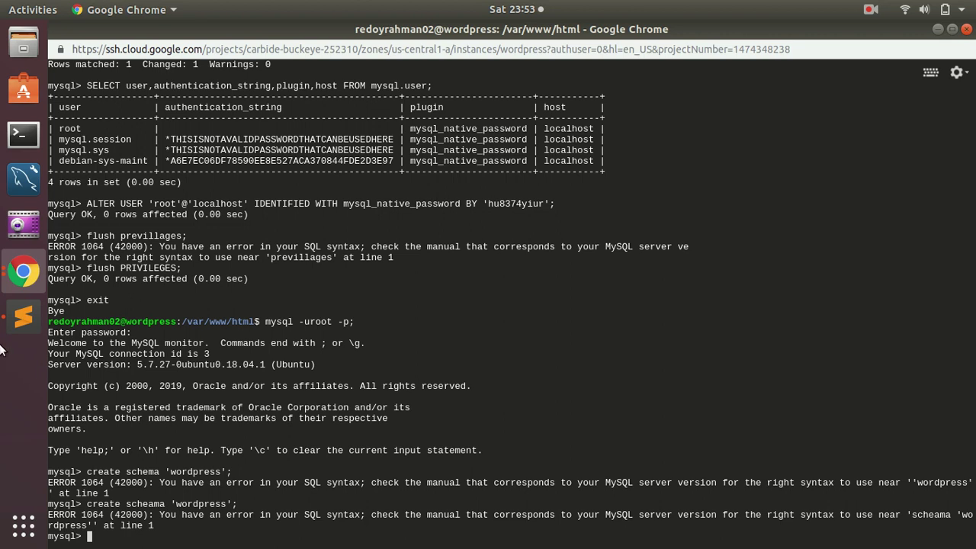
Step: Switch to the main browser window, close the DigitalOcean MySQL guide, and open a new tab in the maximized window
{"action": "left_click", "coordinate": [25, 288]}
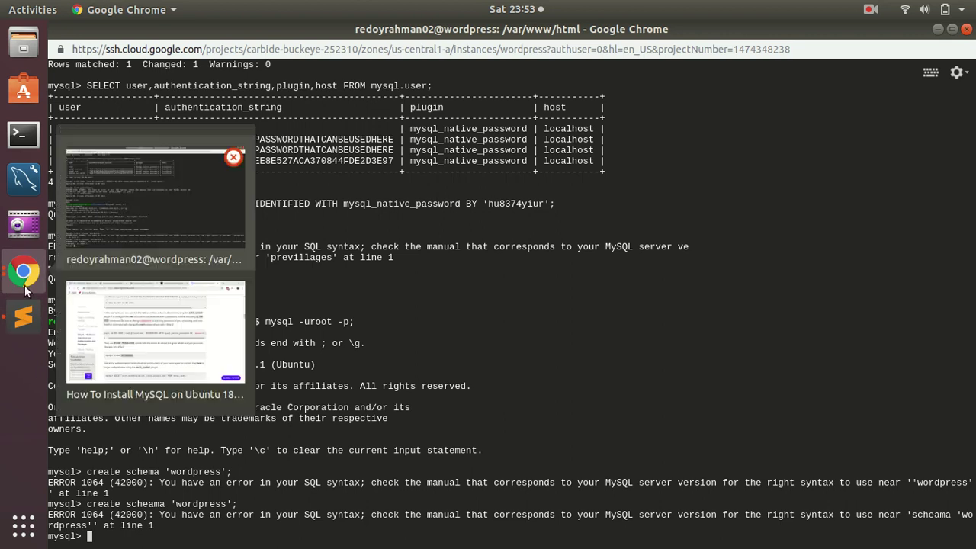
{"action": "left_click", "coordinate": [139, 314]}
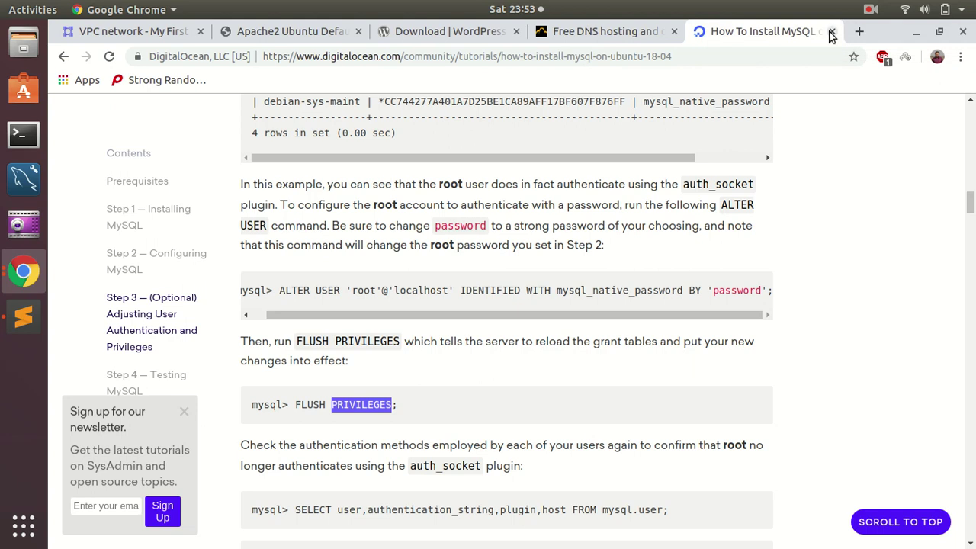
{"action": "left_click", "coordinate": [833, 31]}
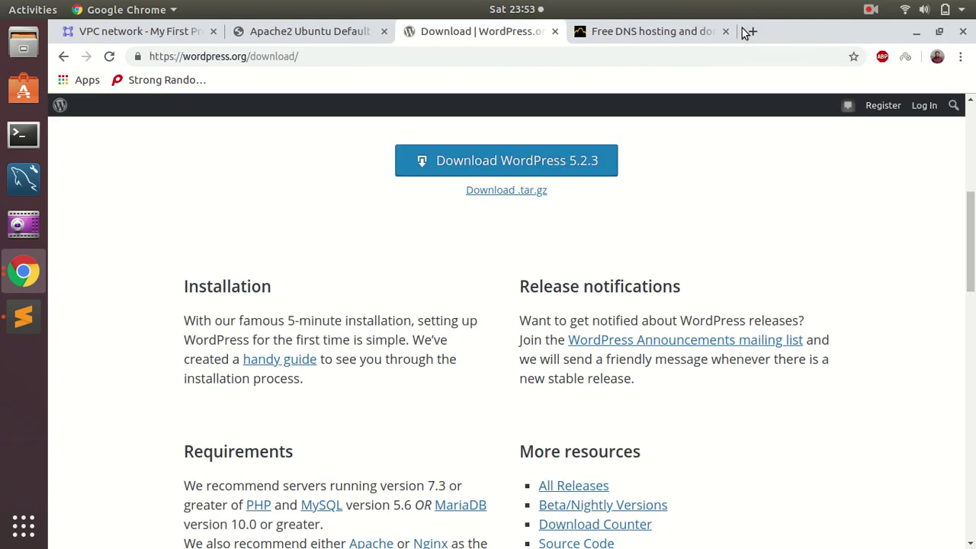
{"action": "double_click", "coordinate": [744, 34]}
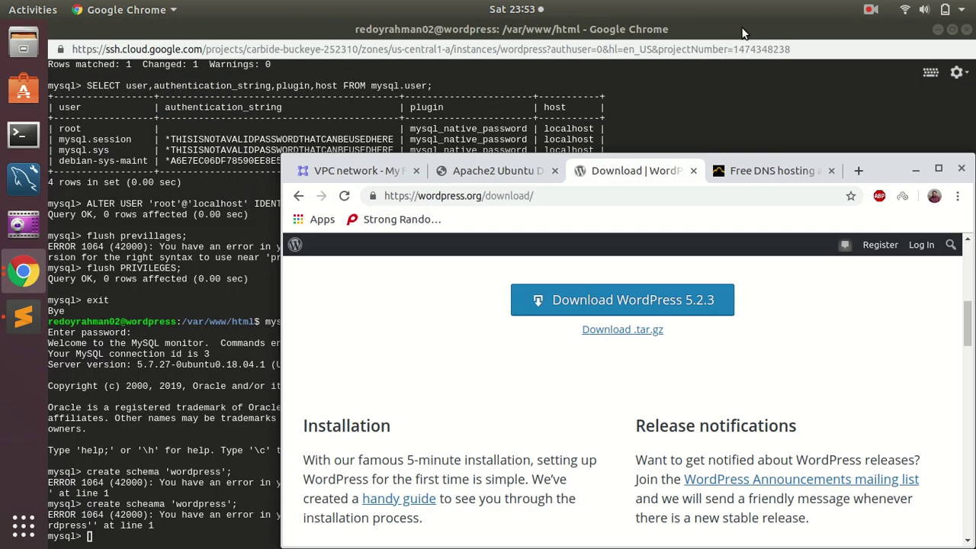
{"action": "double_click", "coordinate": [875, 178]}
{"action": "left_click", "coordinate": [752, 32]}
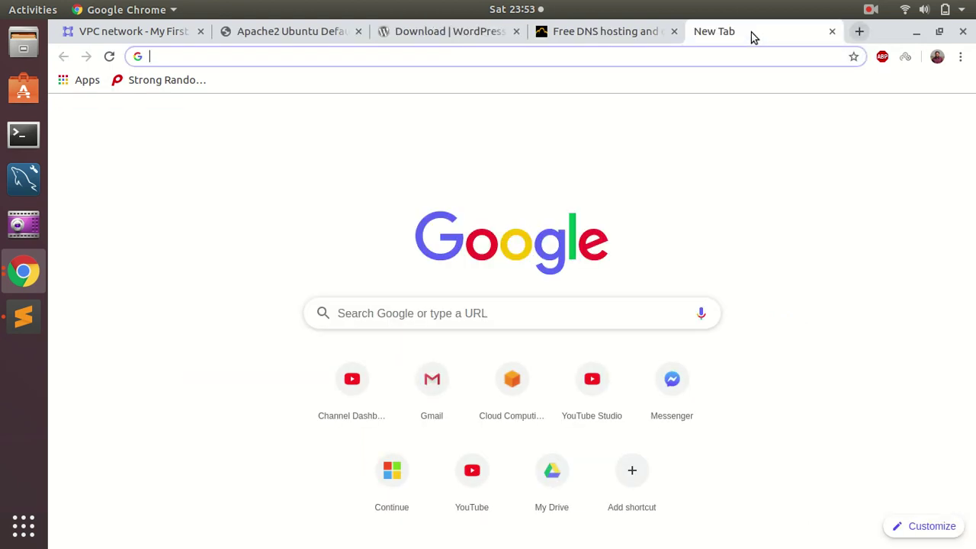
Step: Search Google for mysql create schema and read the command-line instructions on RapidMiner's Creating MySQL Database page
{"action": "type", "text": "mysql create s"}
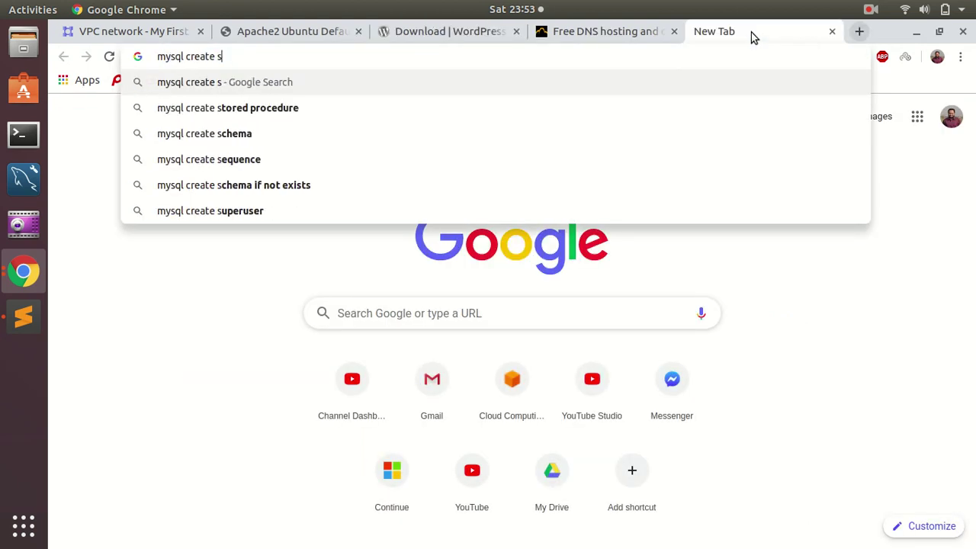
{"action": "type", "text": "c"}
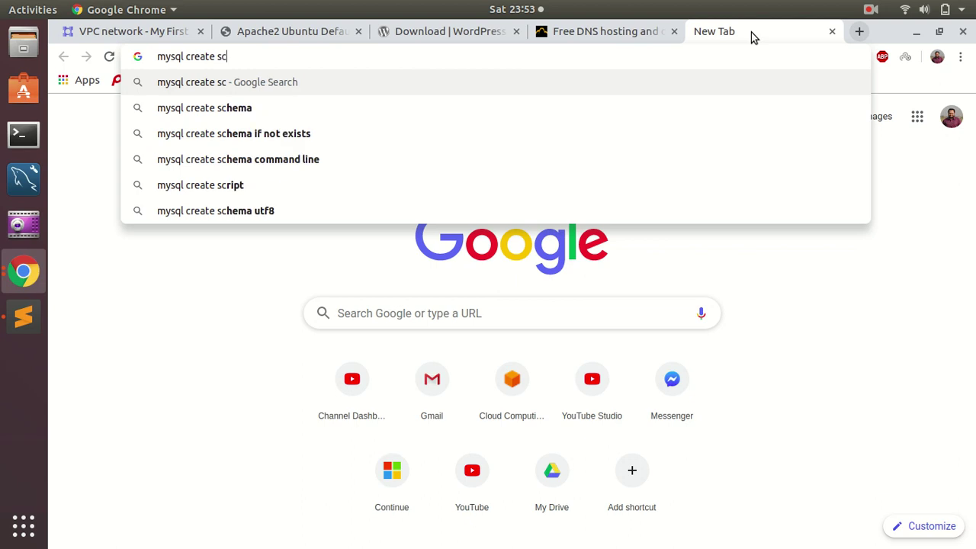
{"action": "left_click", "coordinate": [242, 108]}
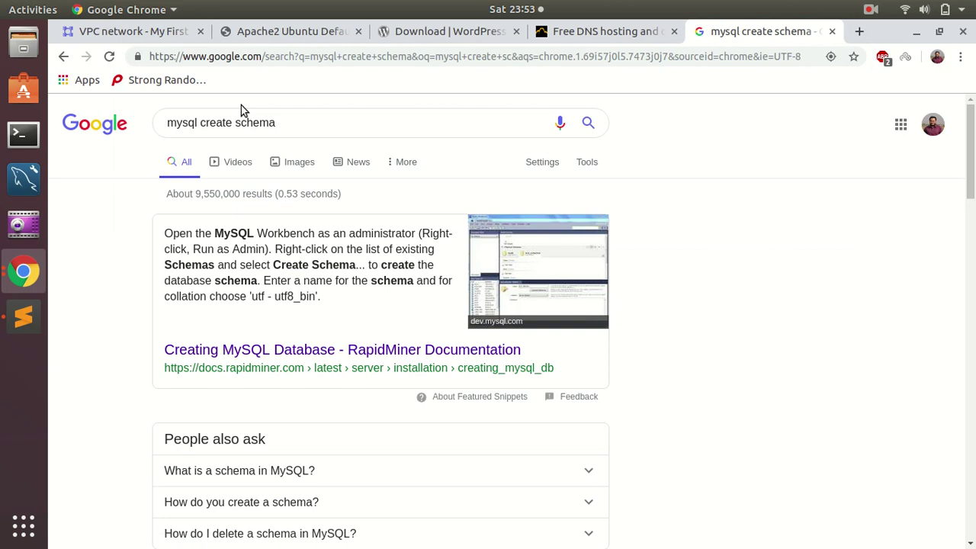
{"action": "left_click", "coordinate": [239, 352]}
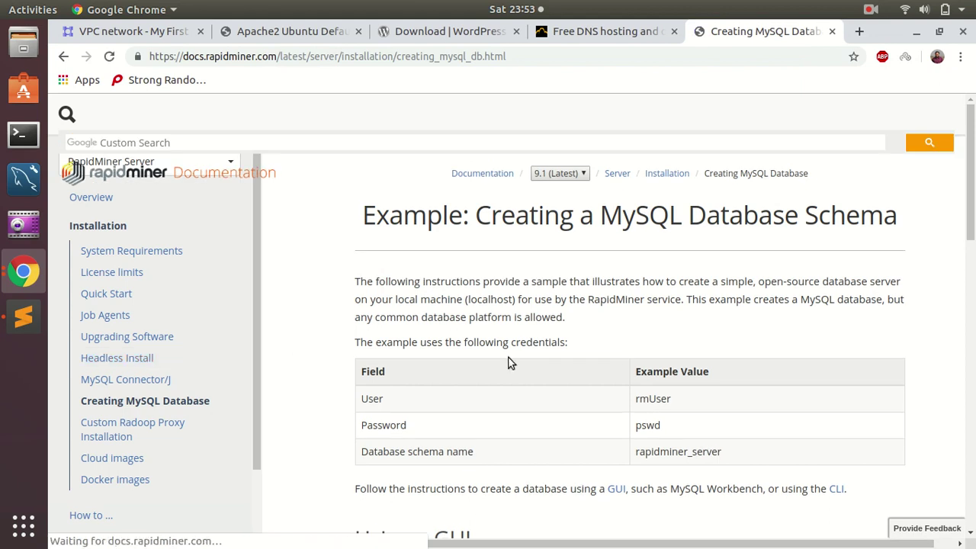
{"action": "scroll", "coordinate": [524, 341], "scroll_direction": "down", "scroll_amount": 5}
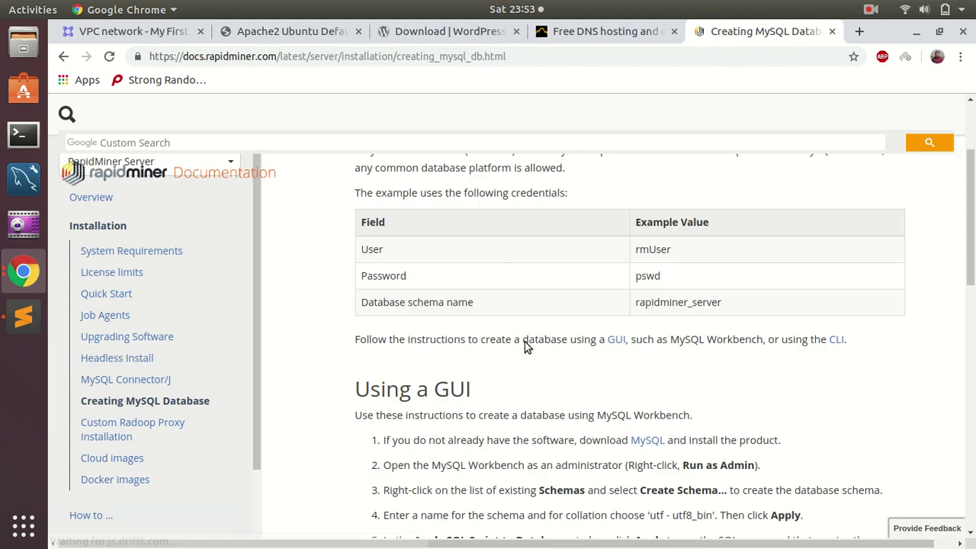
{"action": "scroll", "coordinate": [525, 343], "scroll_direction": "down", "scroll_amount": 4}
{"action": "scroll", "coordinate": [525, 343], "scroll_direction": "down", "scroll_amount": 3}
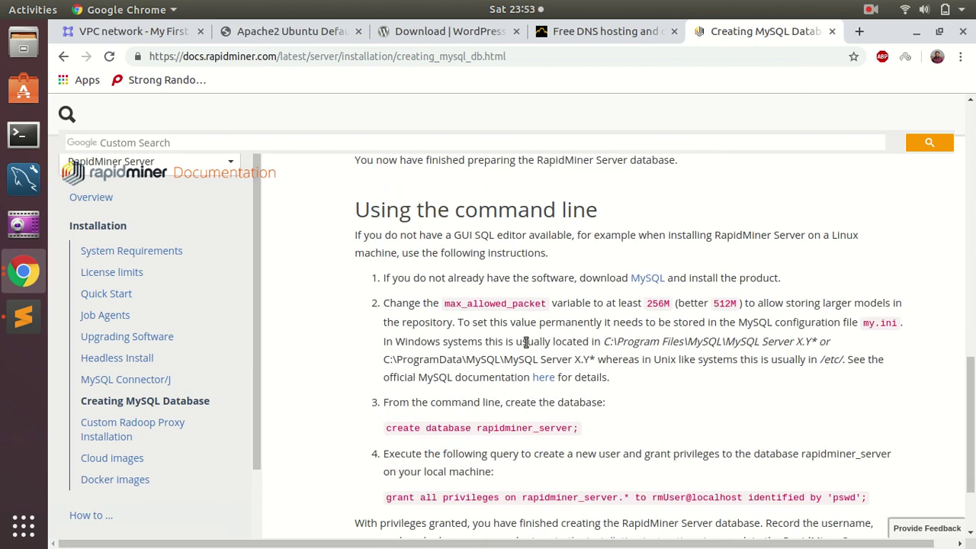
{"action": "scroll", "coordinate": [525, 342], "scroll_direction": "down", "scroll_amount": 2}
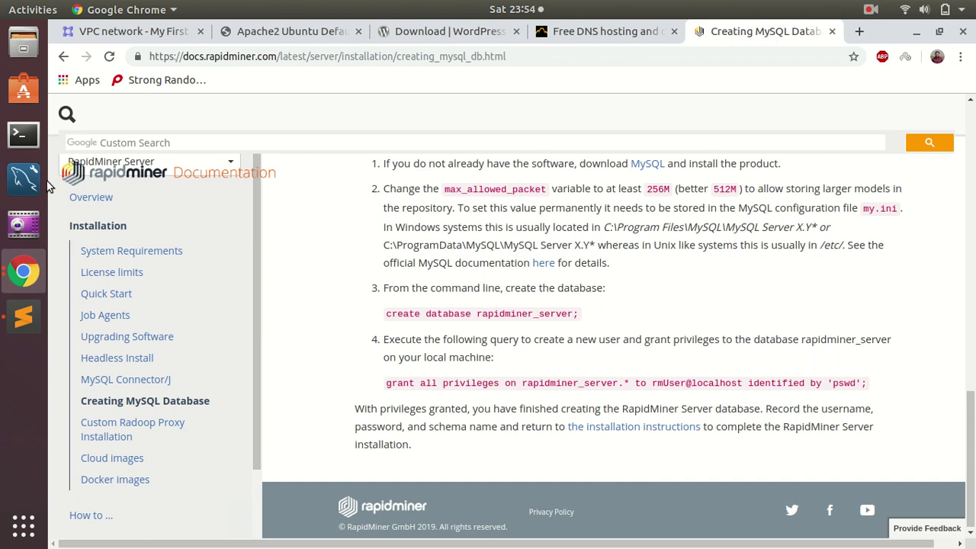
Step: Return to the SSH window and try to create the database with create database 'wordpress';
{"action": "left_click", "coordinate": [18, 282]}
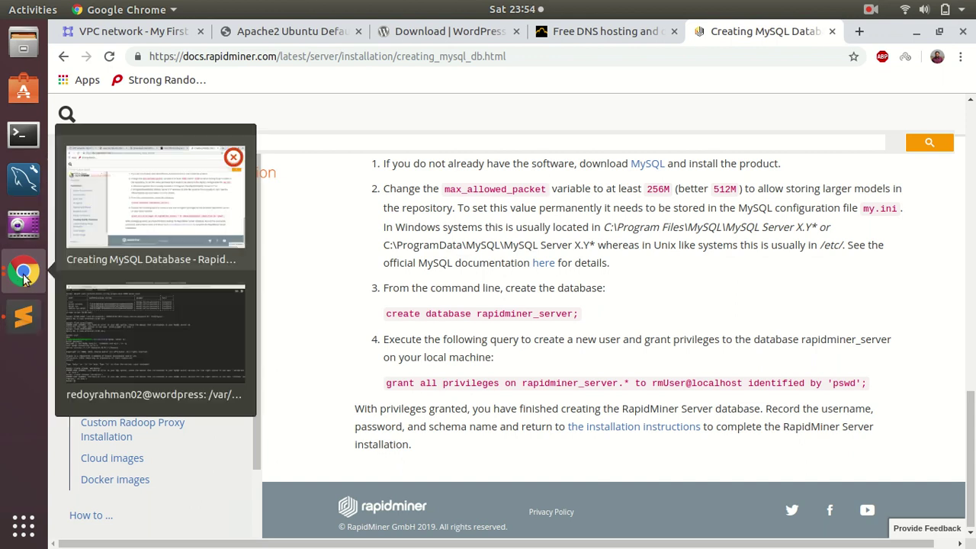
{"action": "left_click", "coordinate": [150, 336]}
{"action": "type", "text": "create d"}
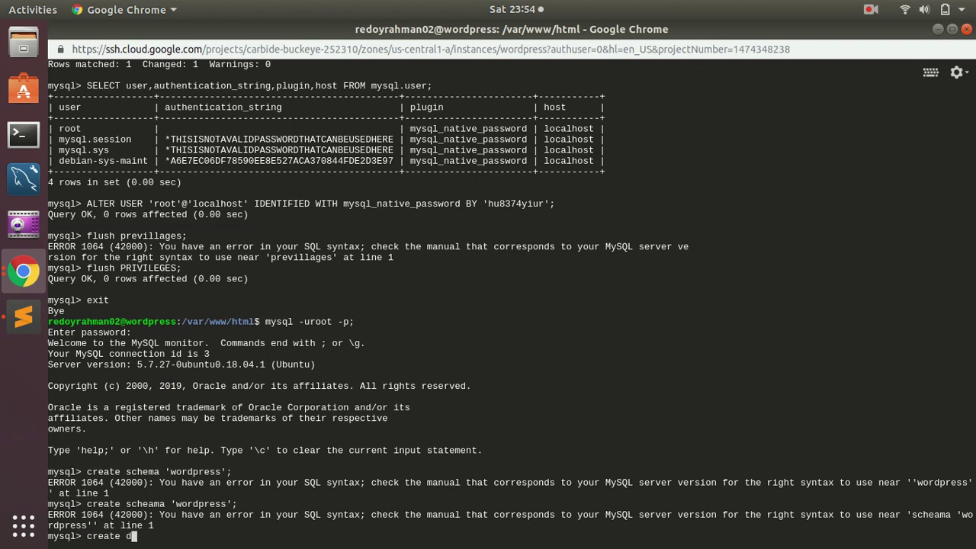
{"action": "type", "text": "atabase 'wordpres"}
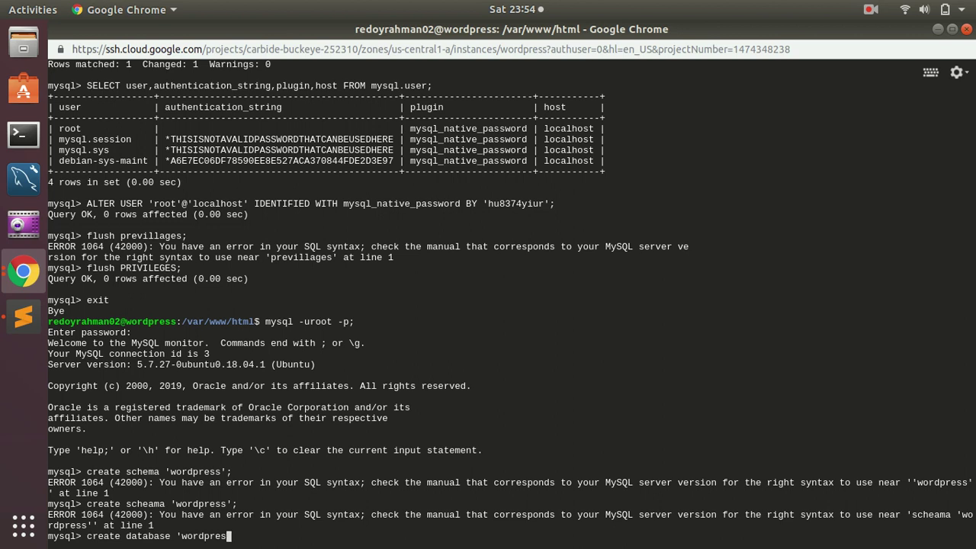
{"action": "type", "text": "s';"}
{"action": "key", "text": "Return"}
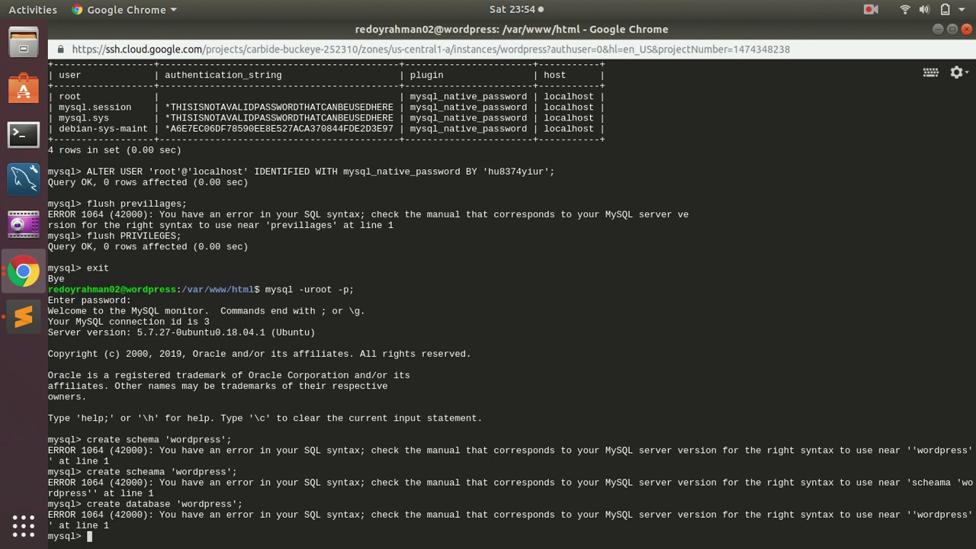
Step: List the databases with show databases; and create a database with the unquoted name using create database wordpress;
{"action": "type", "text": "show databases;"}
{"action": "key", "text": "Return"}
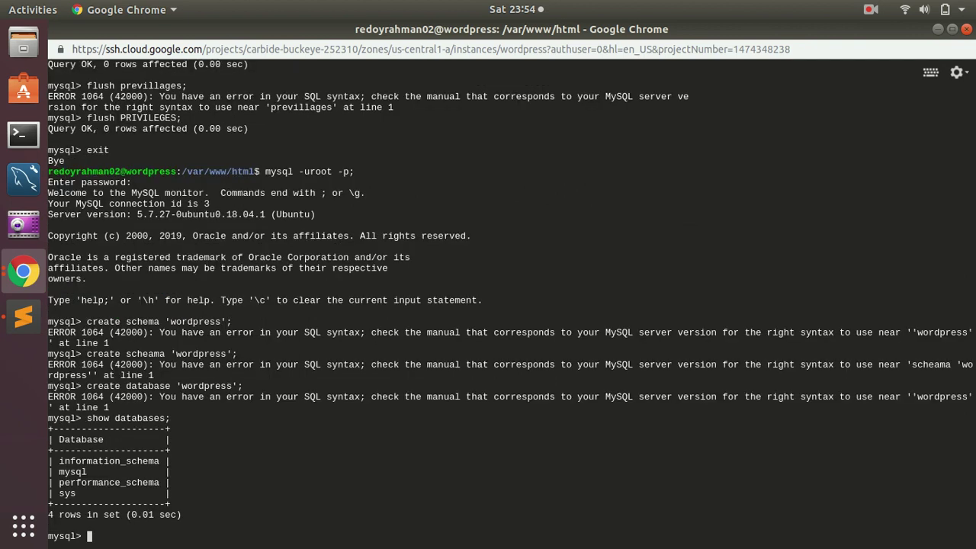
{"action": "type", "text": "create database wordpress;"}
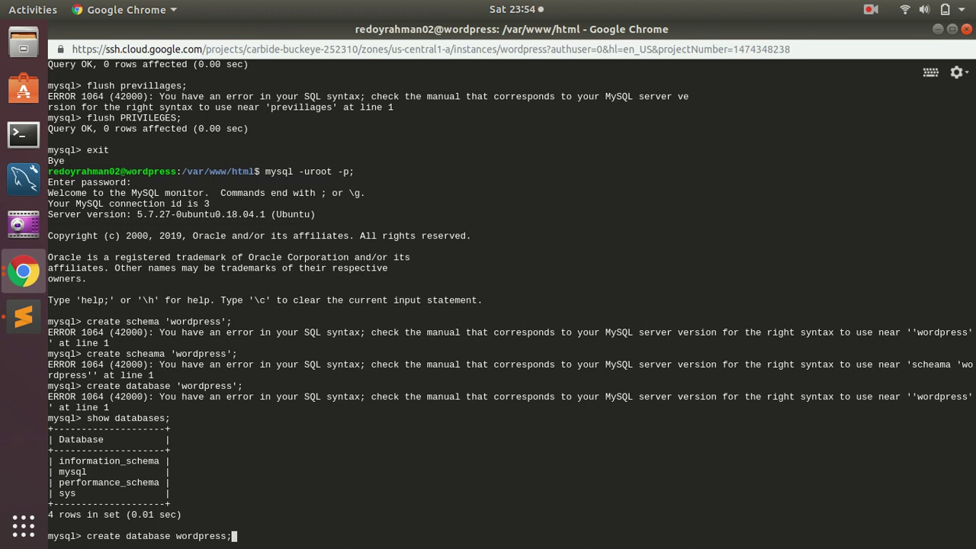
{"action": "key", "text": "Return"}
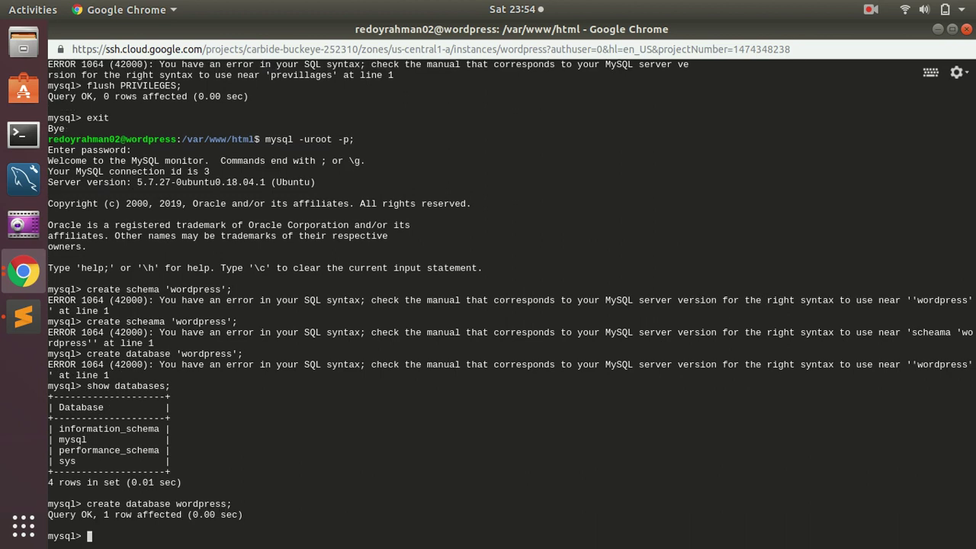
Step: Rerun show databases; to check the database list after creating wordpress
{"action": "key", "text": "Up"}
{"action": "key", "text": "Up"}
{"action": "key", "text": "Return"}
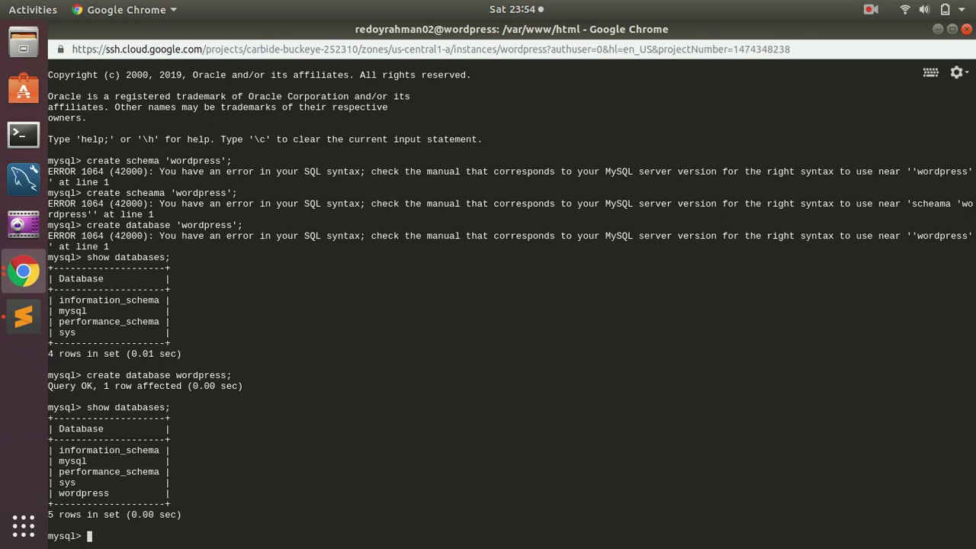
Step: Exit the MySQL monitor to the shell and clear the terminal screen
{"action": "type", "text": "clear"}
{"action": "key", "text": "Return"}
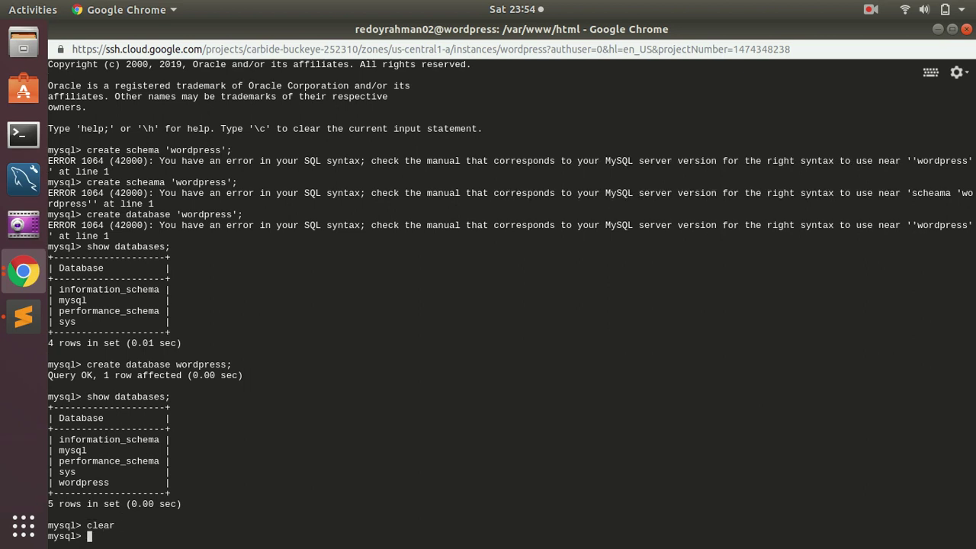
{"action": "type", "text": "exit"}
{"action": "key", "text": "Return"}
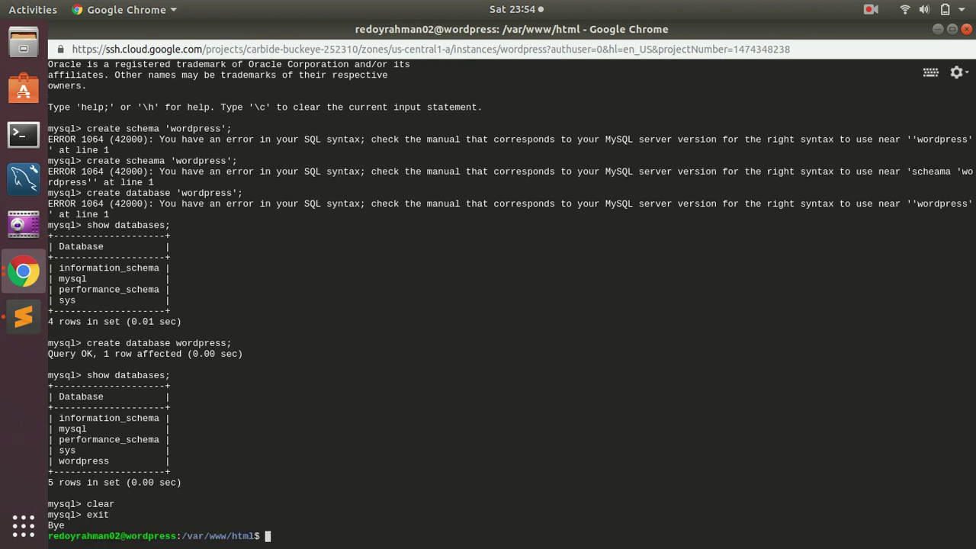
{"action": "type", "text": "clear"}
{"action": "key", "text": "Return"}
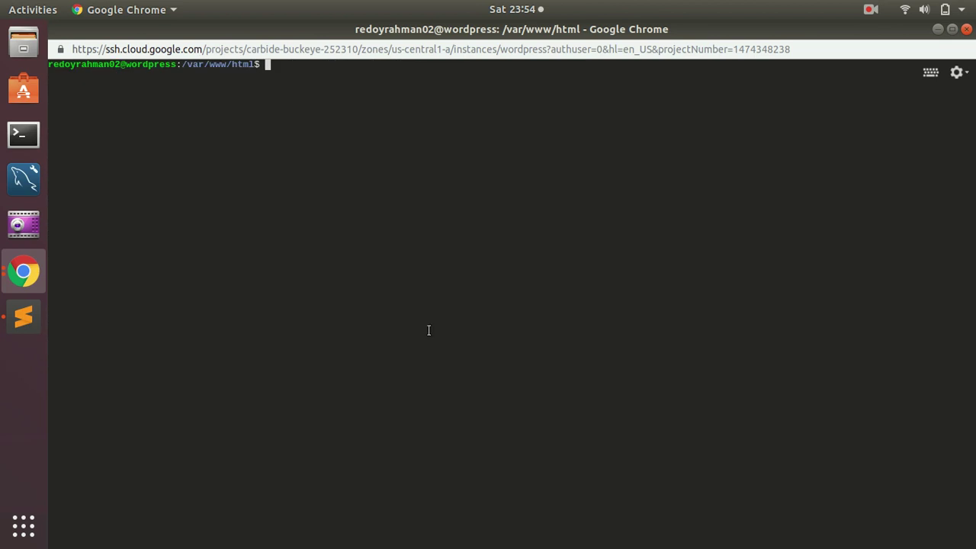
Step: Switch to the main browser window and bring up the ClouDNS free DNS hosting page
{"action": "left_click", "coordinate": [37, 275]}
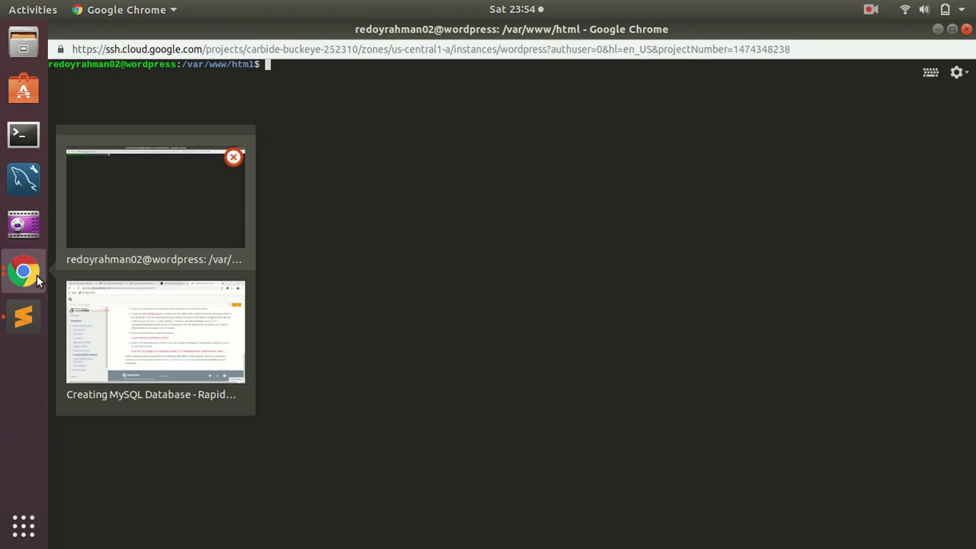
{"action": "left_click", "coordinate": [138, 324]}
{"action": "left_click", "coordinate": [626, 38]}
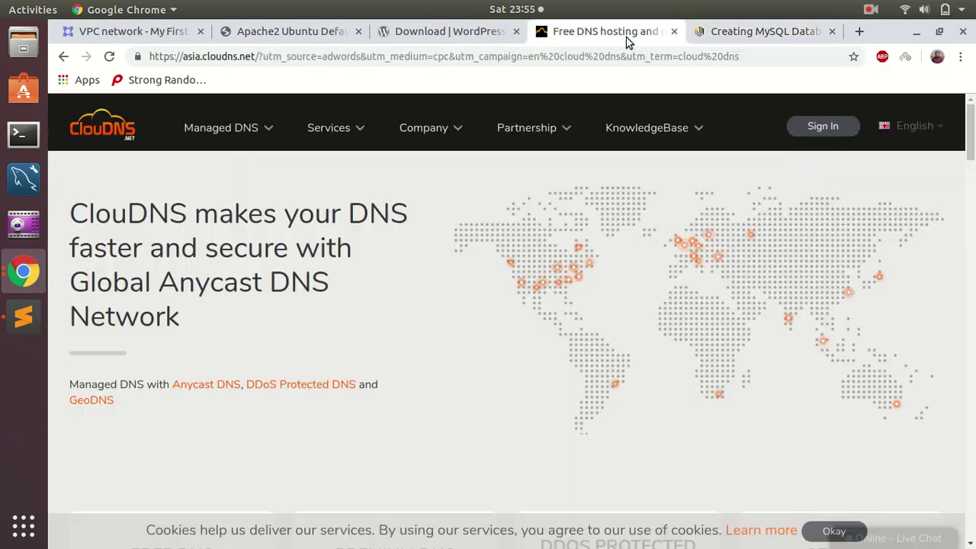
Step: Sign in to ClouDNS with the prefilled account credentials and list the A records of the sitesnshops.com zone
{"action": "left_click", "coordinate": [812, 126]}
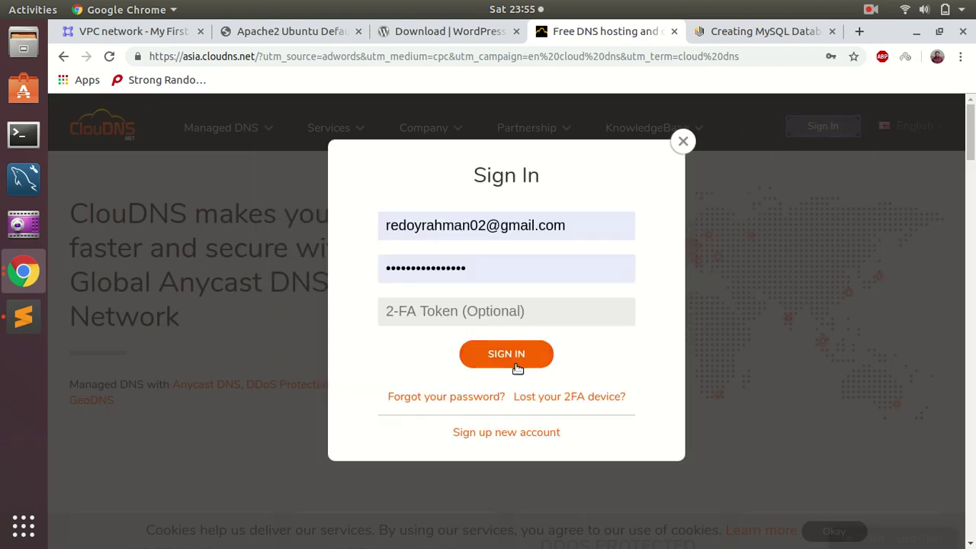
{"action": "left_click", "coordinate": [503, 364]}
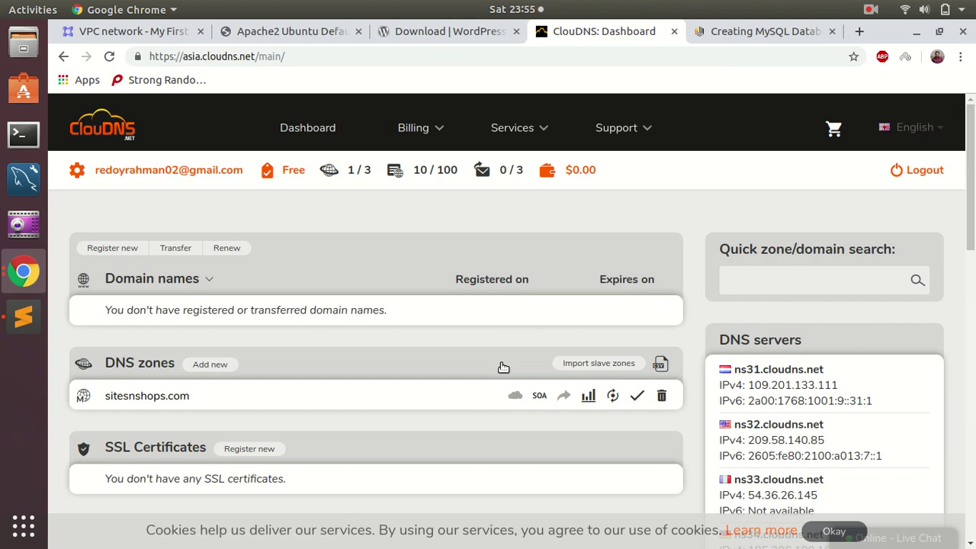
{"action": "left_click", "coordinate": [166, 405]}
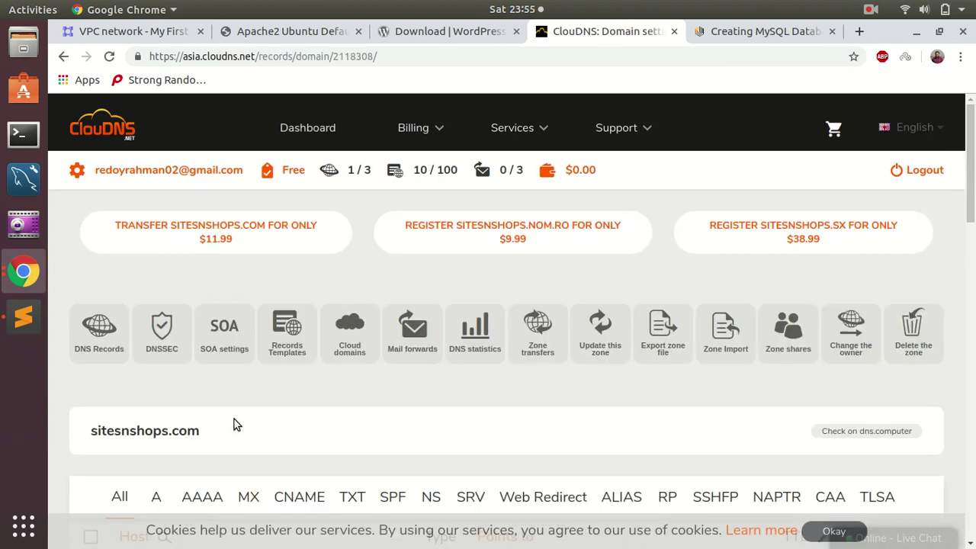
{"action": "left_click", "coordinate": [153, 497]}
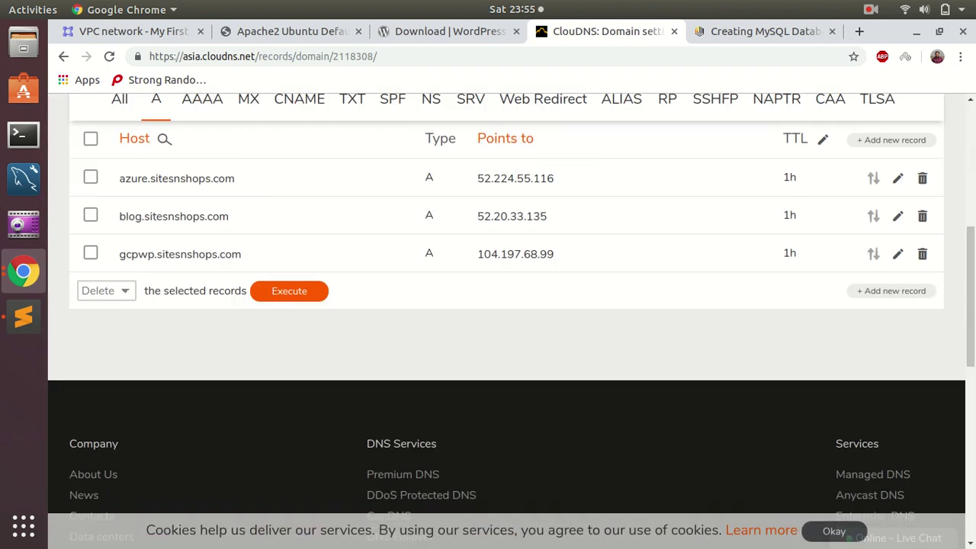
Step: Start a new A record in the sitesnshops.com zone with wordpress as the host
{"action": "left_click", "coordinate": [892, 291]}
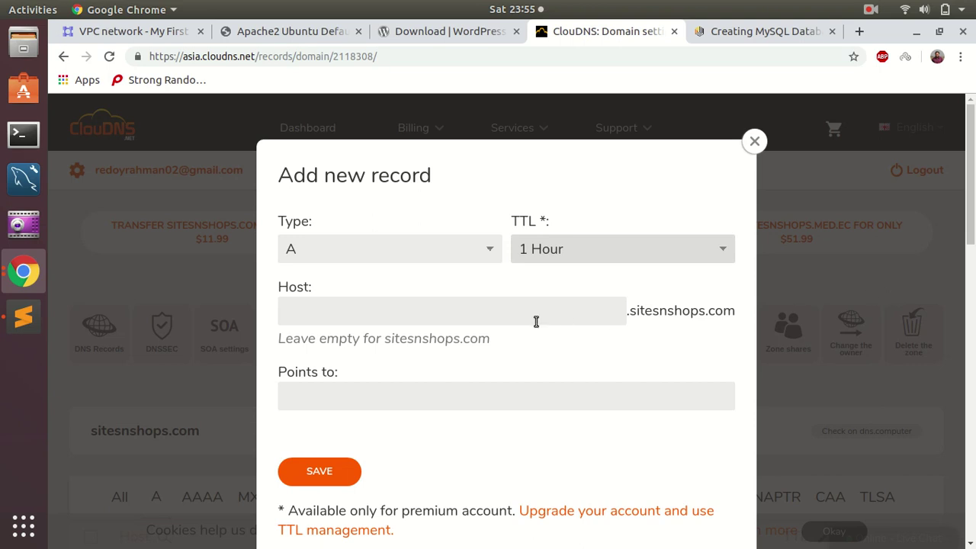
{"action": "left_click", "coordinate": [869, 11]}
{"action": "left_click", "coordinate": [855, 71]}
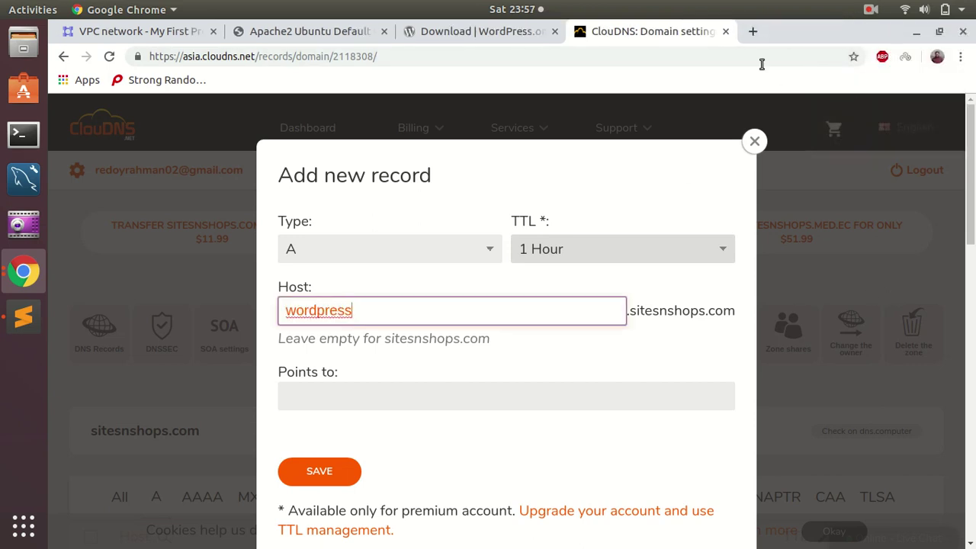
Step: Copy the VM's external IP from the Google Cloud network interface details and save the wordpress record pointing to 35.202.210.101
{"action": "left_click", "coordinate": [156, 36]}
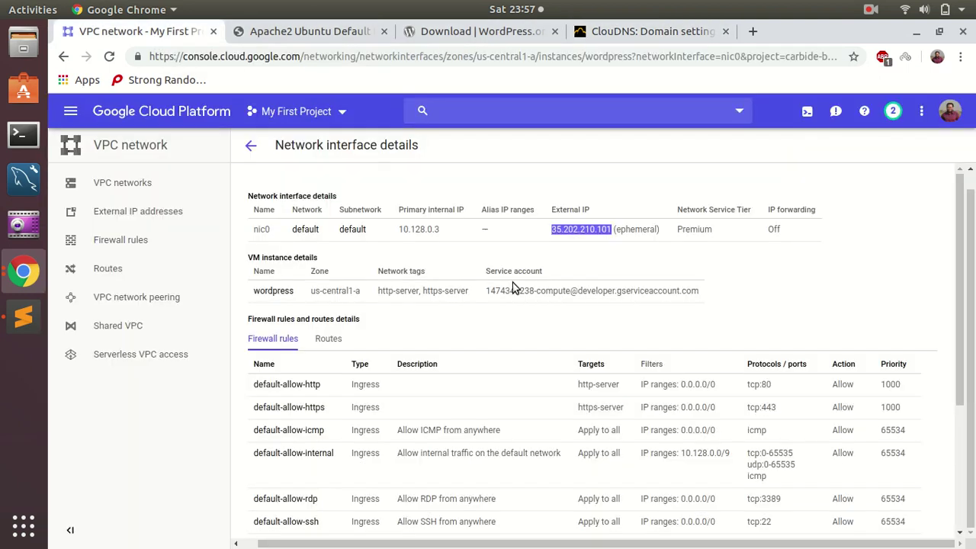
{"action": "right_click", "coordinate": [598, 229]}
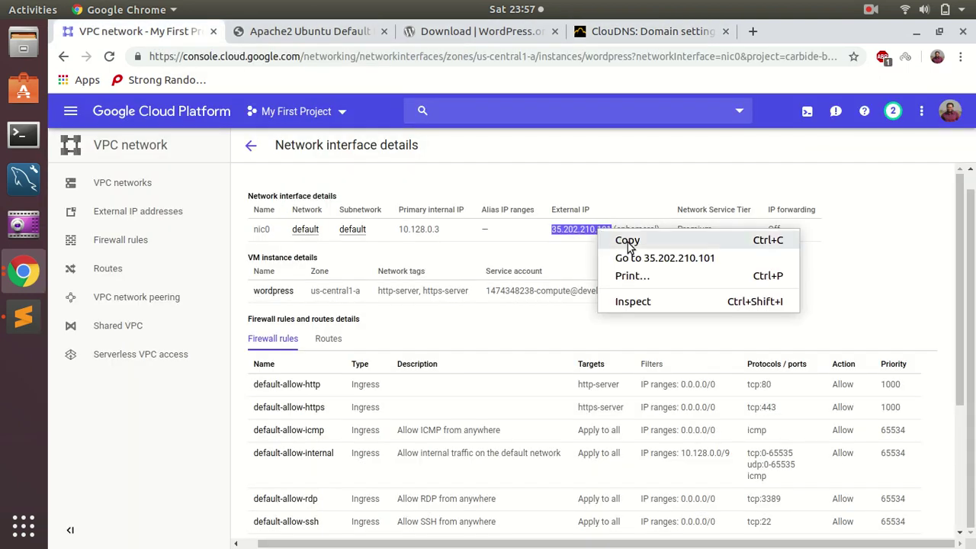
{"action": "left_click", "coordinate": [627, 242]}
{"action": "left_click", "coordinate": [647, 34]}
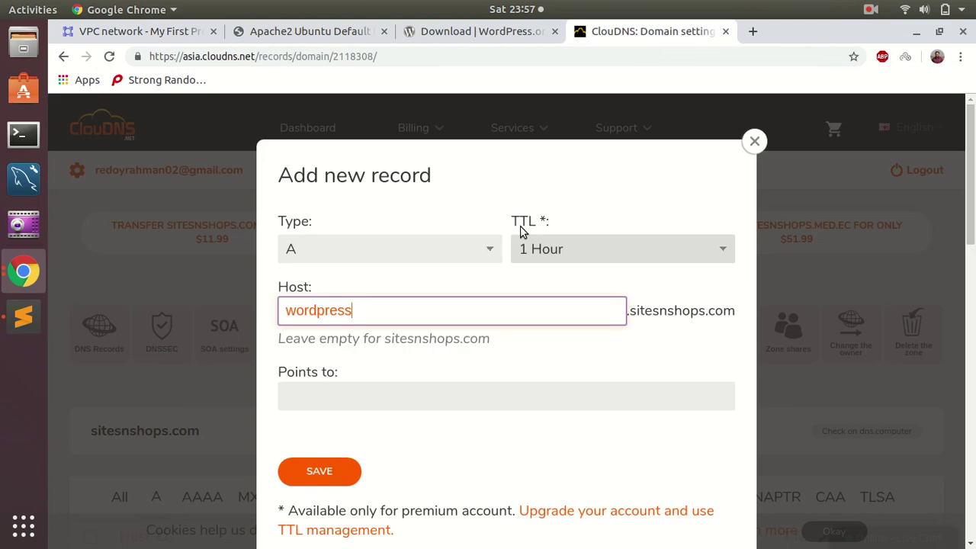
{"action": "left_click", "coordinate": [381, 389]}
{"action": "key", "text": "ctrl+v"}
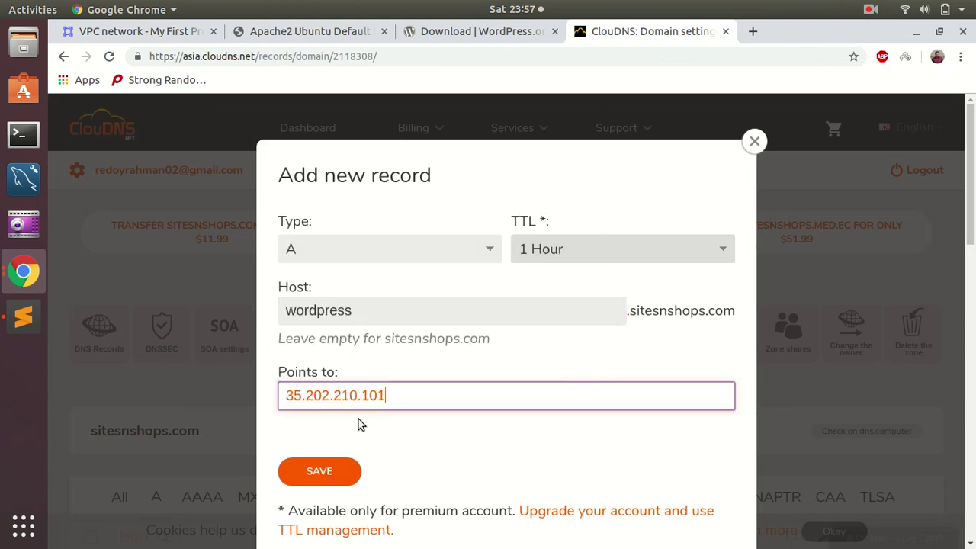
{"action": "left_click", "coordinate": [317, 467]}
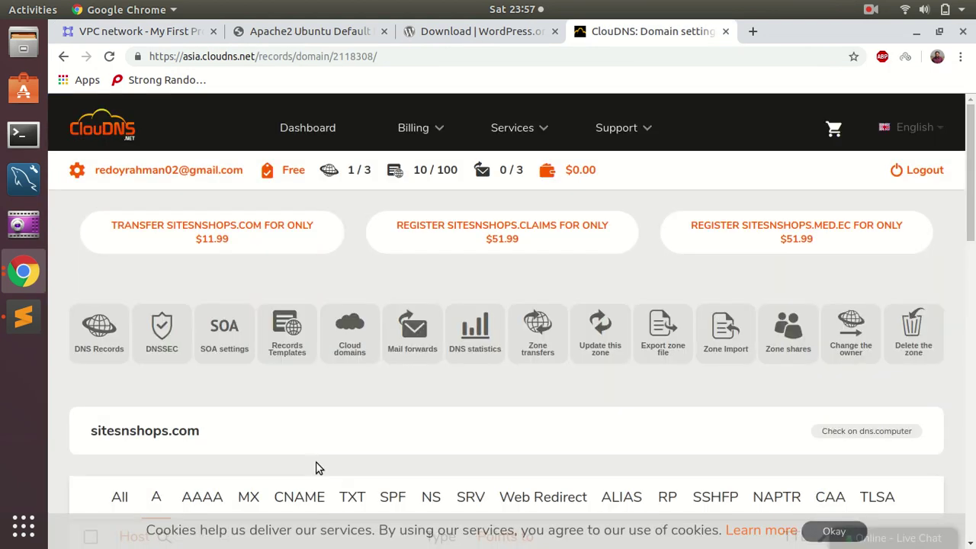
{"action": "scroll", "coordinate": [319, 467], "scroll_direction": "down", "scroll_amount": 5}
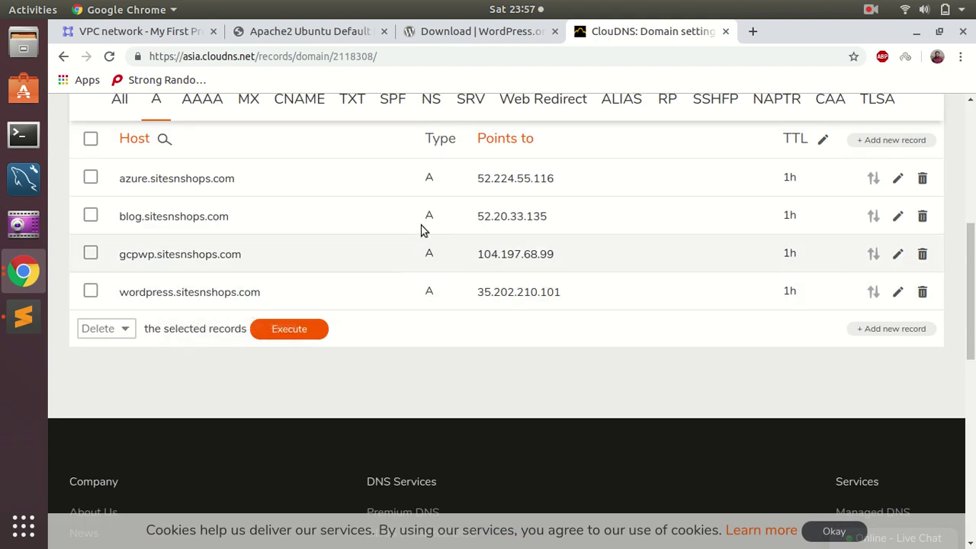
Step: Try to load wordpress.sitesnshops.com in a new browser tab, reload it, and close the tab
{"action": "left_click", "coordinate": [757, 34]}
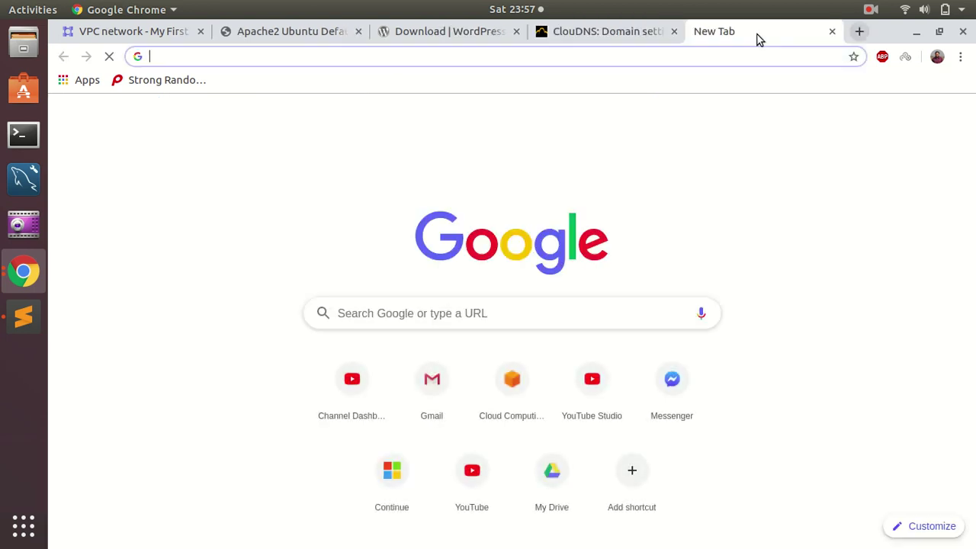
{"action": "type", "text": "wordpress.s"}
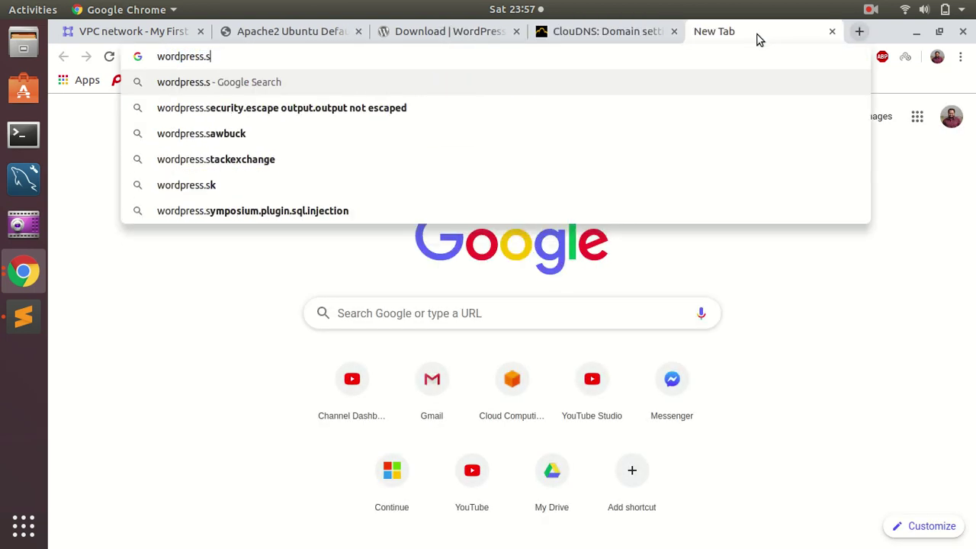
{"action": "type", "text": "itesnsho"}
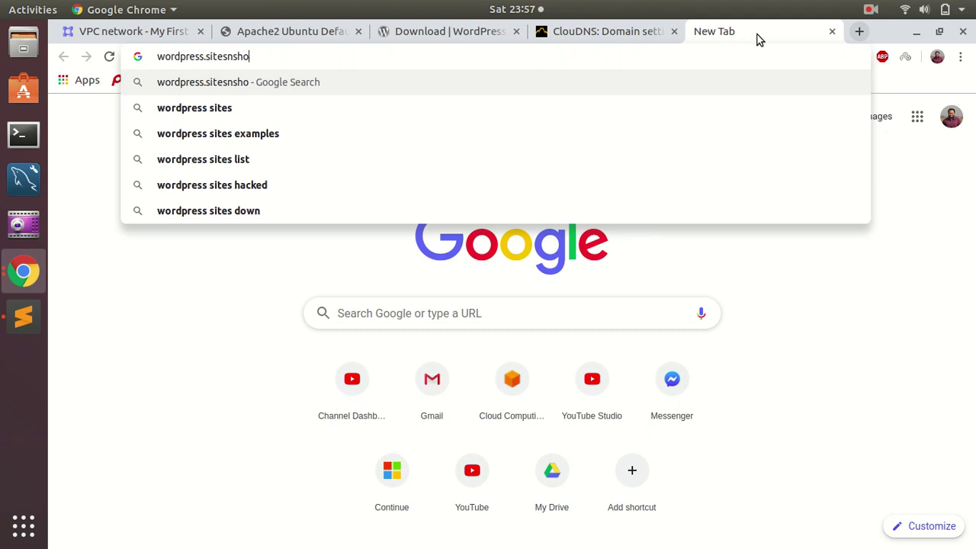
{"action": "type", "text": "ps.com"}
{"action": "key", "text": "Return"}
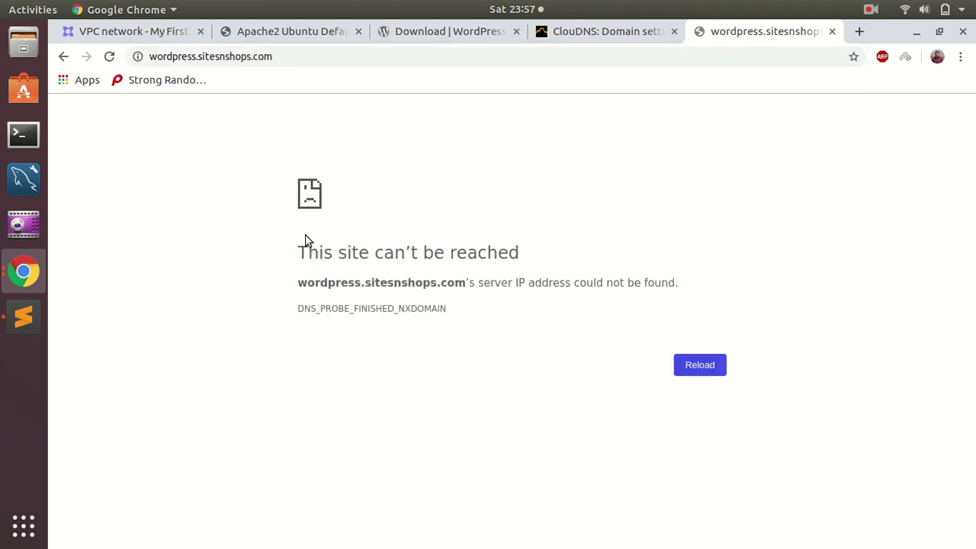
{"action": "left_click", "coordinate": [110, 58]}
{"action": "left_click", "coordinate": [109, 61]}
{"action": "left_click", "coordinate": [707, 374]}
{"action": "left_click", "coordinate": [832, 32]}
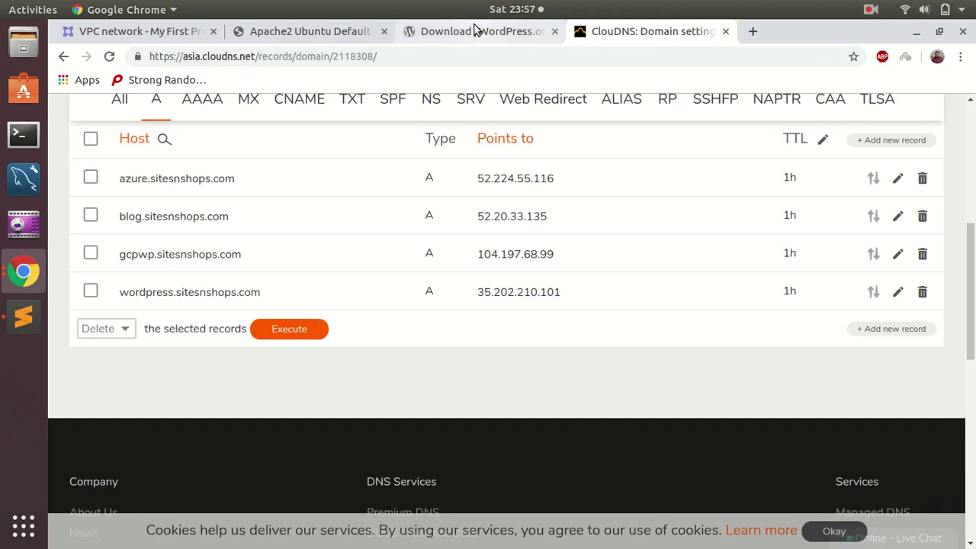
Step: Reload the Apache default page at 35.202.210.101 to check the site
{"action": "left_click", "coordinate": [312, 31]}
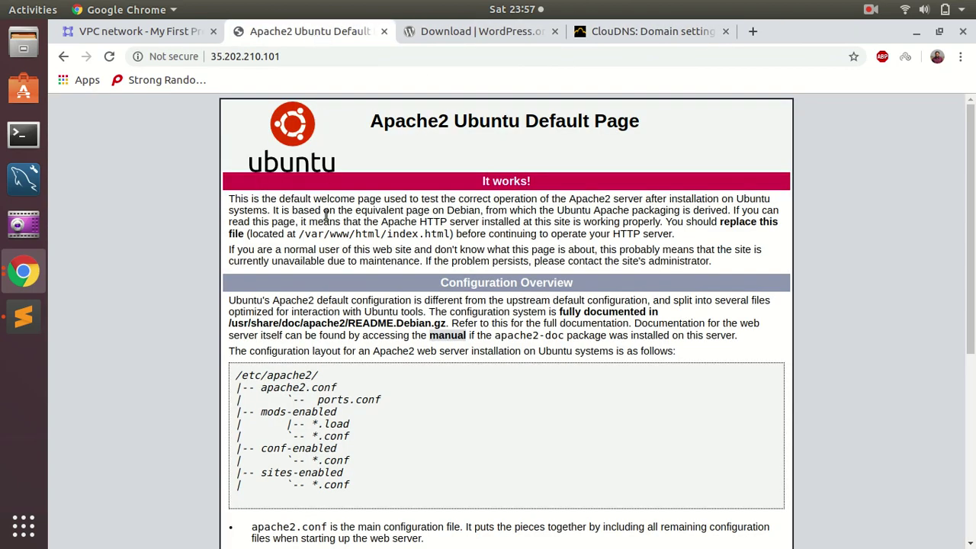
{"action": "key", "text": "F5"}
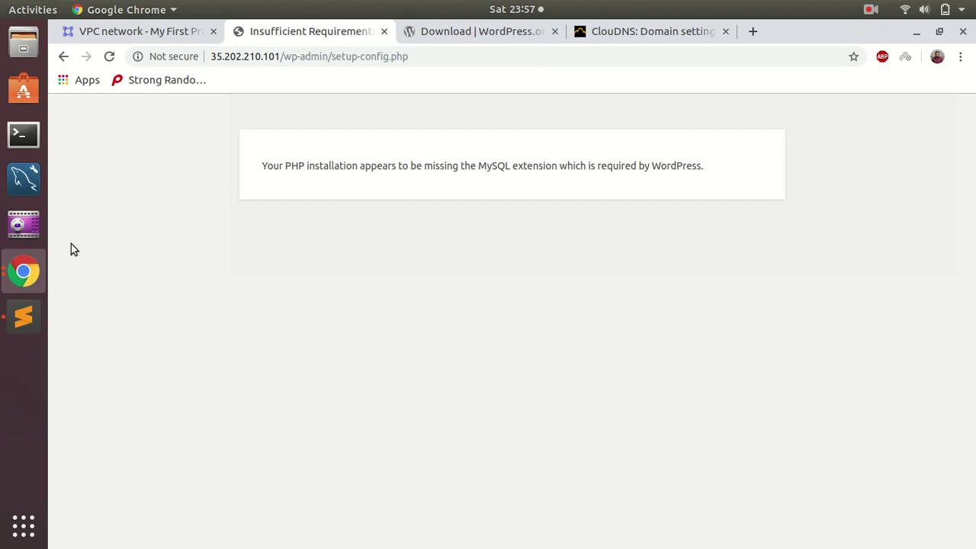
Step: Switch to the VM's SSH window and try to install the MySQL extension with sudo apt install php-msyql
{"action": "left_click", "coordinate": [23, 271]}
{"action": "left_click", "coordinate": [145, 352]}
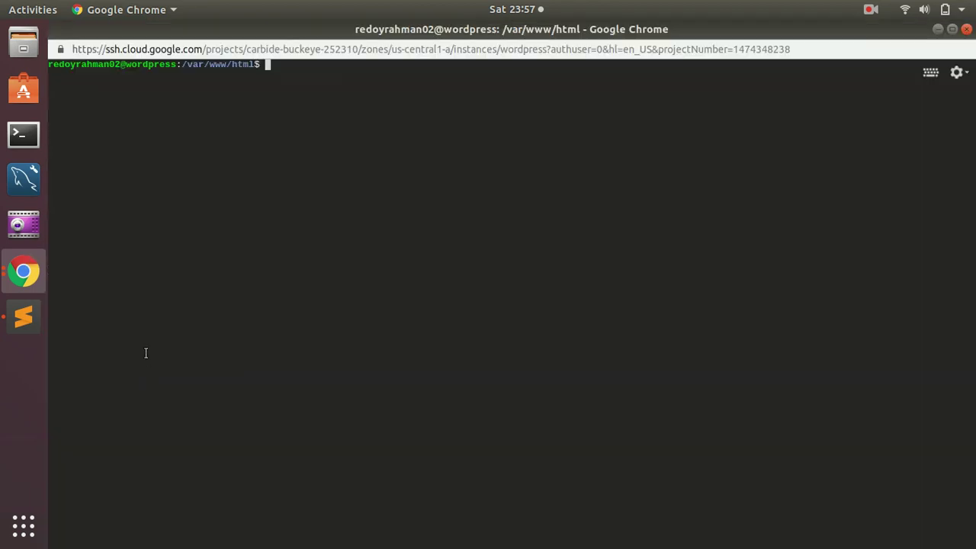
{"action": "type", "text": "sudo apt install php-msyql"}
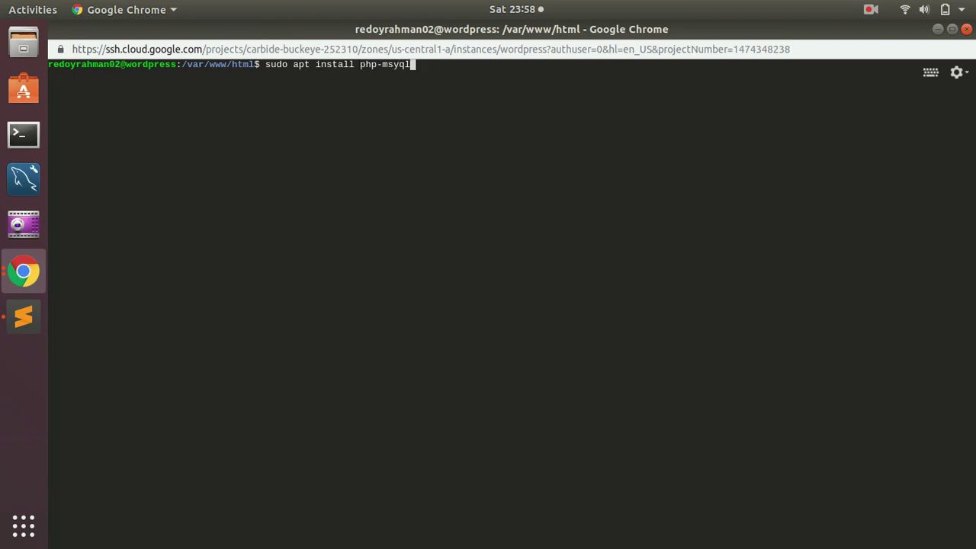
{"action": "key", "text": "Return"}
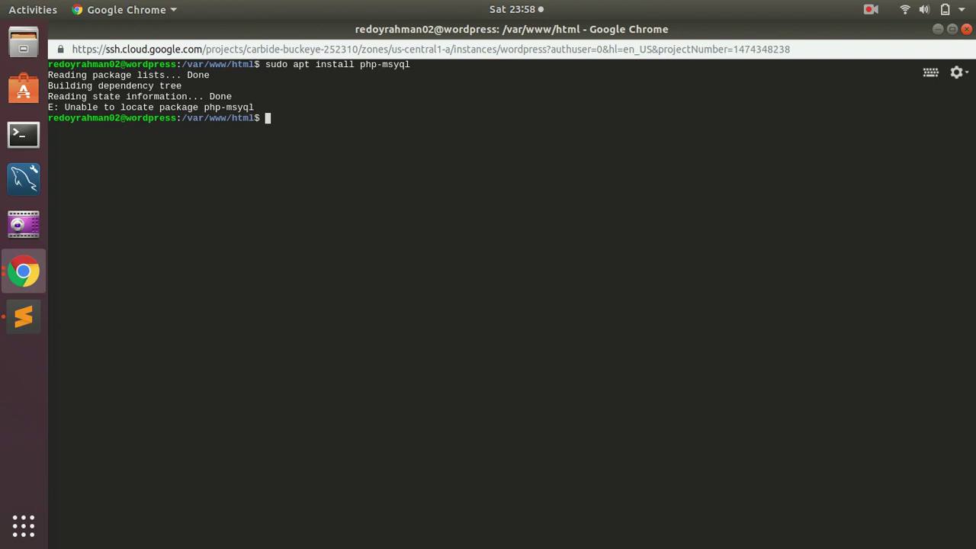
Step: Correct the package name in the previous command, run sudo apt install php-mysql, and accept the installation with y
{"action": "key", "text": "Up"}
{"action": "key", "text": "Left"}
{"action": "key", "text": "Left"}
{"action": "key", "text": "Left"}
{"action": "key", "text": "BackSpace"}
{"action": "key", "text": "Right"}
{"action": "type", "text": "s"}
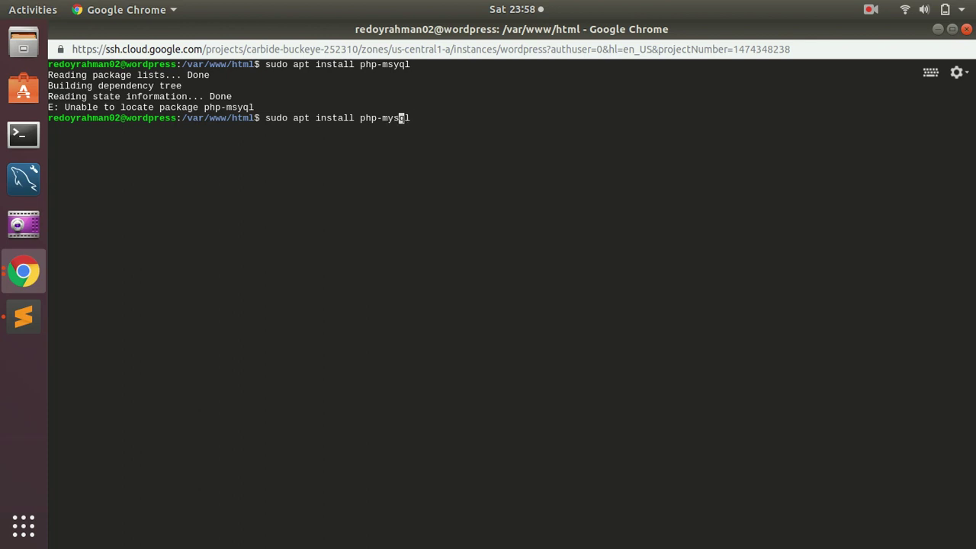
{"action": "key", "text": "Return"}
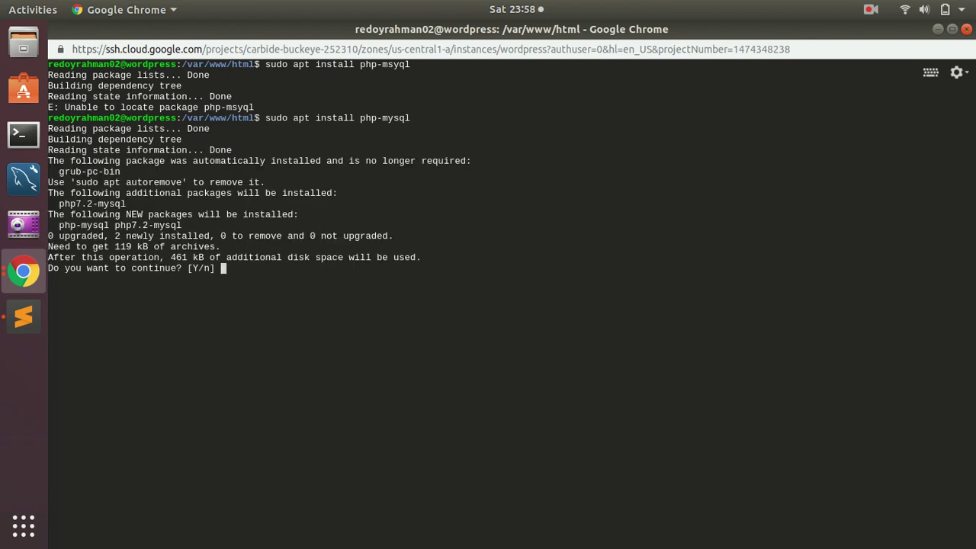
{"action": "type", "text": "y"}
{"action": "key", "text": "Return"}
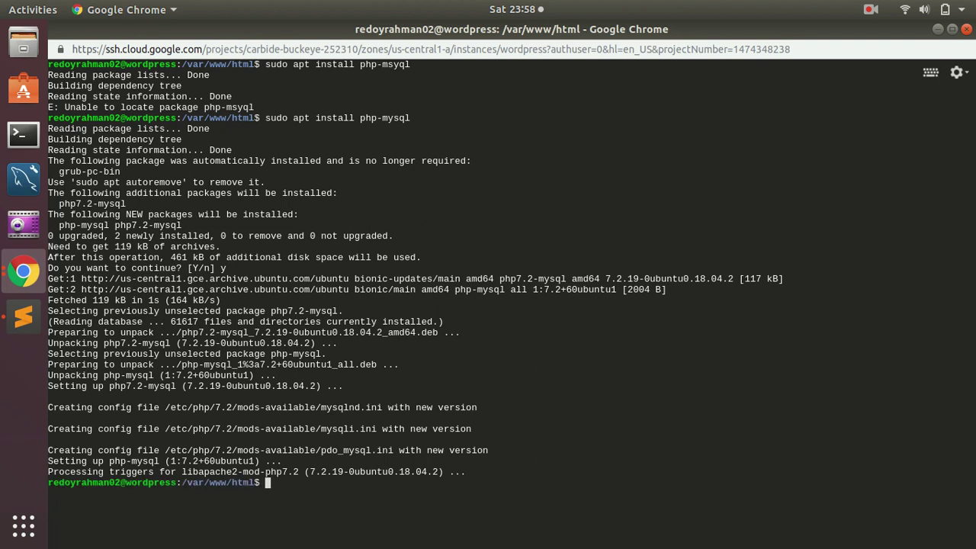
Step: Return to the main browser window and reload the WordPress setup page to check for the MySQL extension
{"action": "left_click", "coordinate": [23, 271]}
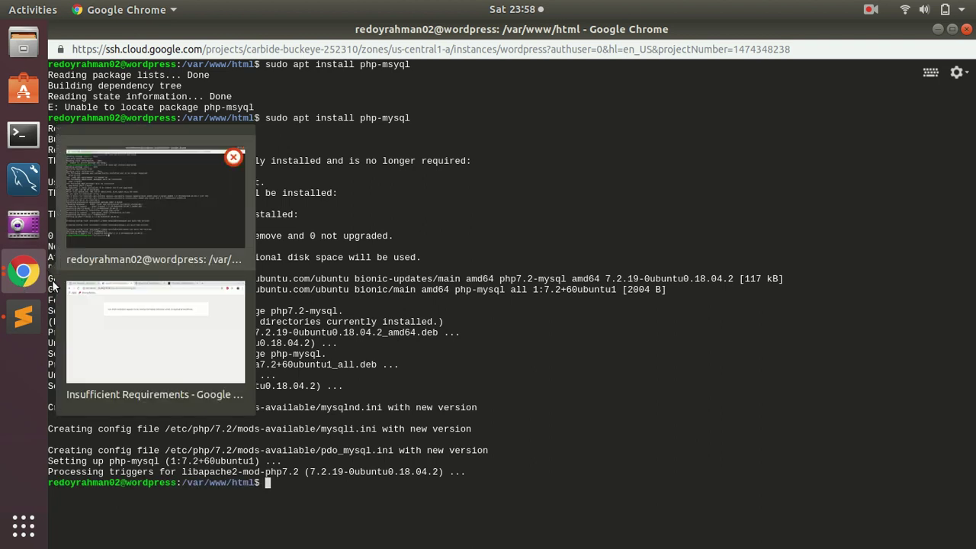
{"action": "left_click", "coordinate": [140, 343]}
{"action": "key", "text": "ctrl+r"}
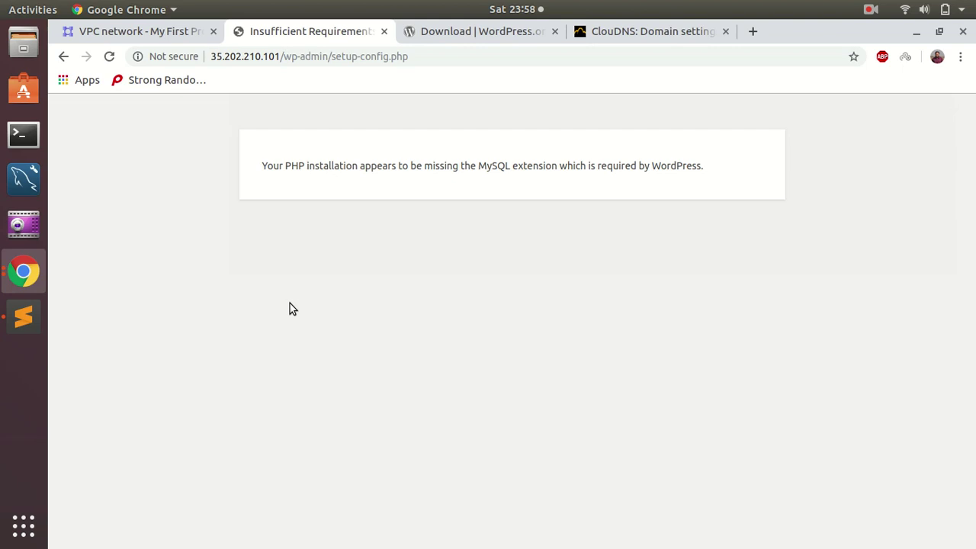
Step: Switch back to the SSH window and try to restart Apache with sudo servie apache2 restart
{"action": "left_click", "coordinate": [24, 272]}
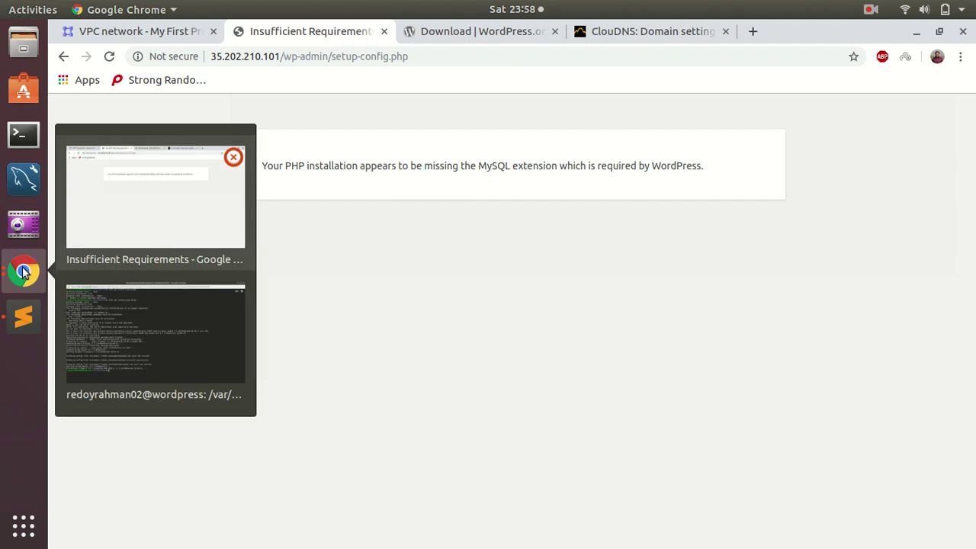
{"action": "left_click", "coordinate": [134, 341]}
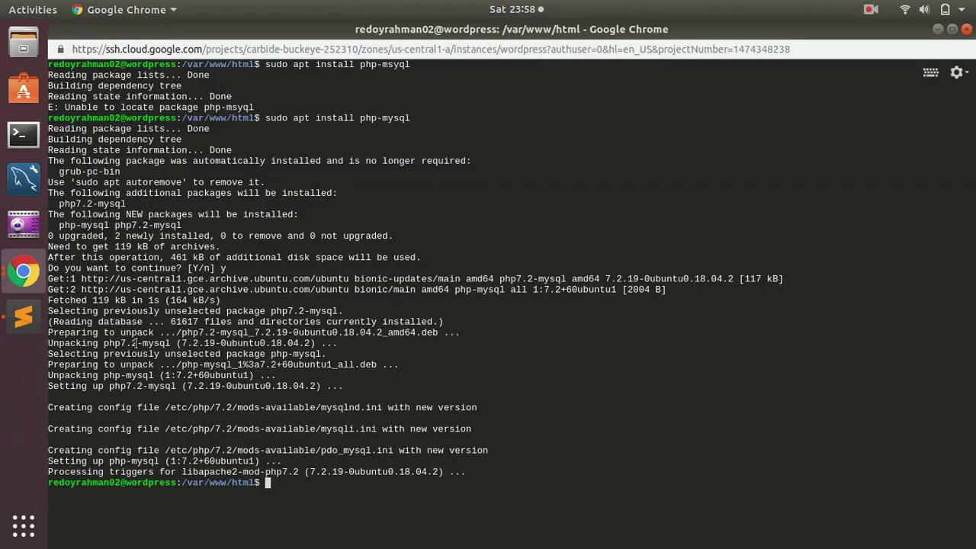
{"action": "type", "text": "sudo ser"}
{"action": "type", "text": "vie ht"}
{"action": "key", "text": "BackSpace"}
{"action": "key", "text": "BackSpace"}
{"action": "key", "text": "BackSpace"}
{"action": "type", "text": "ap"}
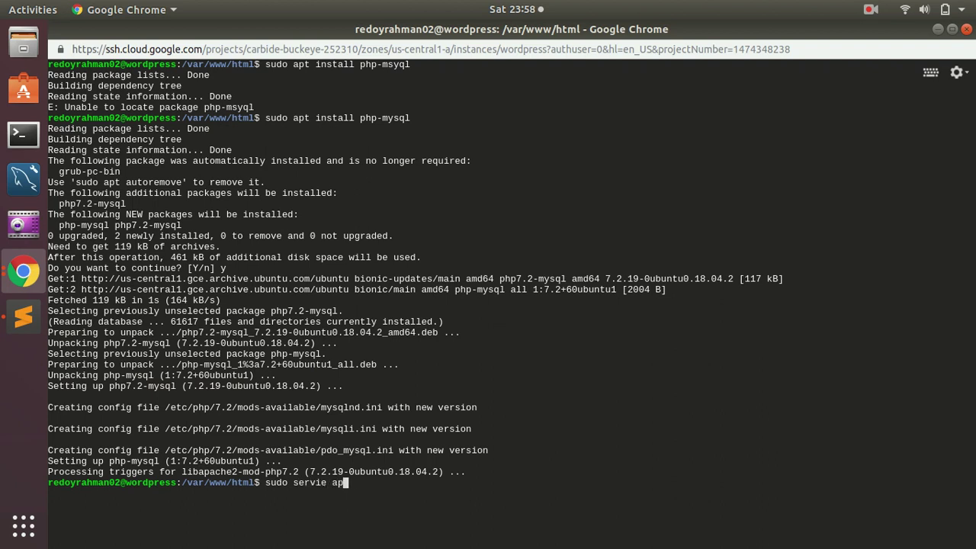
{"action": "type", "text": "ache2 restart"}
{"action": "key", "text": "Return"}
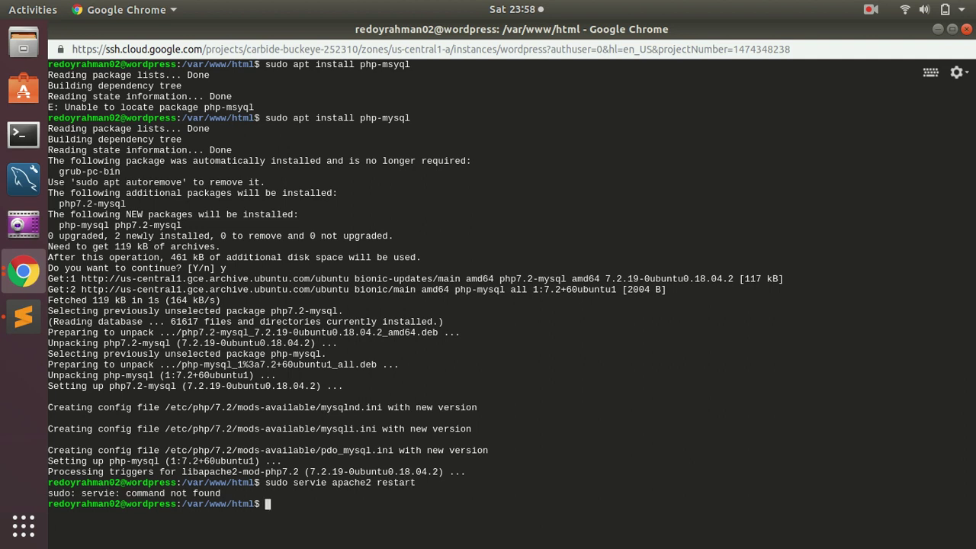
Step: Correct the misspelled word in the previous command and run sudo service apache2 restart
{"action": "key", "text": "Up"}
{"action": "key", "text": "ctrl+Left"}
{"action": "key", "text": "ctrl+Left"}
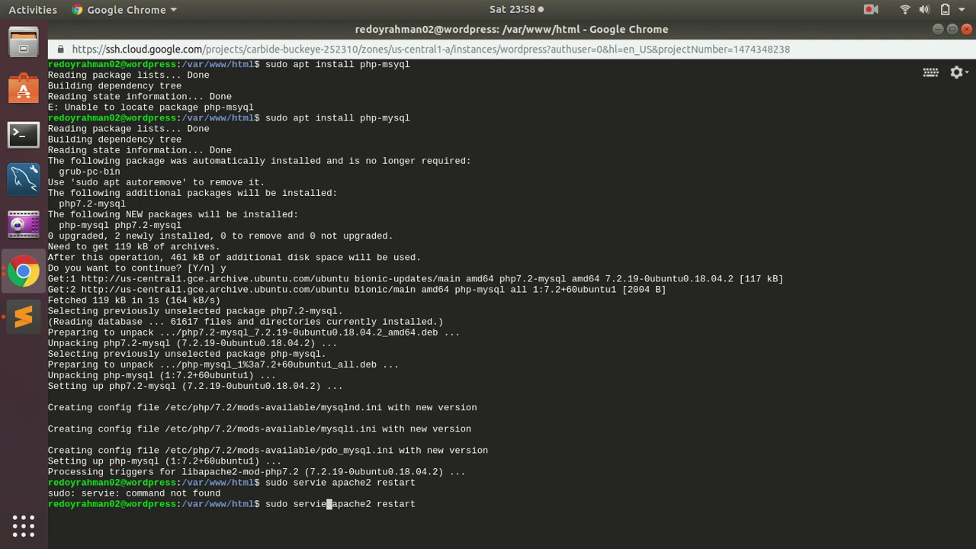
{"action": "key", "text": "Left"}
{"action": "type", "text": "c"}
{"action": "key", "text": "Return"}
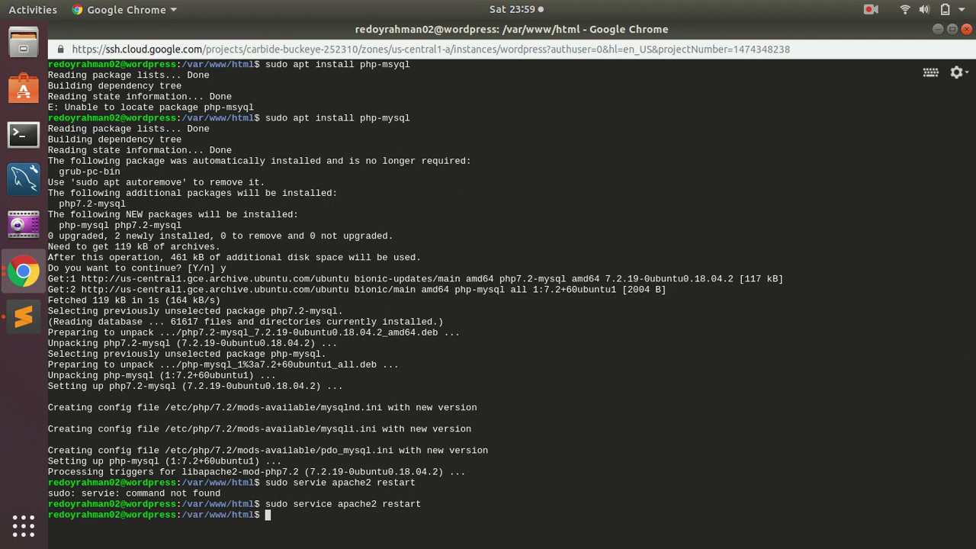
Step: Go back to the main browser window and reload wp-admin/setup-config.php following the Apache restart
{"action": "left_click", "coordinate": [12, 274]}
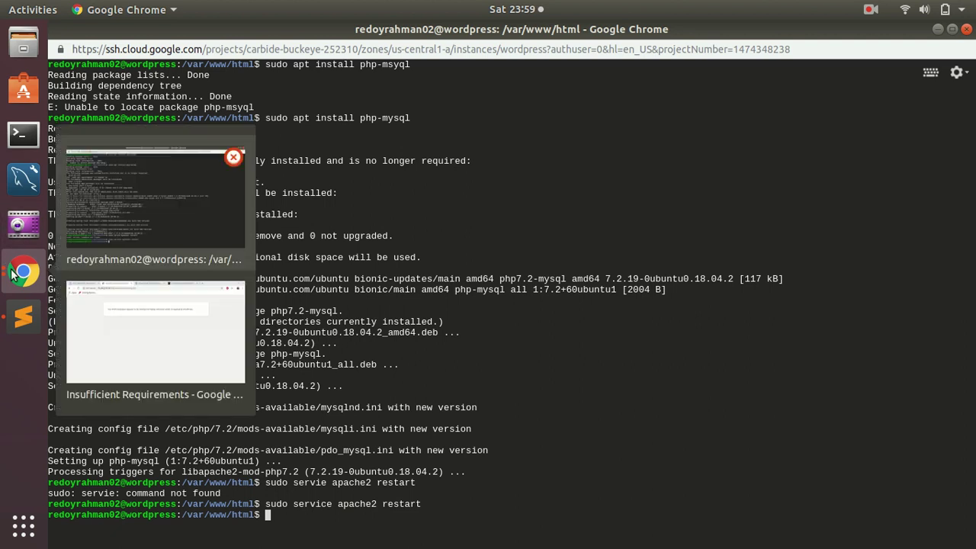
{"action": "left_click", "coordinate": [127, 343]}
{"action": "key", "text": "F5"}
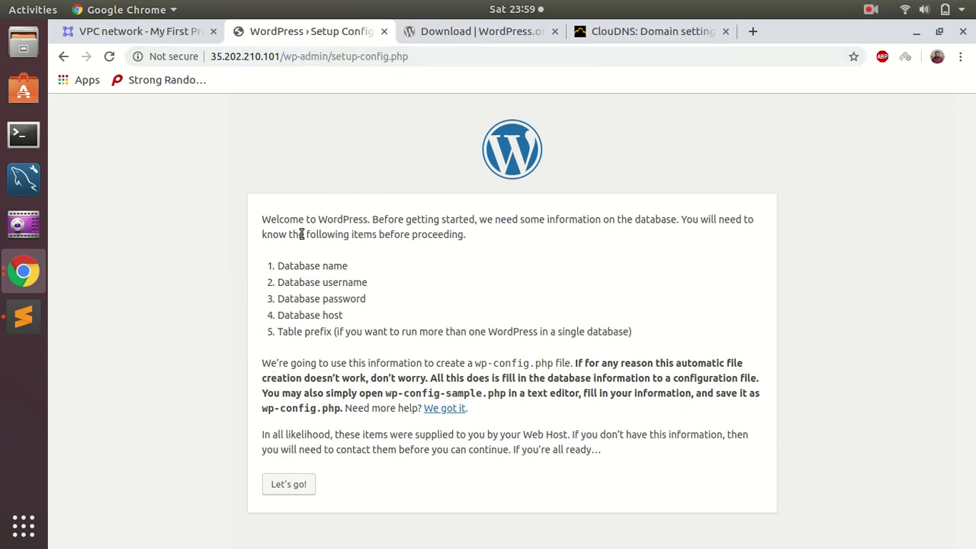
Step: Begin the WordPress database setup and set the database username to root
{"action": "left_click", "coordinate": [294, 485]}
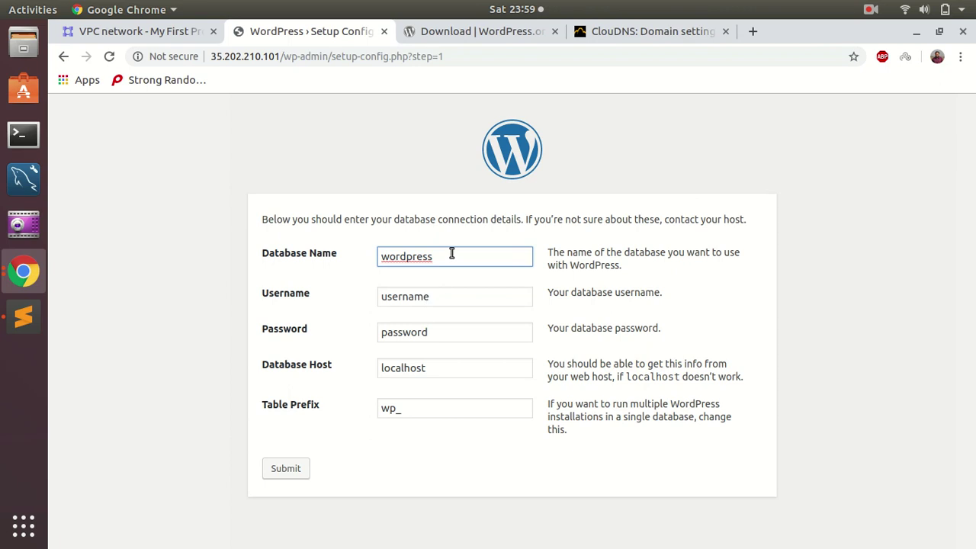
{"action": "double_click", "coordinate": [450, 297]}
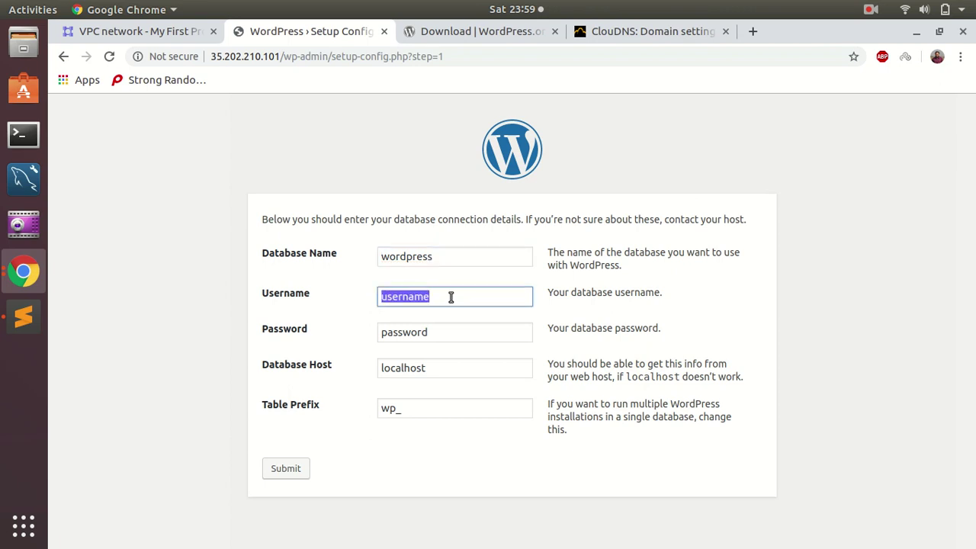
{"action": "type", "text": "root"}
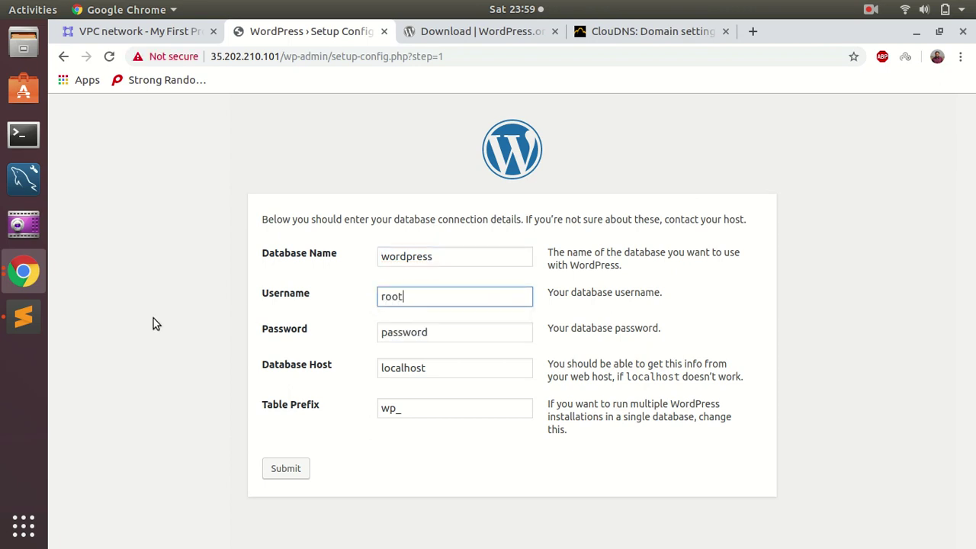
Step: Copy the MySQL root password from the ALTER USER statement in Sublime Text, paste it into the WordPress database password field and submit the details
{"action": "left_click", "coordinate": [23, 316]}
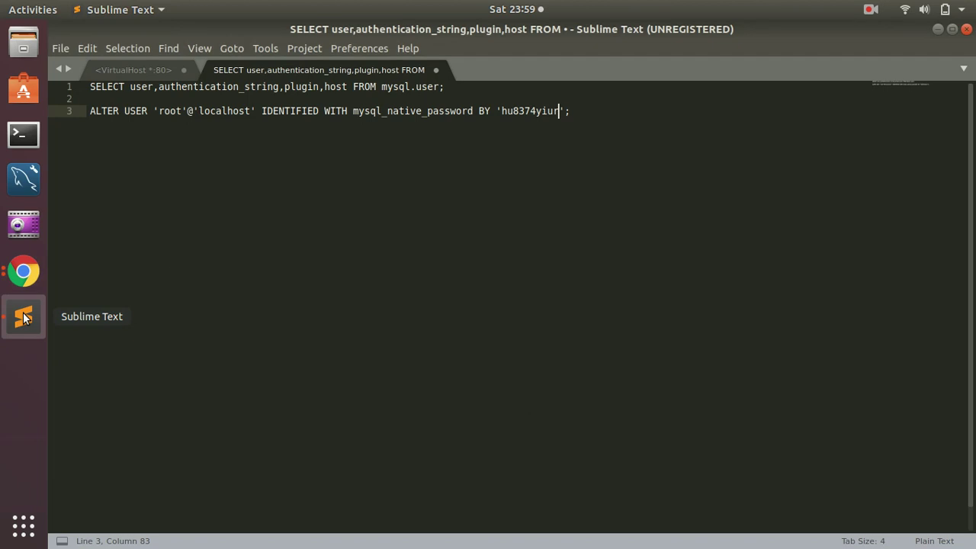
{"action": "double_click", "coordinate": [519, 111]}
{"action": "key", "text": "ctrl+c"}
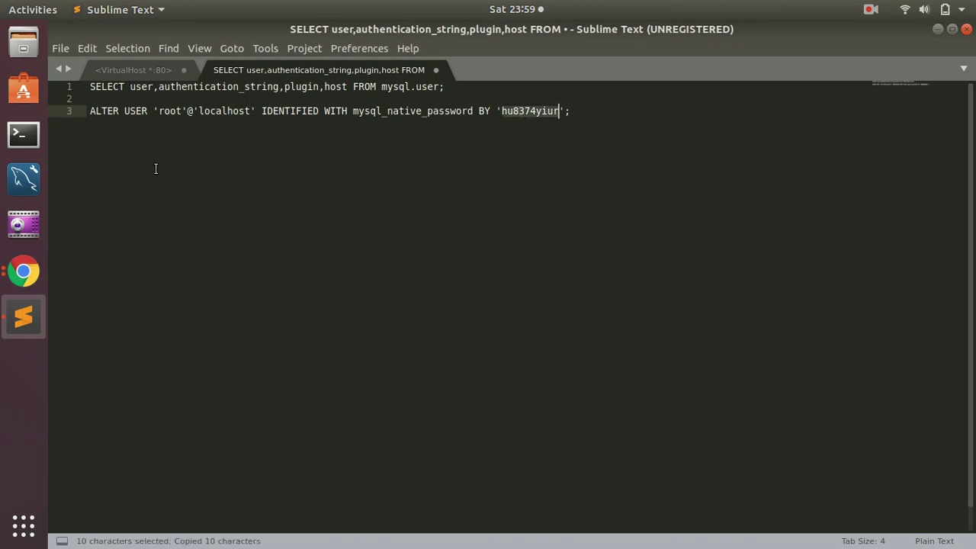
{"action": "left_click", "coordinate": [7, 281]}
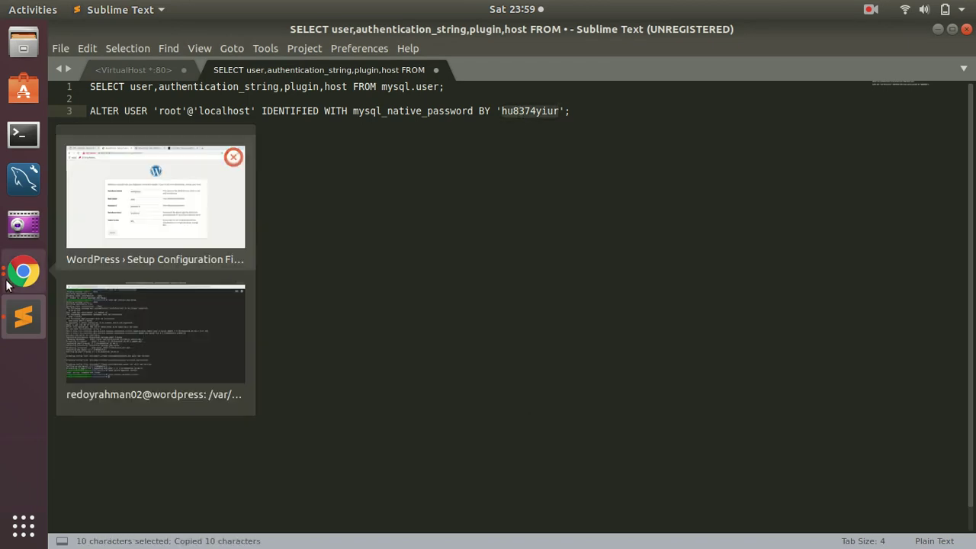
{"action": "left_click", "coordinate": [169, 226]}
{"action": "left_click", "coordinate": [447, 334]}
{"action": "double_click", "coordinate": [447, 334]}
{"action": "key", "text": "ctrl+v"}
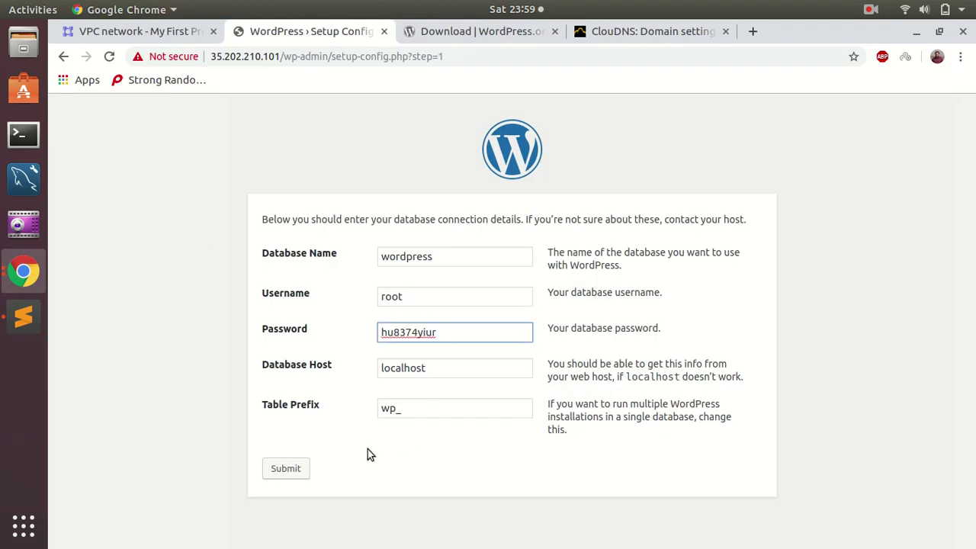
{"action": "left_click", "coordinate": [277, 469]}
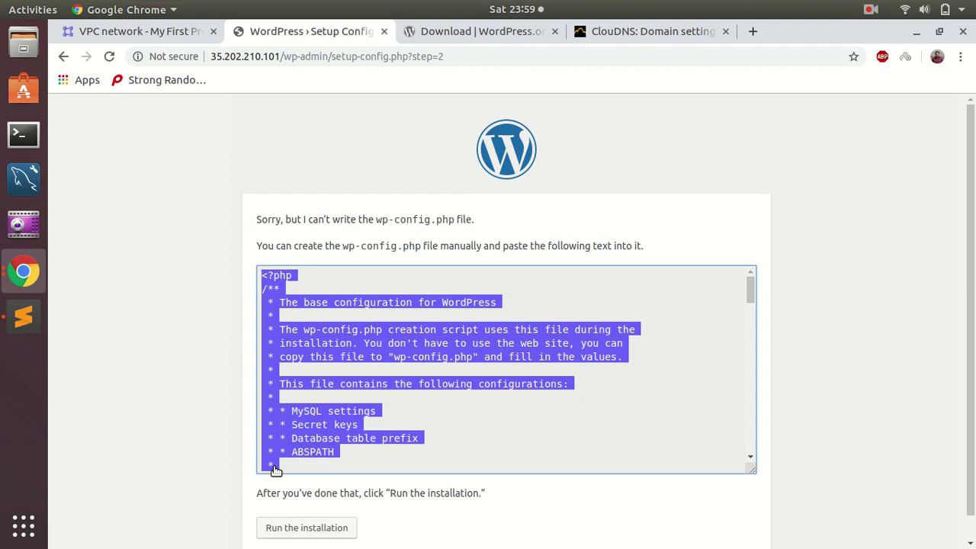
Step: Select and copy the entire generated wp-config.php text from the WordPress setup page
{"action": "left_click", "coordinate": [429, 342]}
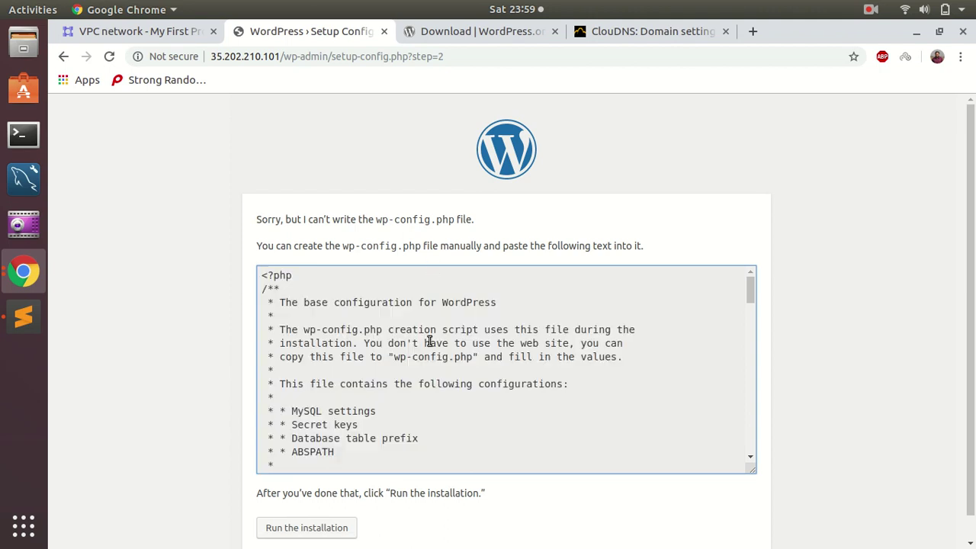
{"action": "key", "text": "ctrl+a"}
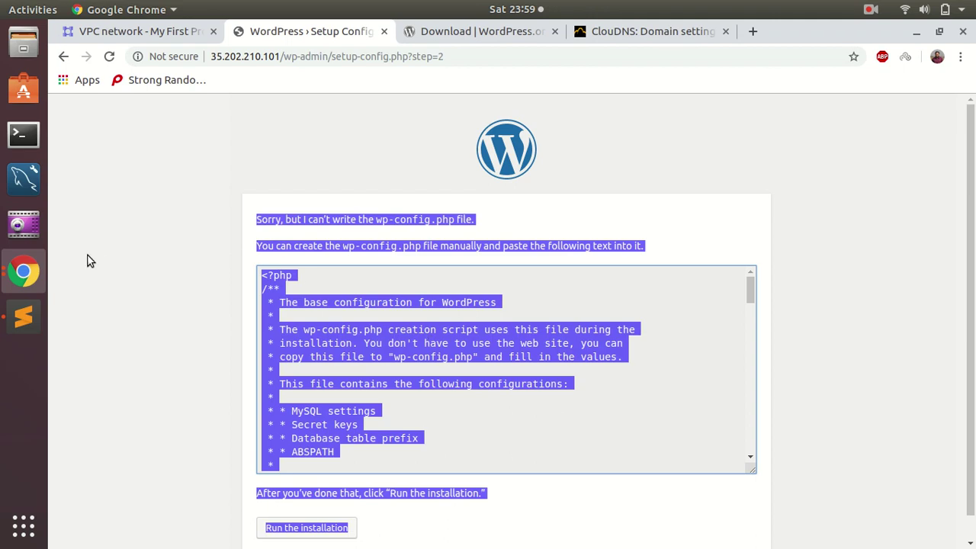
{"action": "left_click", "coordinate": [338, 345]}
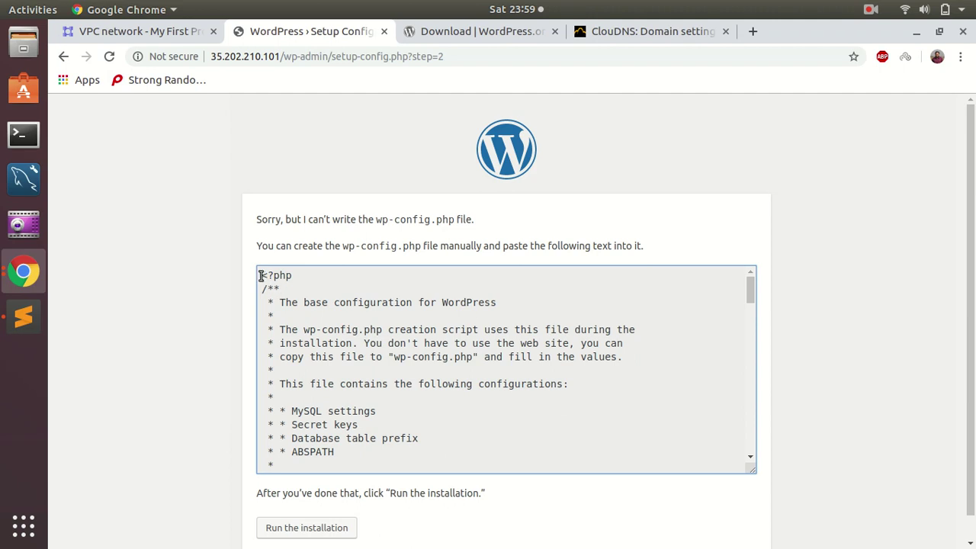
{"action": "left_click_drag", "start_coordinate": [259, 275], "coordinate": [479, 502]}
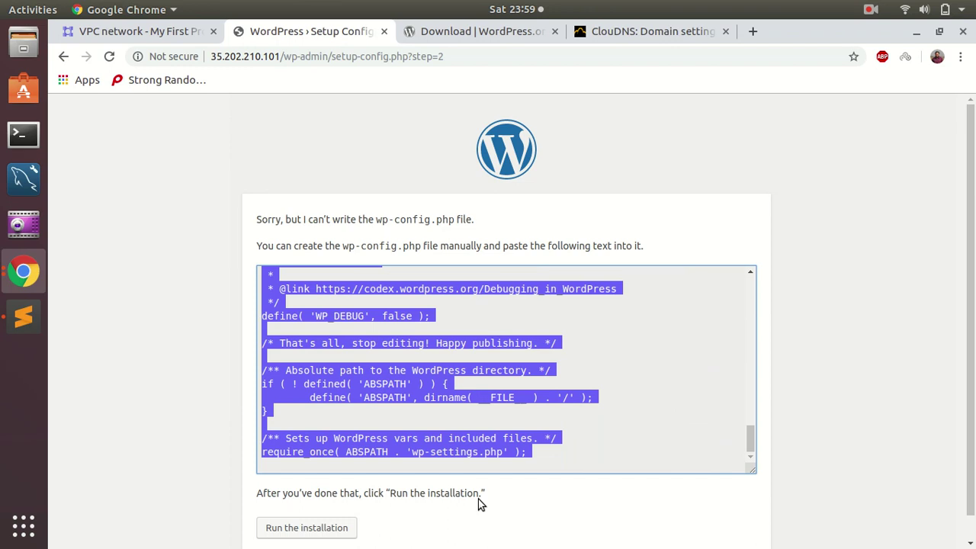
Step: Switch to the SSH window and create the configuration file in /var/www/html with sudo vi wp-config.php
{"action": "left_click", "coordinate": [14, 279]}
{"action": "left_click", "coordinate": [132, 324]}
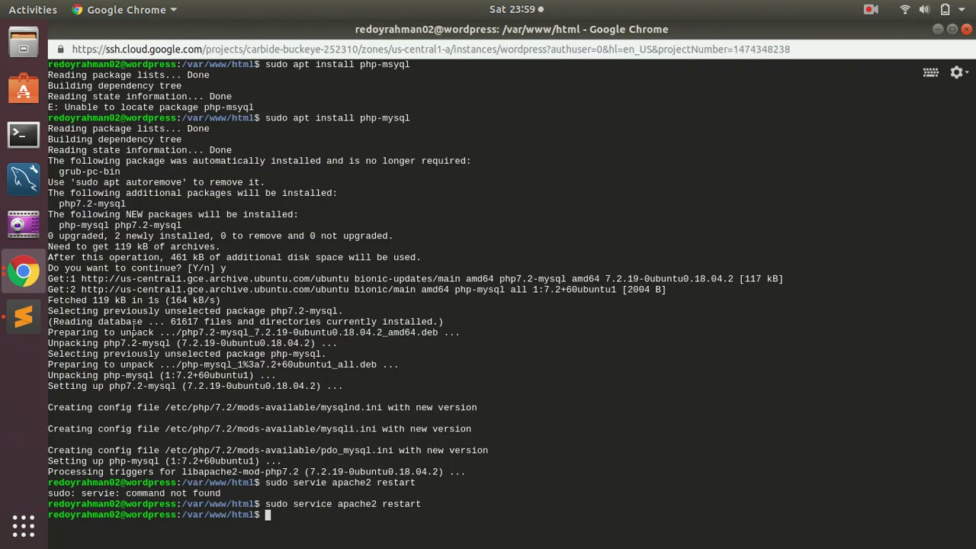
{"action": "type", "text": "sudo vi w"}
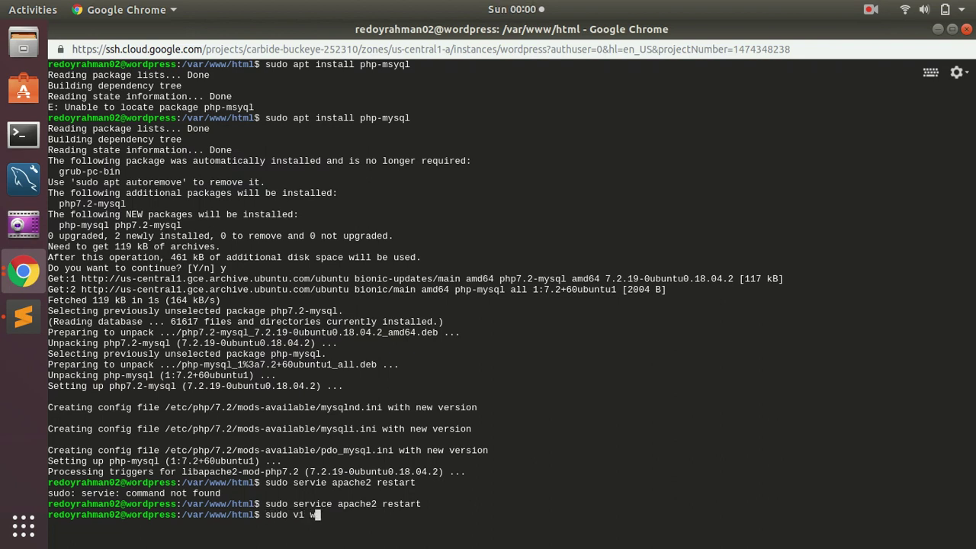
{"action": "type", "text": "p-config.php"}
{"action": "key", "text": "Return"}
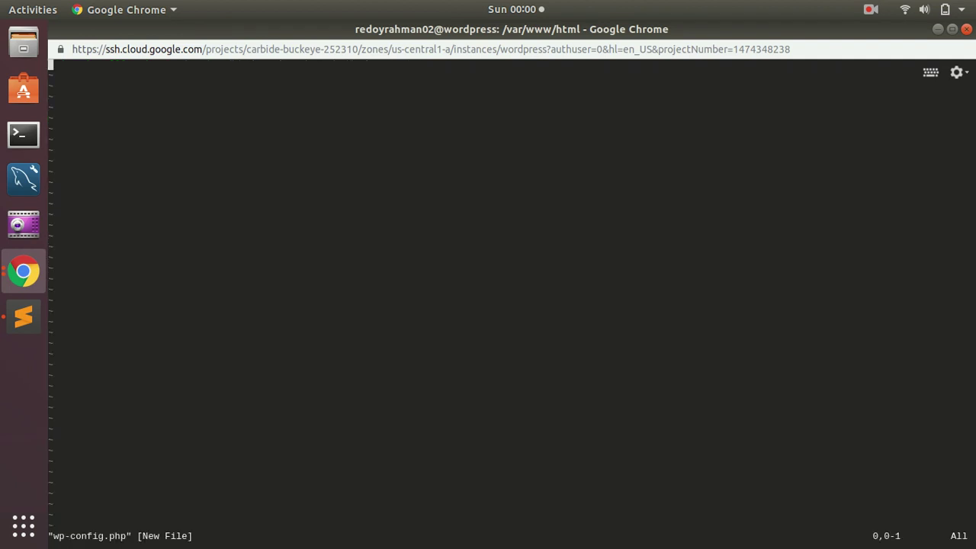
Step: Paste the copied configuration text into wp-config.php, then save the file and quit vi
{"action": "key", "text": "i"}
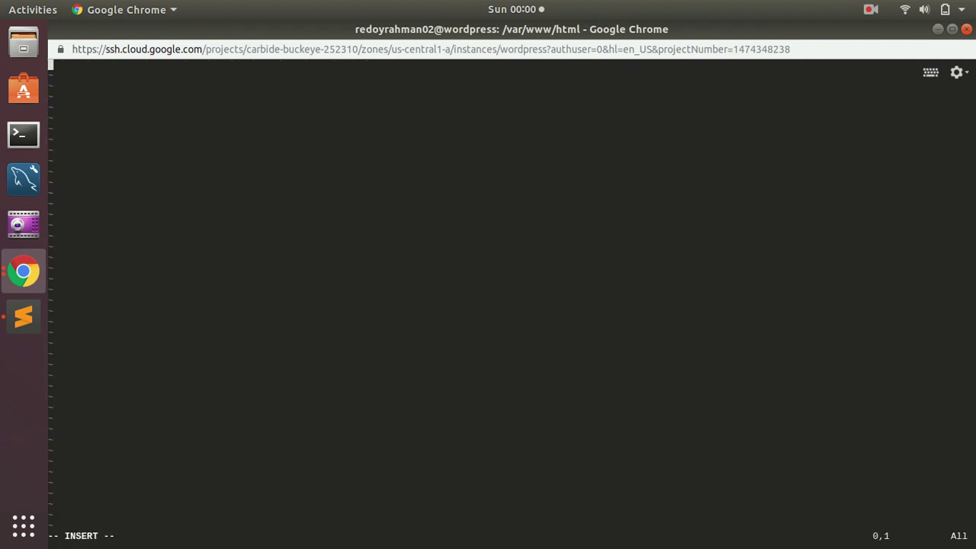
{"action": "key", "text": "ctrl+v"}
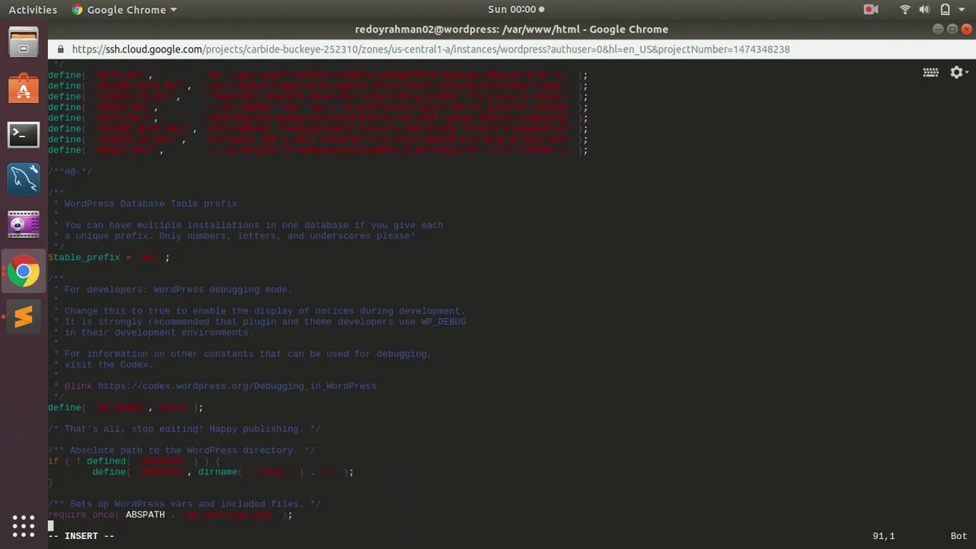
{"action": "key", "text": "Escape"}
{"action": "key", "text": "shift+semicolon"}
{"action": "type", "text": "wq"}
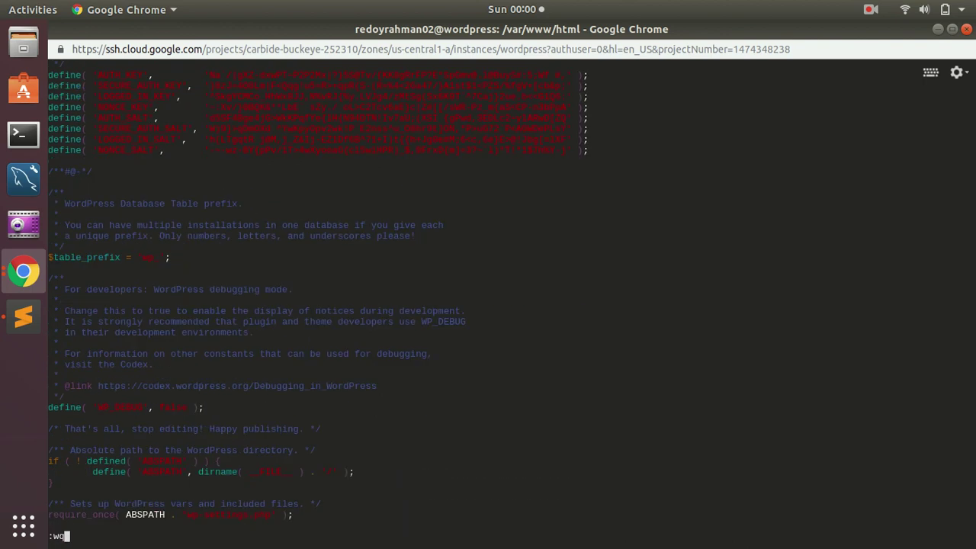
{"action": "key", "text": "Return"}
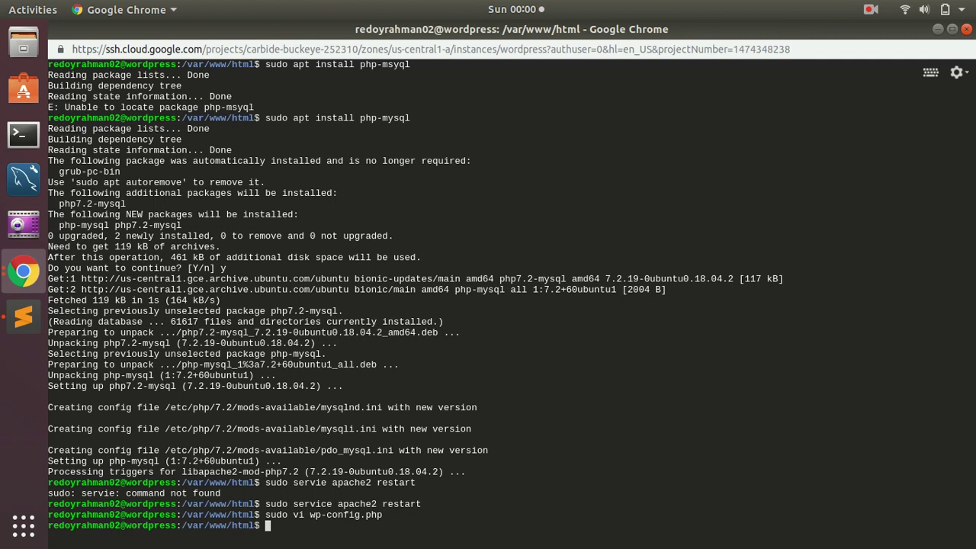
Step: Return to the WordPress setup page in the main browser window and run the installation
{"action": "left_click", "coordinate": [22, 271]}
{"action": "left_click", "coordinate": [134, 339]}
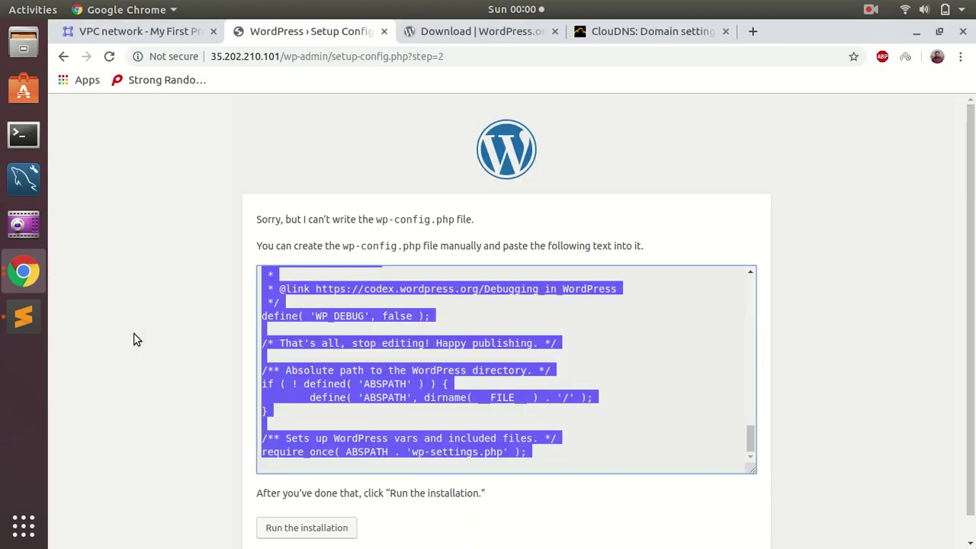
{"action": "left_click", "coordinate": [308, 528]}
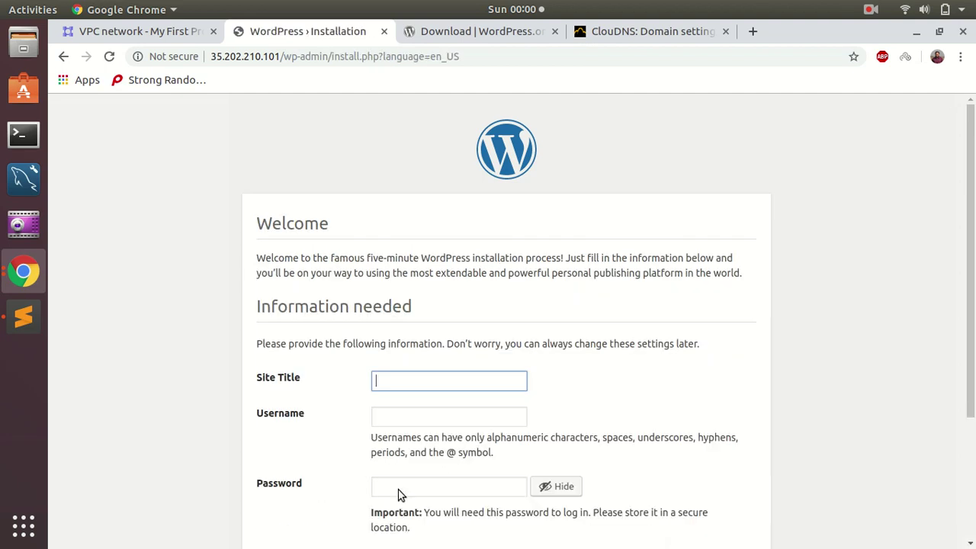
Step: Set the site title to GCP Wordpress and the administrator username to test
{"action": "scroll", "coordinate": [306, 531], "scroll_direction": "down", "scroll_amount": 3}
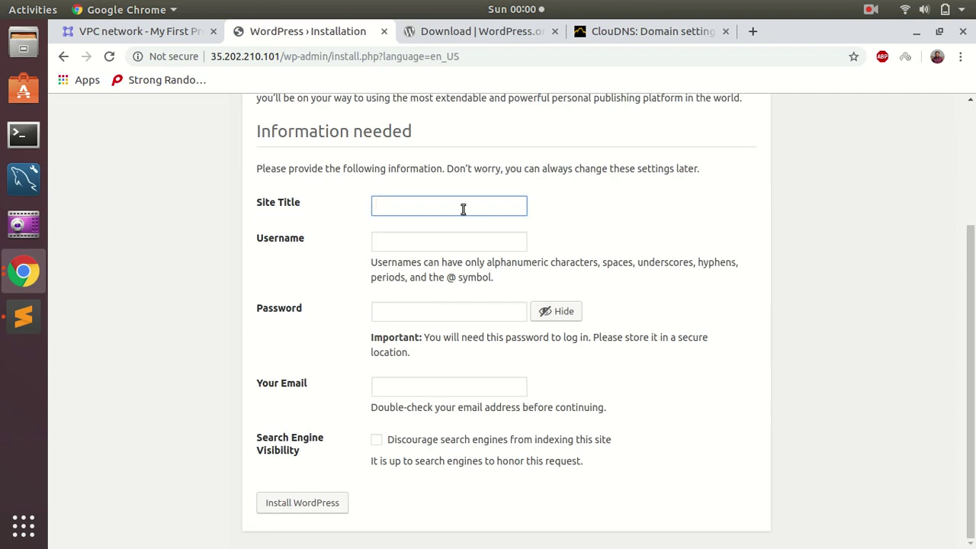
{"action": "type", "text": "gcp"}
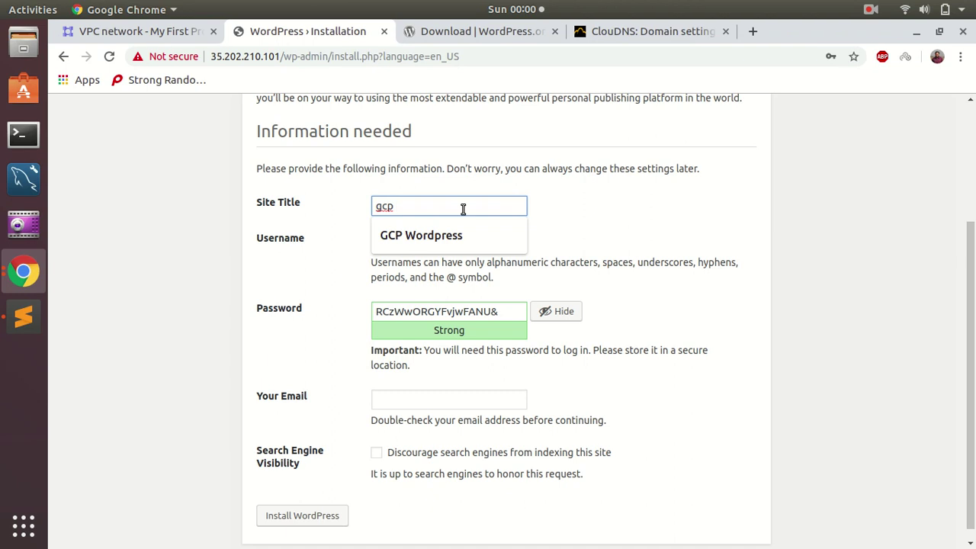
{"action": "left_click", "coordinate": [440, 229]}
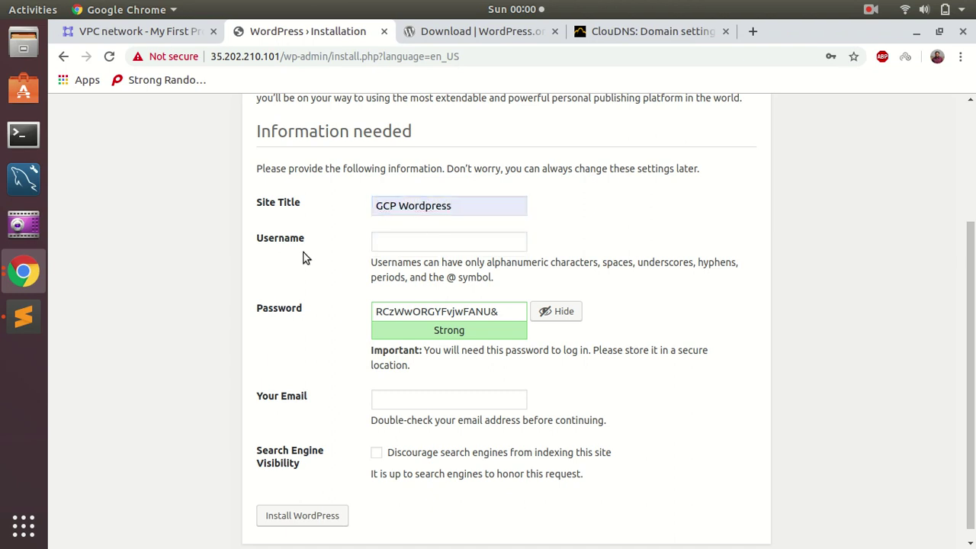
{"action": "left_click", "coordinate": [425, 238]}
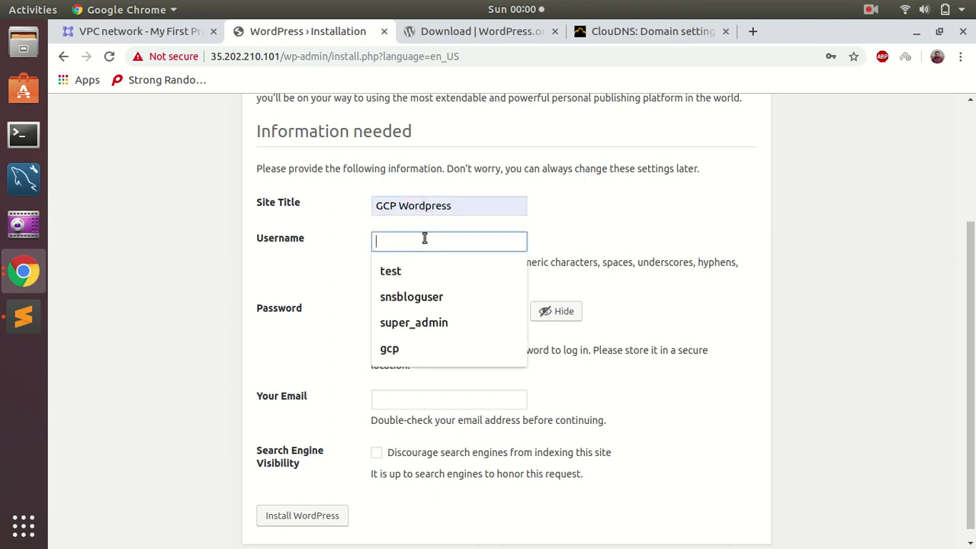
{"action": "left_click", "coordinate": [391, 272]}
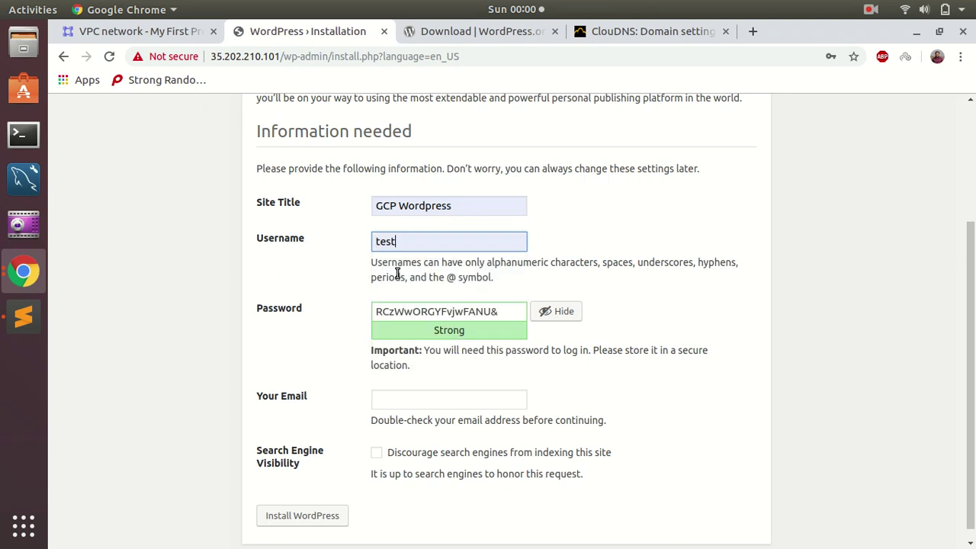
Step: Copy the generated admin password, fill in the administrator's email and install WordPress
{"action": "double_click", "coordinate": [434, 311]}
{"action": "triple_click", "coordinate": [434, 308]}
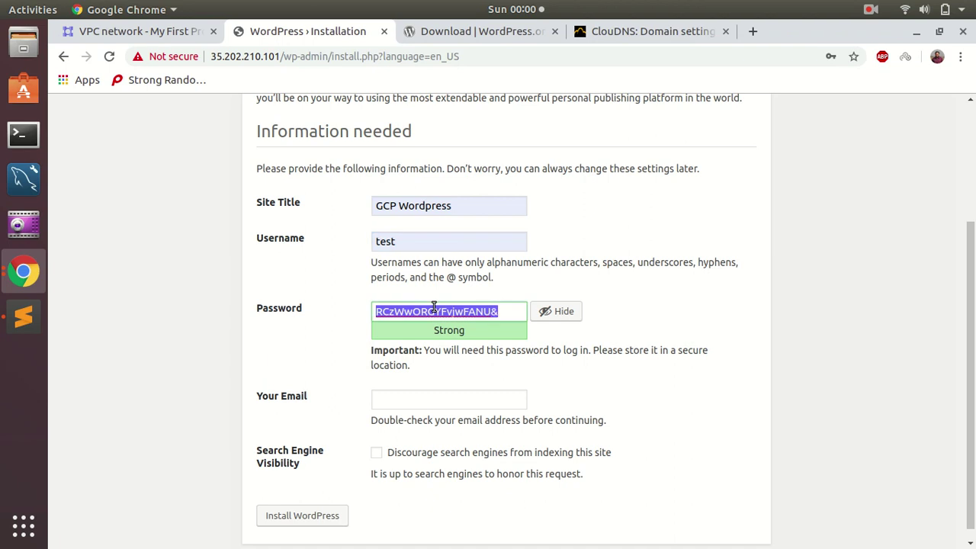
{"action": "left_click", "coordinate": [437, 401]}
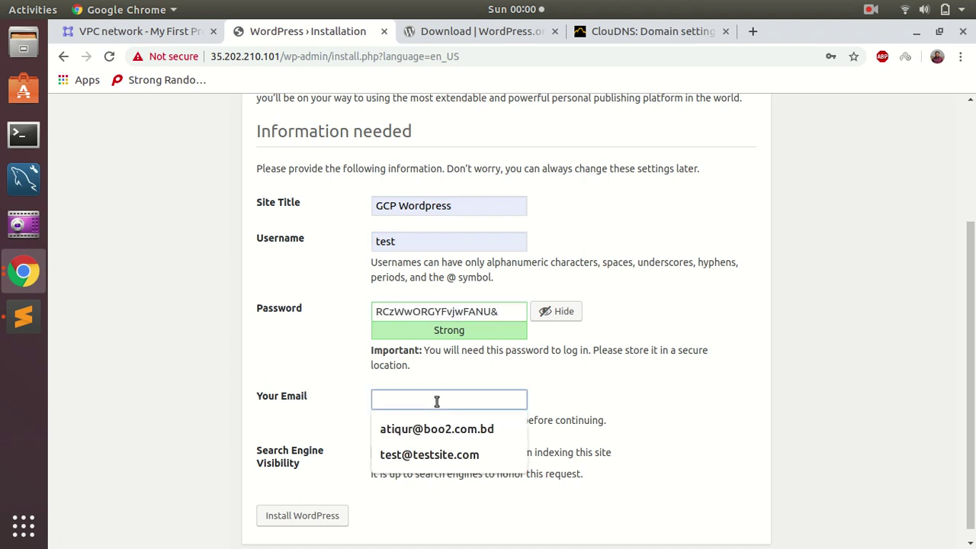
{"action": "left_click", "coordinate": [432, 429]}
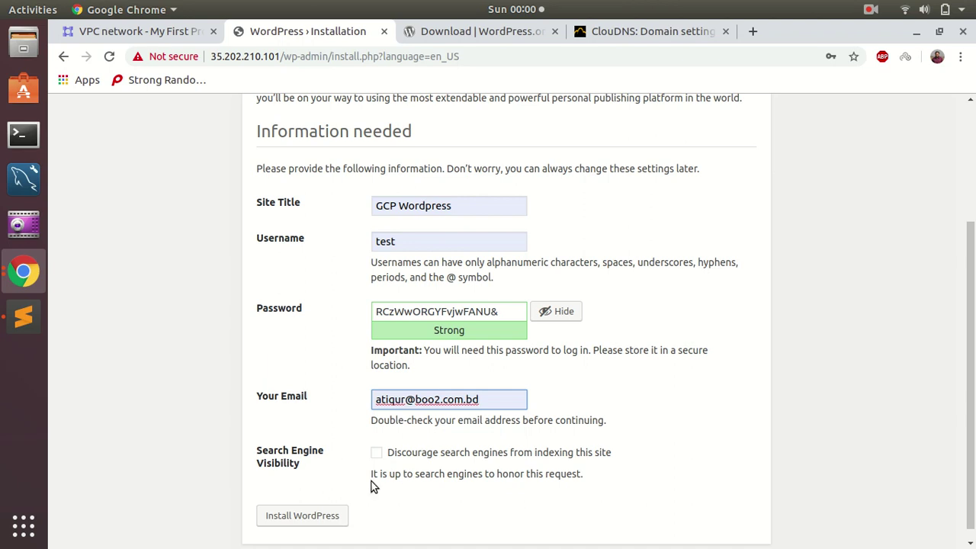
{"action": "left_click", "coordinate": [306, 516]}
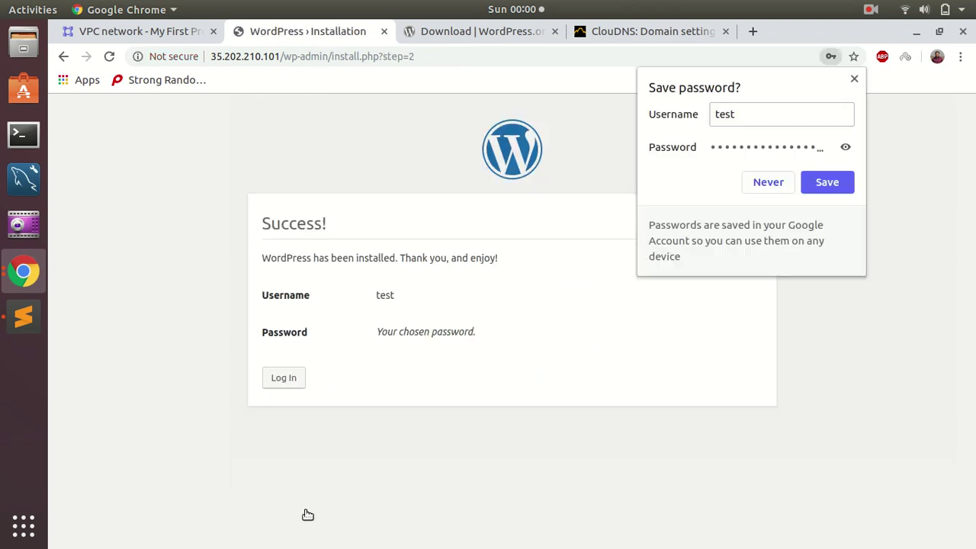
Step: Log in to WordPress as test with the copied account password and save the login in the browser
{"action": "left_click", "coordinate": [437, 440]}
{"action": "left_click", "coordinate": [294, 375]}
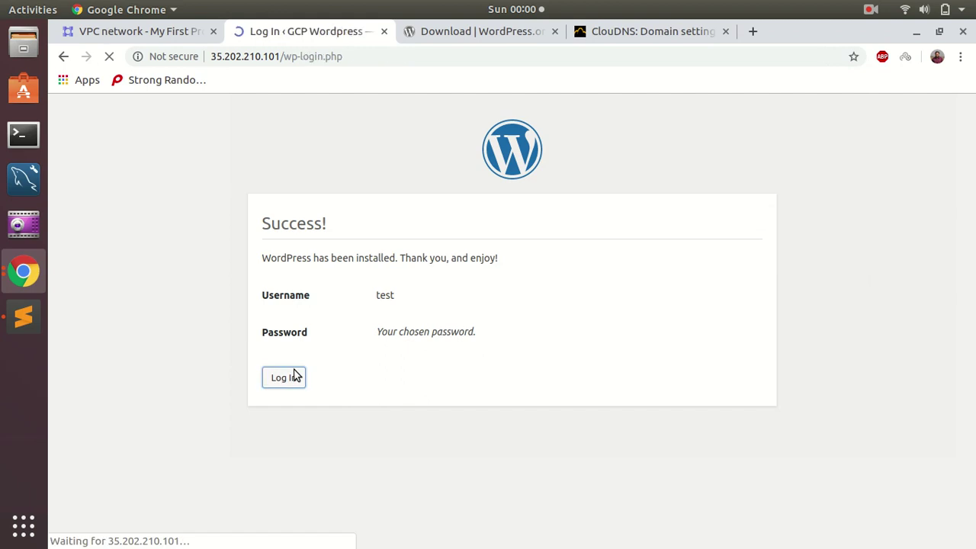
{"action": "type", "text": "test"}
{"action": "key", "text": "Tab"}
{"action": "key", "text": "ctrl+v"}
{"action": "key", "text": "Return"}
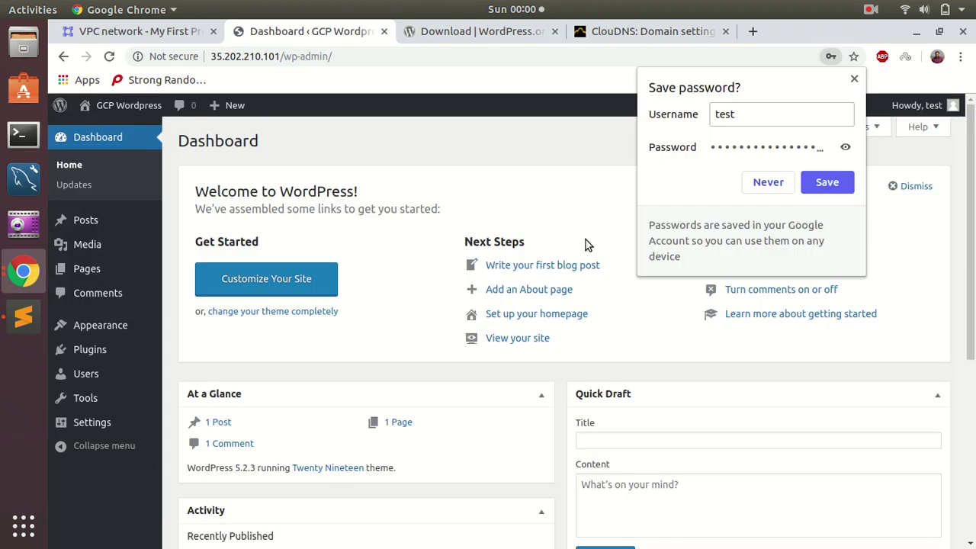
{"action": "left_click", "coordinate": [829, 183]}
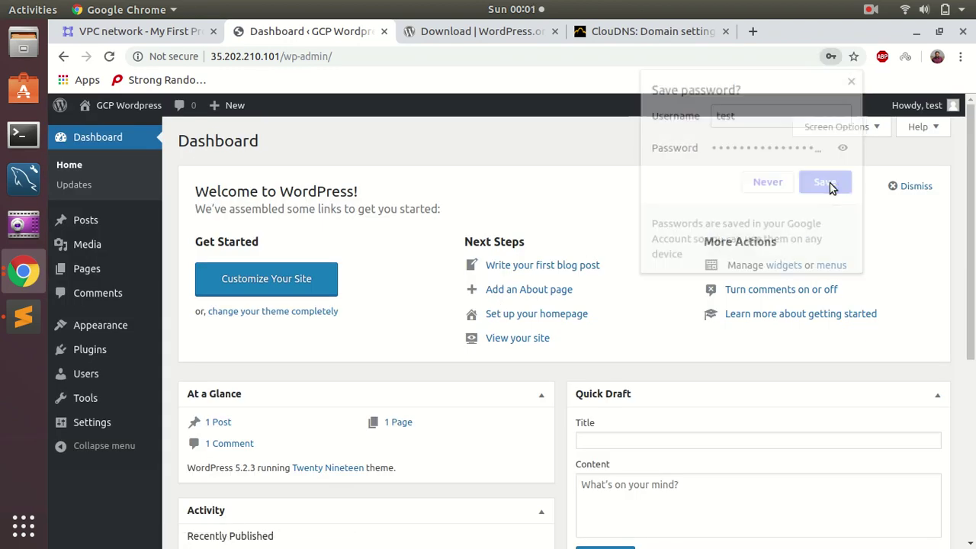
Step: Check the ClouDNS A records, open wordpress.sitesnshops.com in a new browser tab and reload the page
{"action": "left_click", "coordinate": [648, 32]}
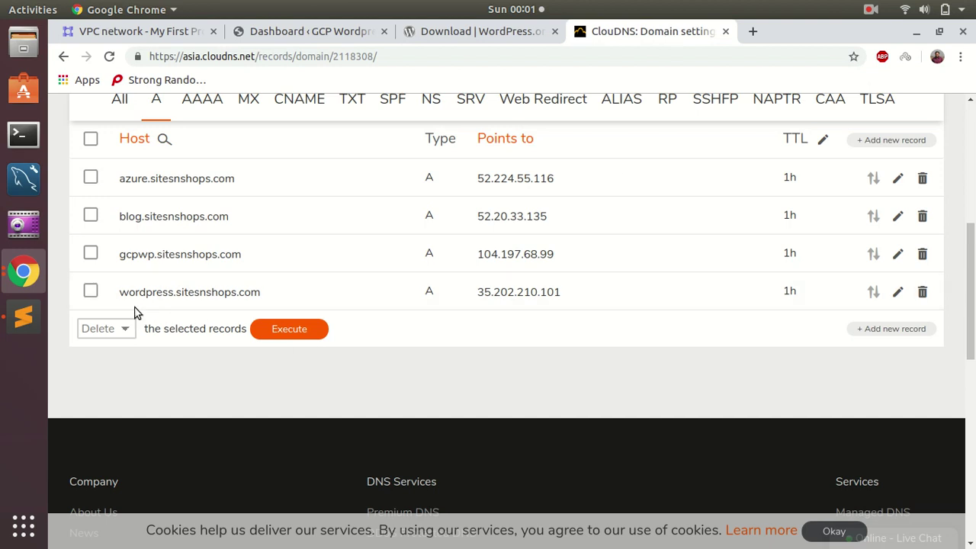
{"action": "left_click", "coordinate": [752, 31]}
{"action": "type", "text": "wordpre"}
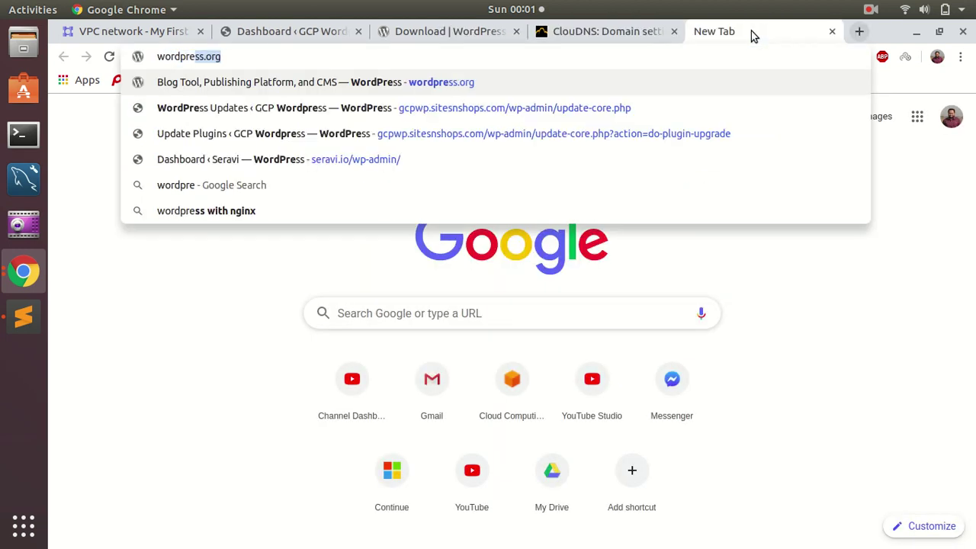
{"action": "type", "text": "ss.sitesnshops.com"}
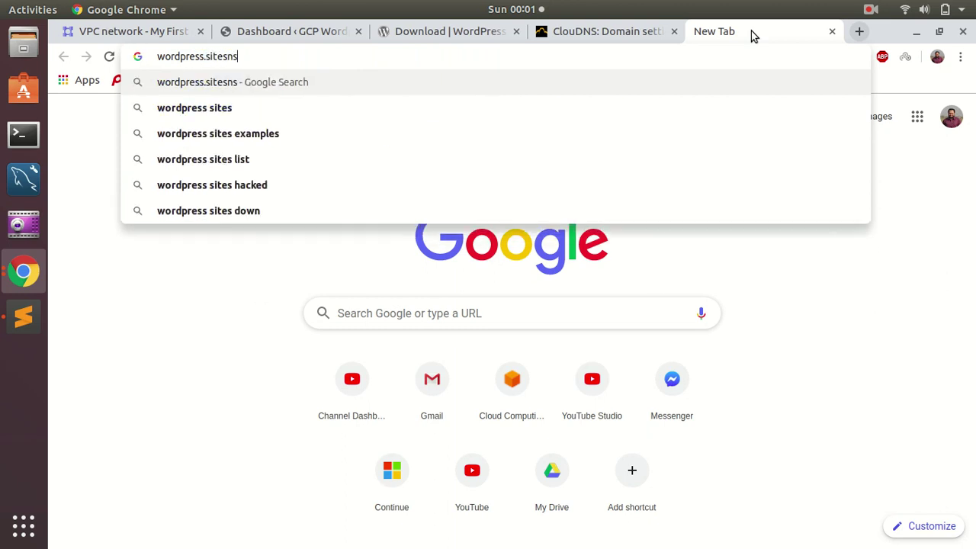
{"action": "key", "text": "Return"}
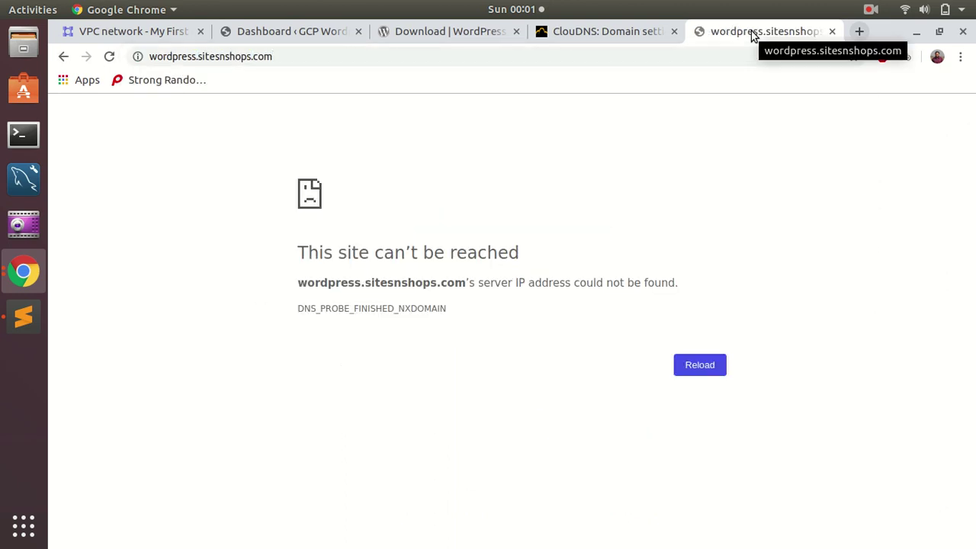
{"action": "key", "text": "F5"}
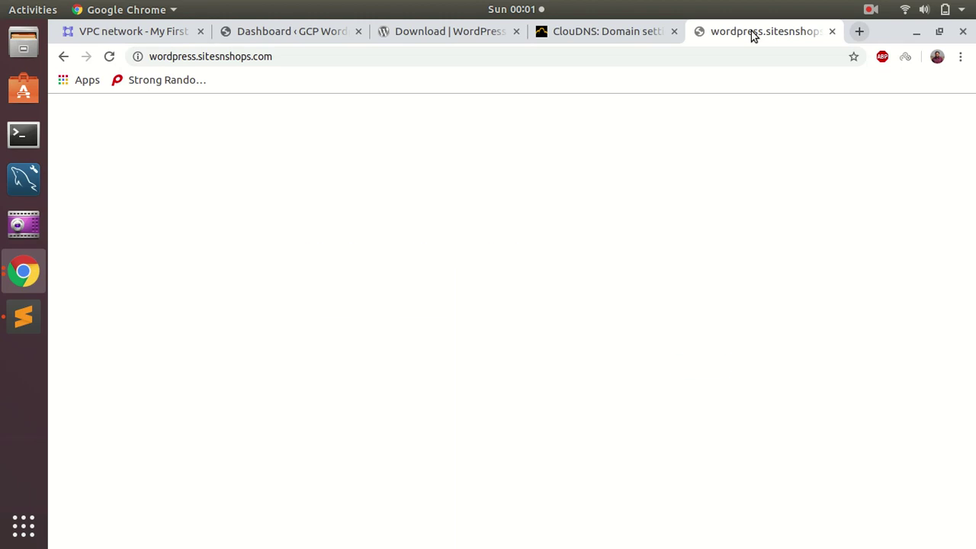
Step: Return to the GCP Wordpress admin dashboard that is open at 35.202.210.101
{"action": "left_click", "coordinate": [291, 39]}
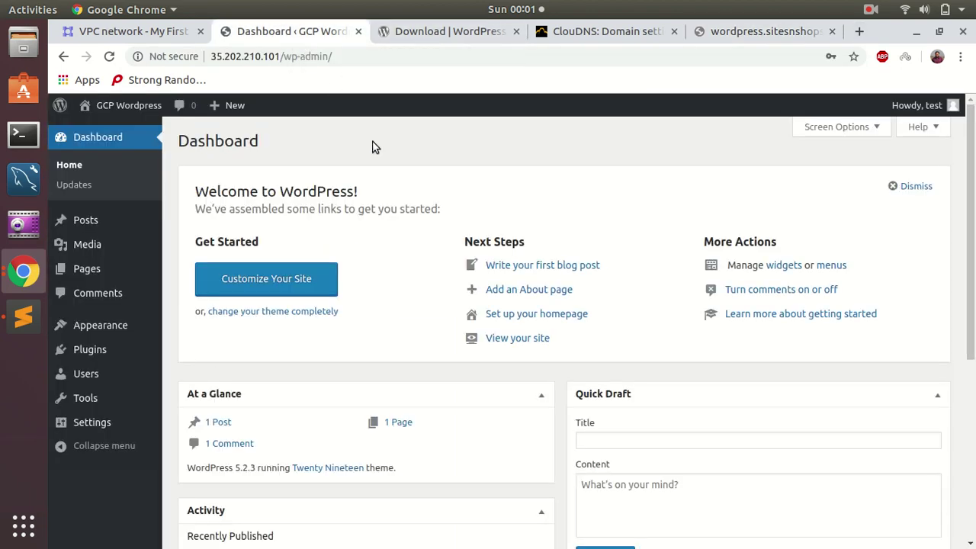
{"action": "left_click", "coordinate": [433, 40]}
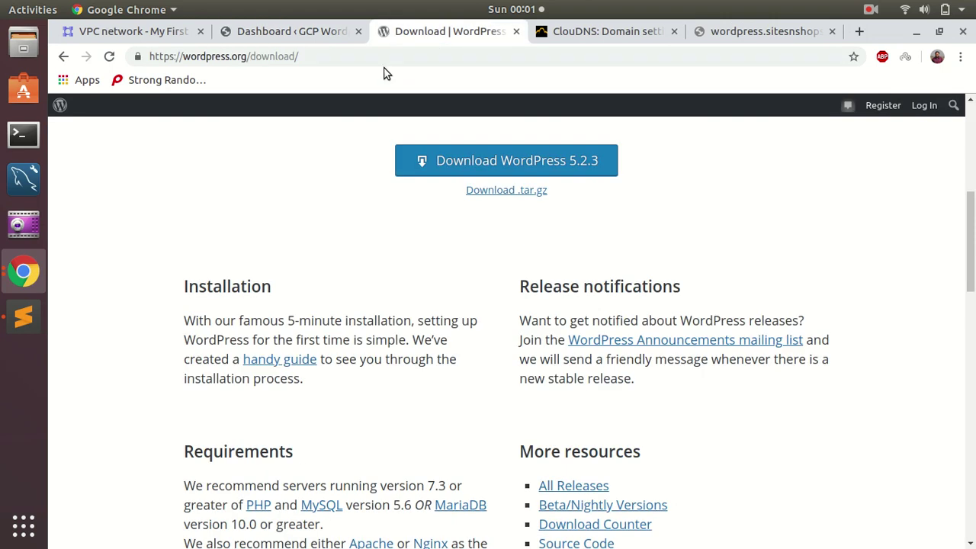
{"action": "left_click", "coordinate": [295, 35]}
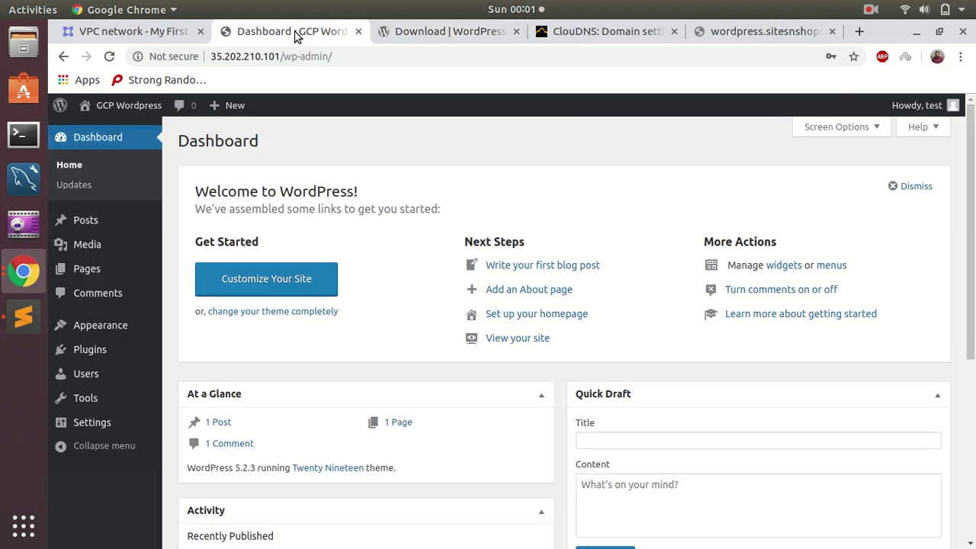